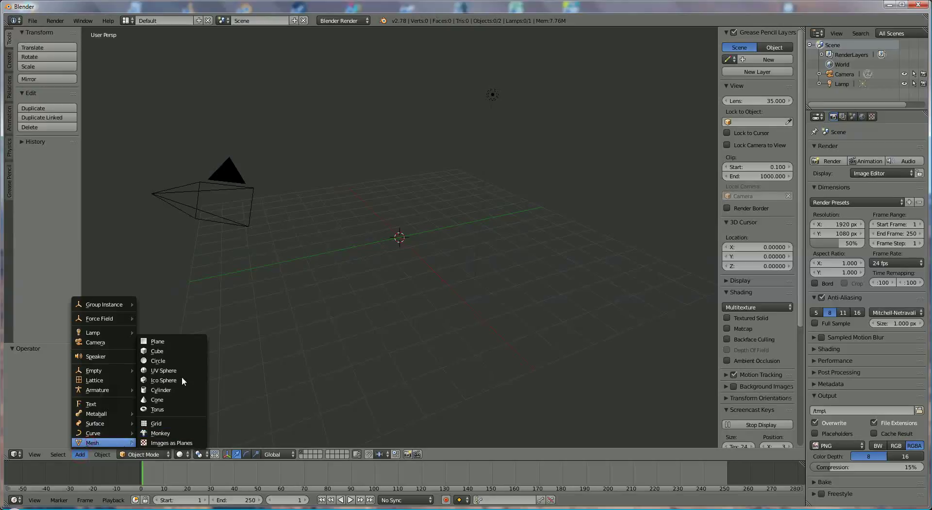
Add a plane mesh at the scene origin and scale it up uniformly by about 2.97
{"action": "left_click", "coordinate": [158, 342]}
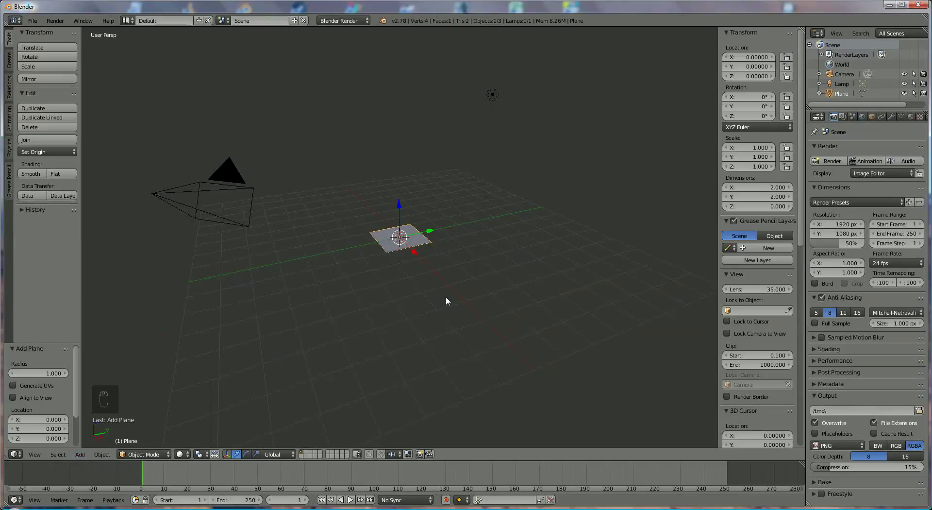
{"action": "key", "text": "s"}
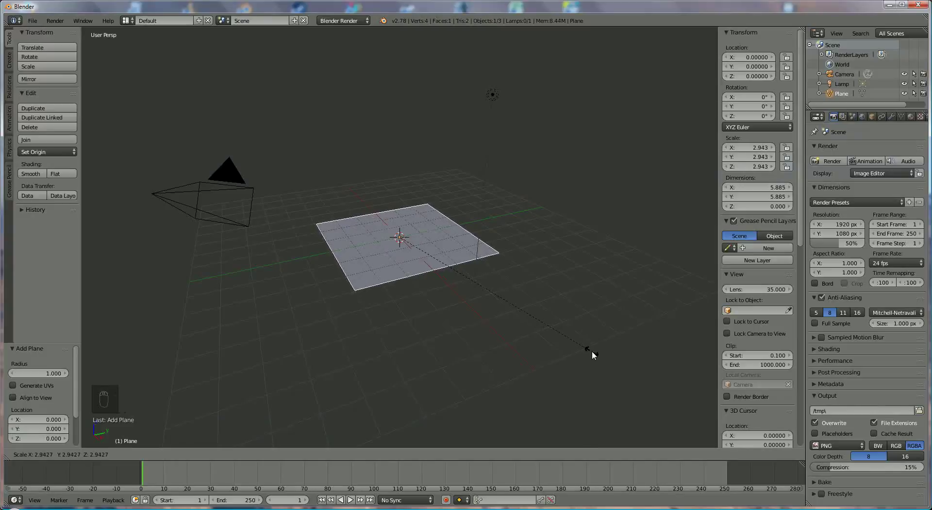
{"action": "left_click", "coordinate": [593, 351]}
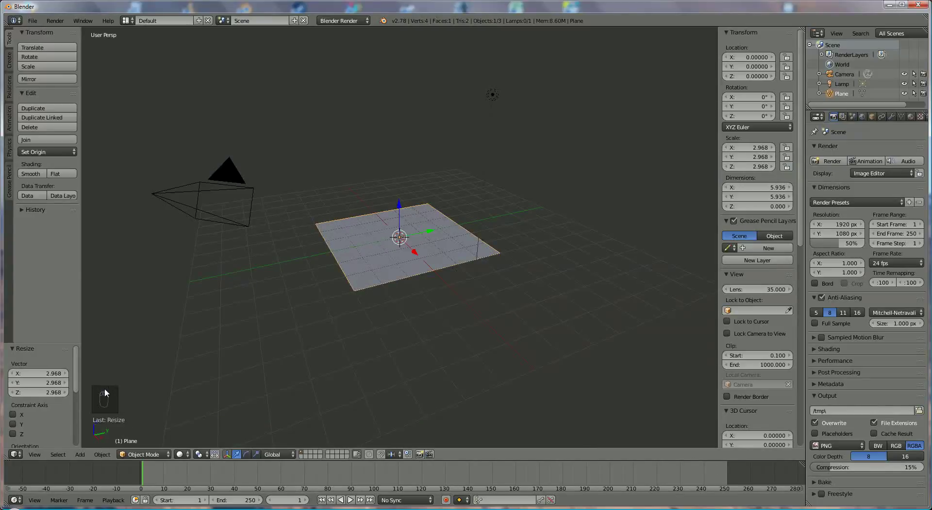
Enter Edit Mode on the plane and subdivide the whole mesh four times
{"action": "left_click", "coordinate": [152, 455]}
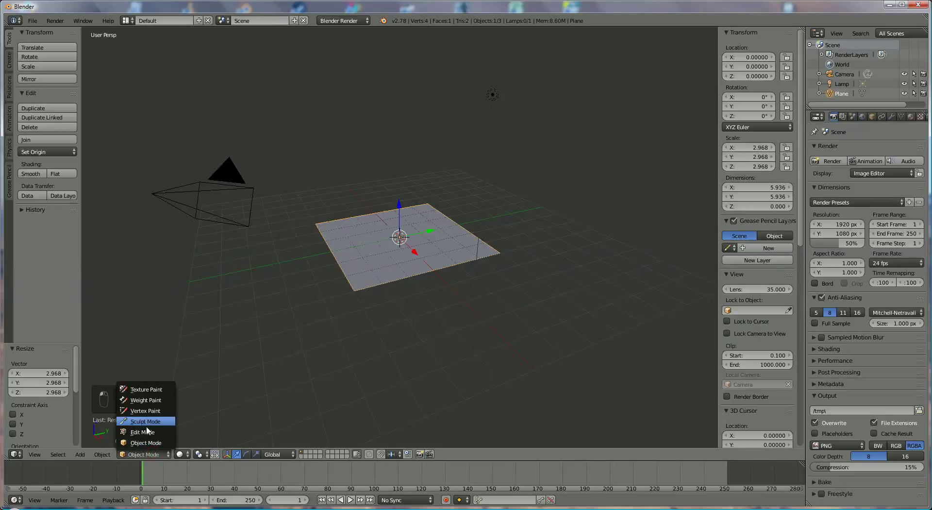
{"action": "left_click", "coordinate": [147, 432]}
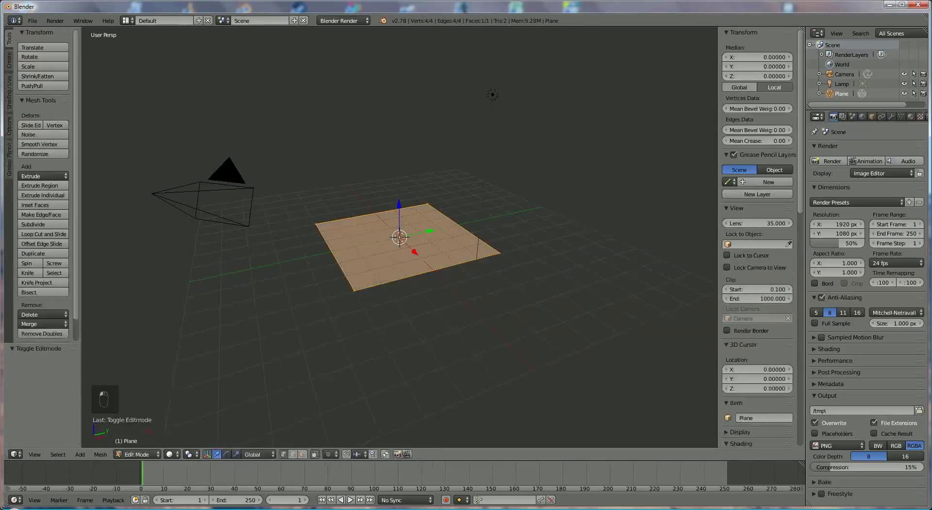
{"action": "left_click", "coordinate": [38, 224]}
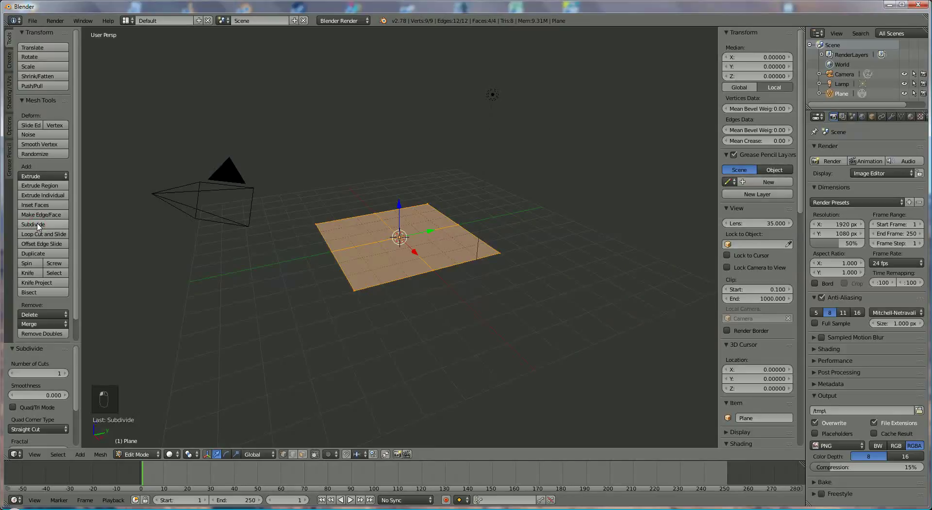
{"action": "left_click", "coordinate": [38, 224]}
{"action": "left_click", "coordinate": [38, 225]}
{"action": "left_click", "coordinate": [37, 224]}
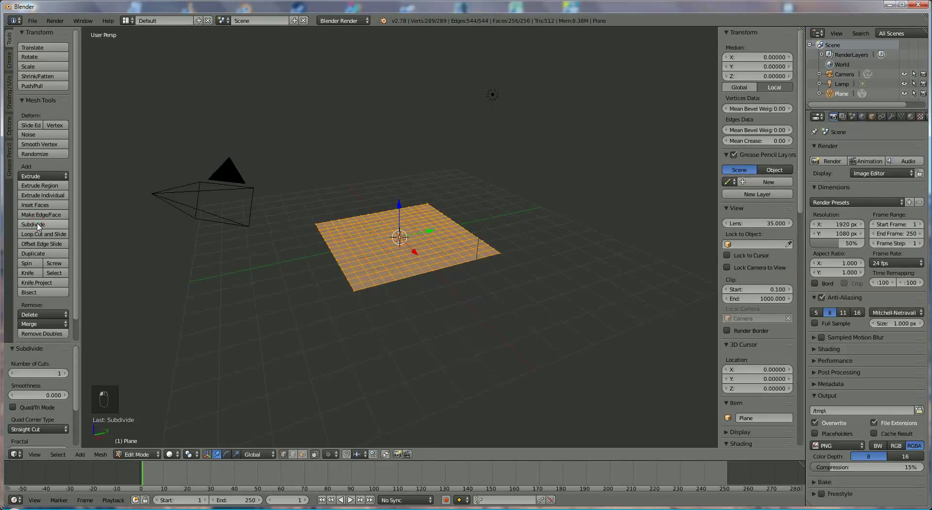
Extrude the one-face-wide ring of faces around the plane's outer border upward by about 0.295
{"action": "middle_click_drag", "start_coordinate": [551, 272], "coordinate": [537, 295]}
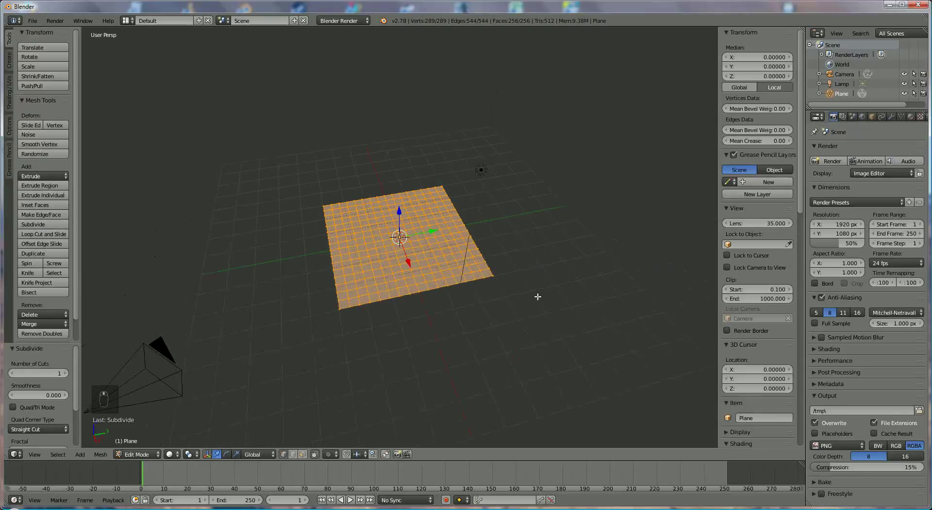
{"action": "scroll", "coordinate": [537, 296], "scroll_direction": "up", "scroll_amount": 3}
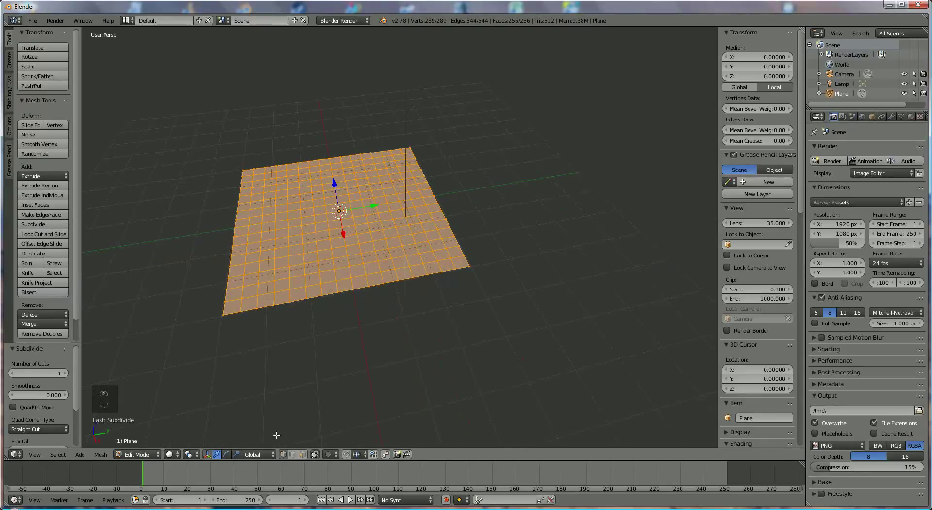
{"action": "left_click", "coordinate": [303, 454]}
{"action": "middle_click_drag", "start_coordinate": [308, 339], "coordinate": [365, 343]}
{"action": "right_click", "coordinate": [358, 324]}
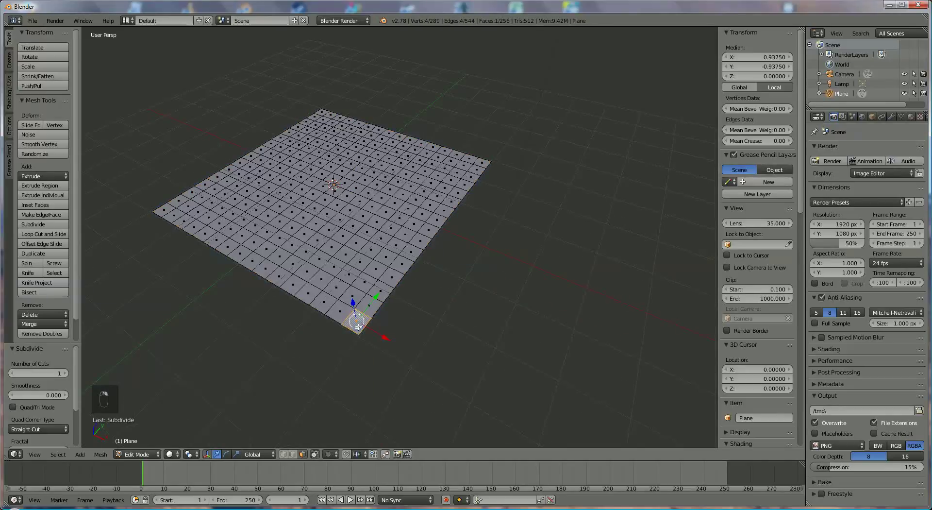
{"action": "right_click", "coordinate": [330, 307], "text": "alt"}
{"action": "right_click", "coordinate": [397, 273], "text": "alt+shift"}
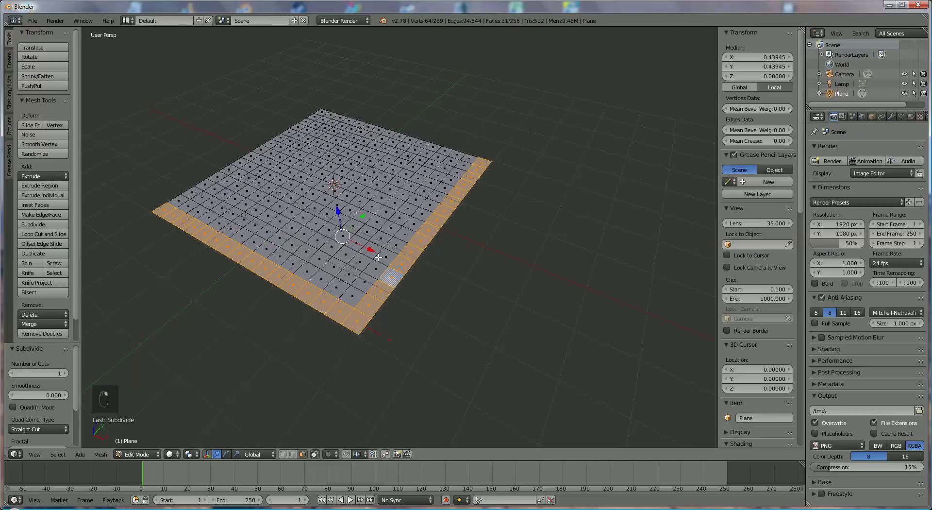
{"action": "right_click", "coordinate": [233, 165], "text": "alt+shift"}
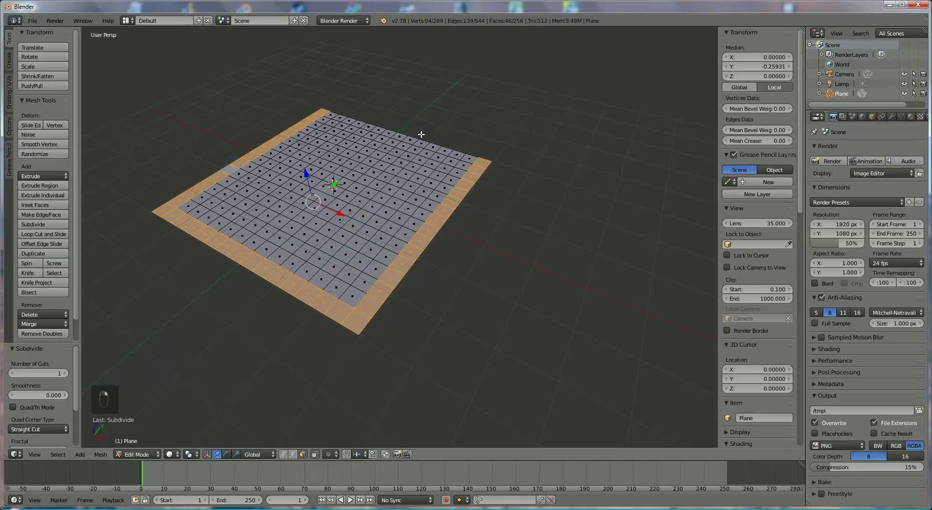
{"action": "right_click", "coordinate": [405, 137], "text": "alt+shift"}
{"action": "middle_click_drag", "start_coordinate": [545, 250], "coordinate": [534, 226]}
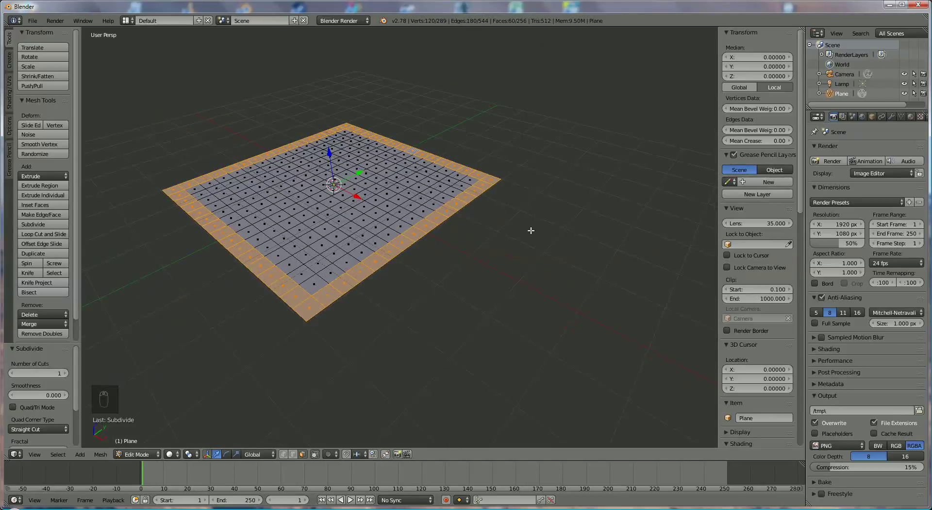
{"action": "key", "text": "e"}
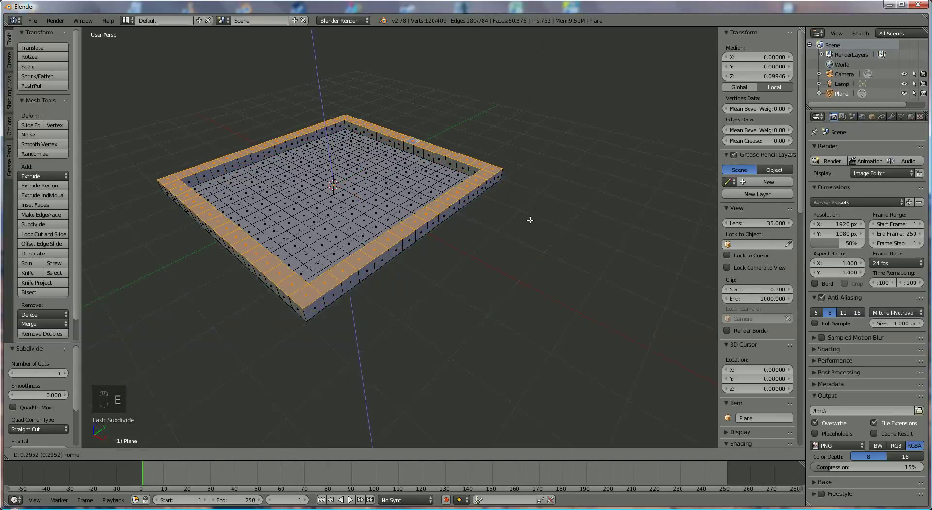
{"action": "left_click", "coordinate": [530, 220]}
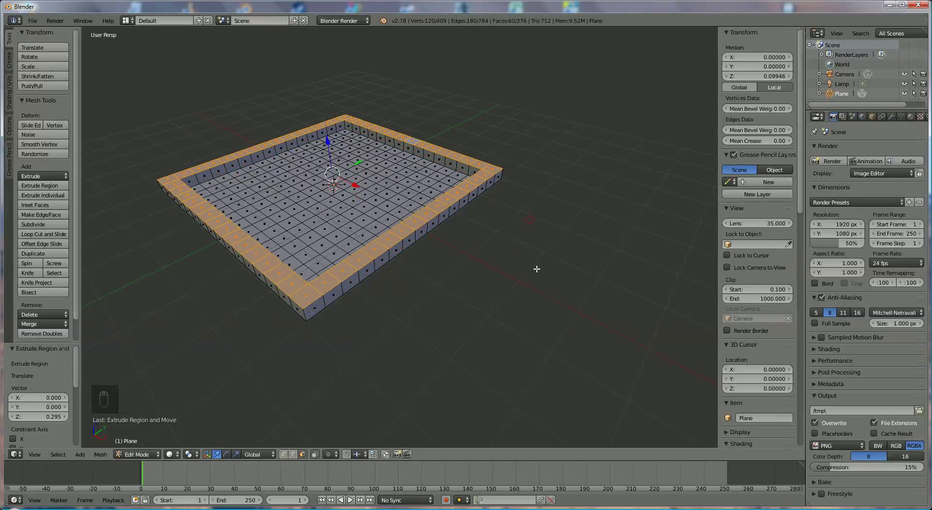
Move the bottom outer edge loop down along Z by about 0.25 and fill it with a face
{"action": "middle_click_drag", "start_coordinate": [537, 266], "coordinate": [503, 252]}
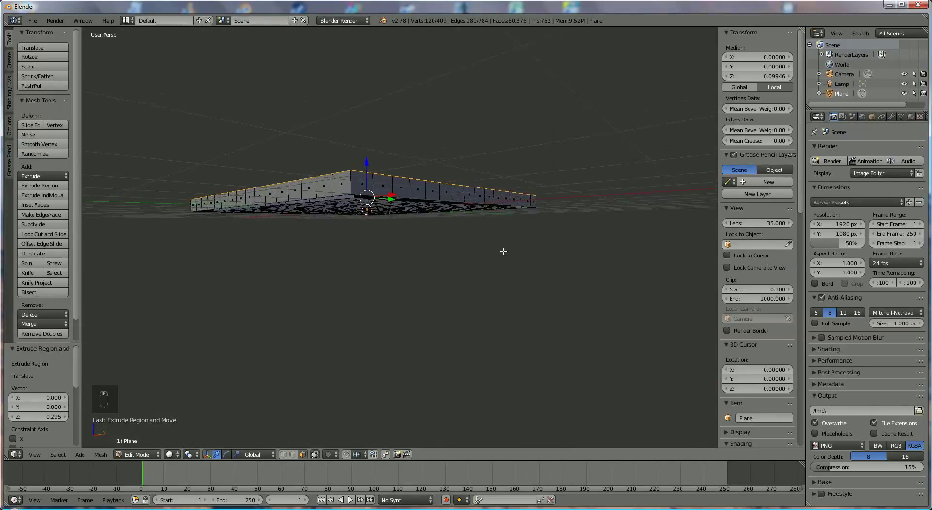
{"action": "scroll", "coordinate": [504, 251], "scroll_direction": "up", "scroll_amount": 4}
{"action": "left_click", "coordinate": [291, 454]}
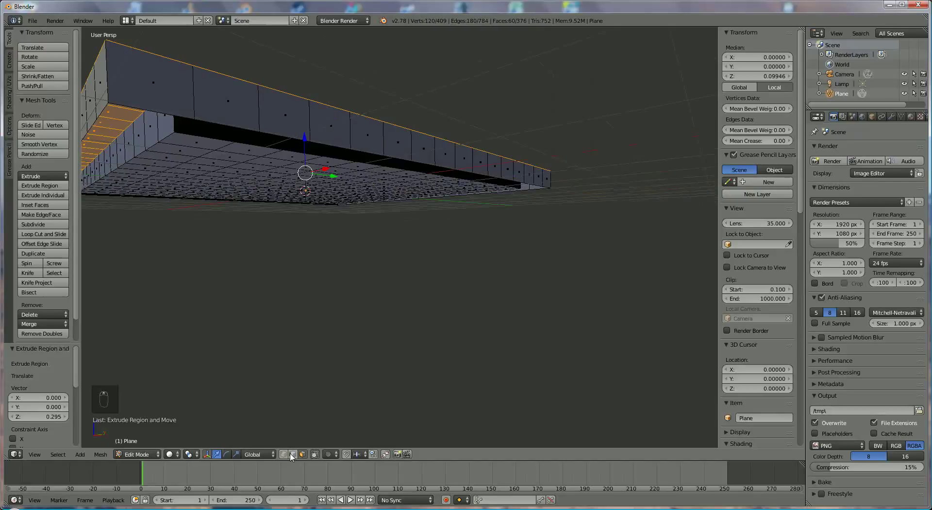
{"action": "right_click", "coordinate": [359, 156]}
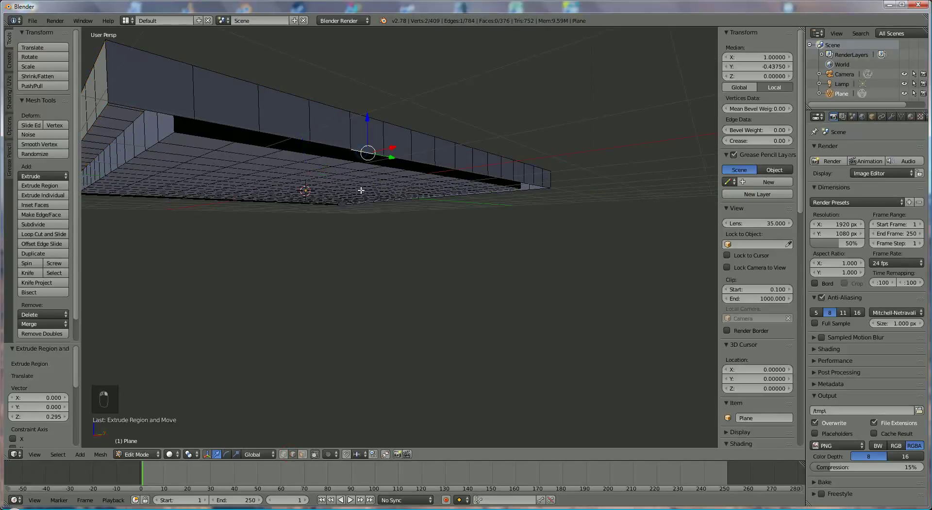
{"action": "right_click", "coordinate": [339, 152], "text": "alt"}
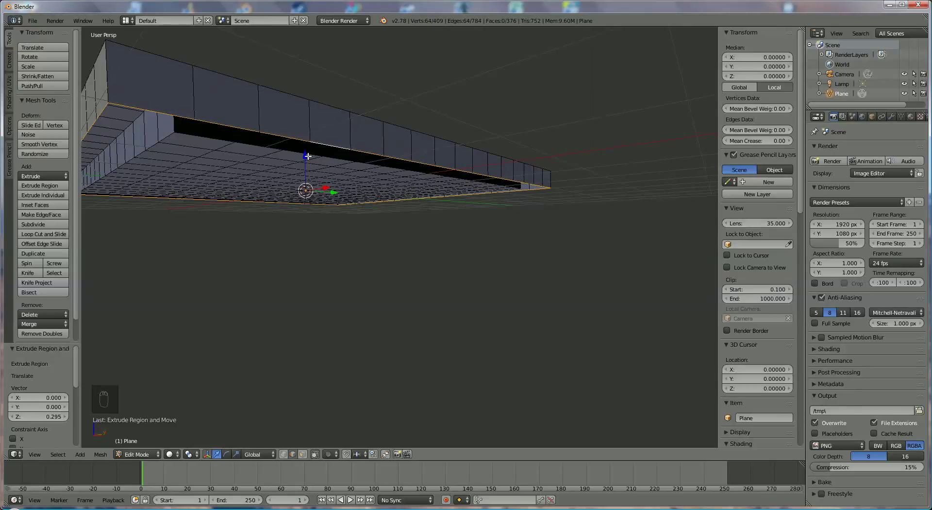
{"action": "key", "text": "g"}
{"action": "key", "text": "z"}
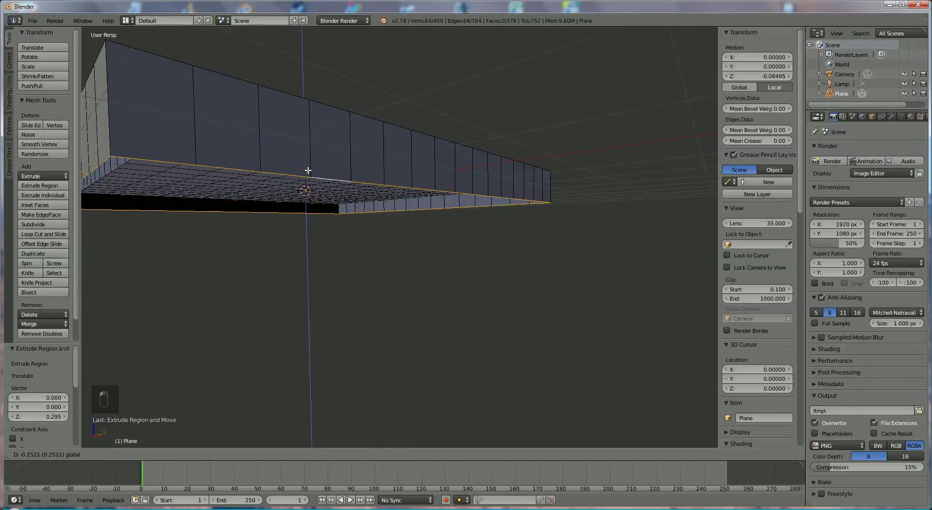
{"action": "left_click", "coordinate": [314, 189]}
{"action": "key", "text": "f"}
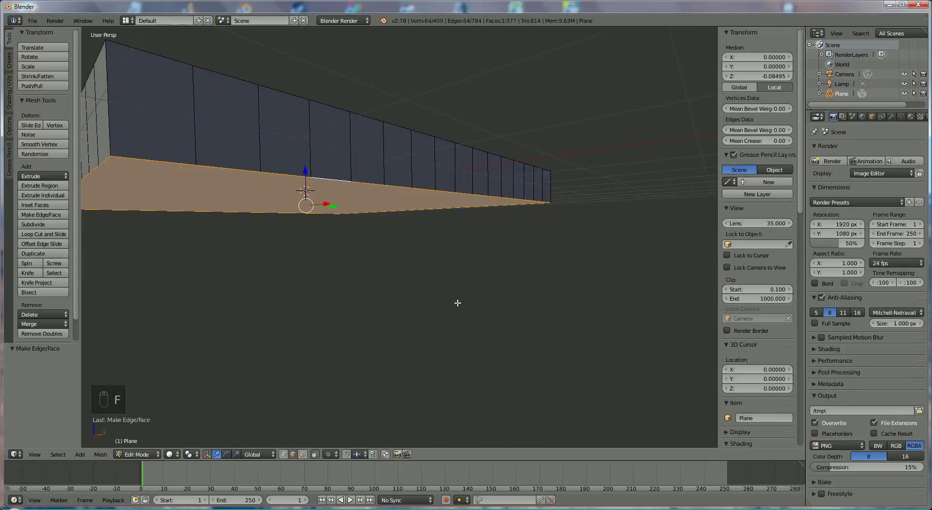
Select a 2×2 block of floor faces near each of the two front inner corners, one face away from the walls
{"action": "middle_click_drag", "start_coordinate": [458, 304], "coordinate": [542, 275]}
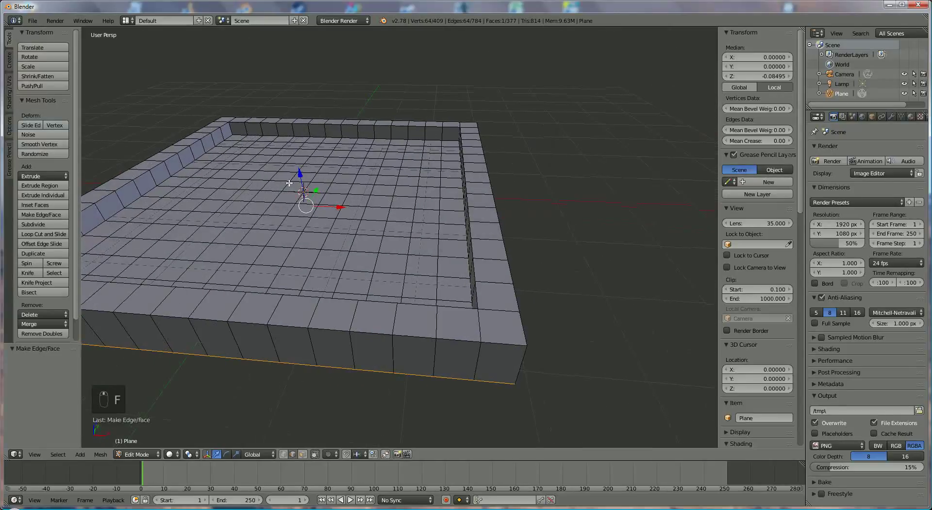
{"action": "middle_click_drag", "start_coordinate": [291, 201], "coordinate": [301, 257]}
{"action": "middle_click_drag", "start_coordinate": [318, 161], "coordinate": [370, 170]}
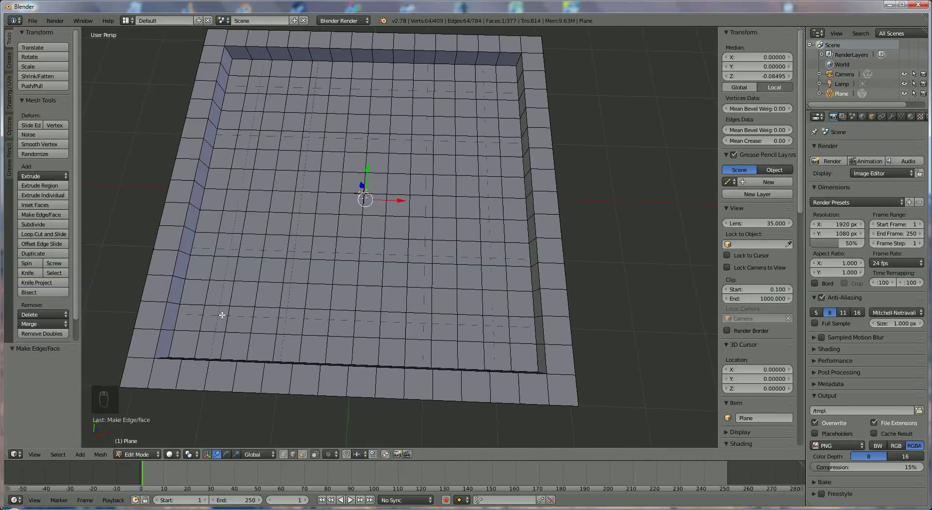
{"action": "left_click", "coordinate": [302, 454]}
{"action": "left_click", "coordinate": [215, 318], "text": "shift"}
{"action": "left_click", "coordinate": [219, 293], "text": "shift"}
{"action": "left_click", "coordinate": [244, 294], "text": "shift"}
{"action": "left_click", "coordinate": [240, 319], "text": "shift"}
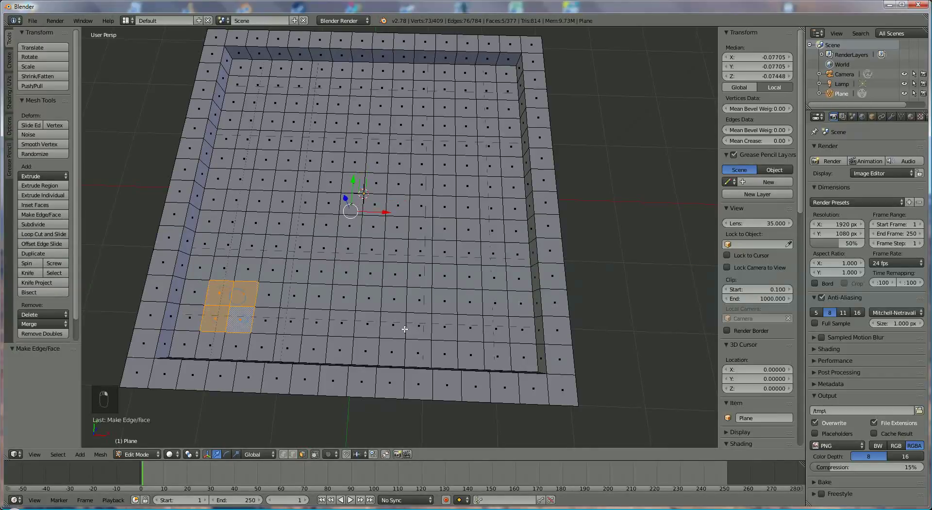
{"action": "left_click", "coordinate": [470, 328], "text": "shift"}
{"action": "left_click", "coordinate": [470, 302], "text": "shift"}
{"action": "left_click", "coordinate": [495, 302], "text": "shift"}
{"action": "left_click", "coordinate": [496, 329], "text": "shift"}
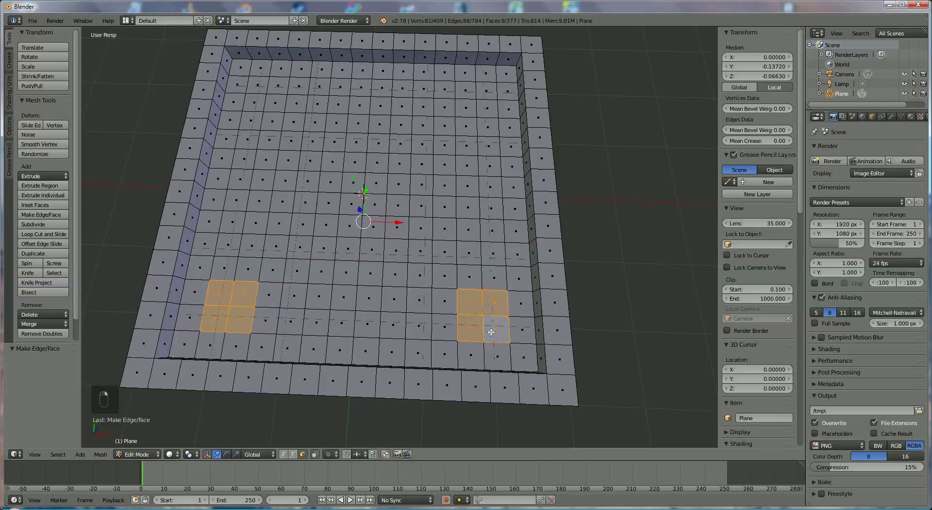
Add matching 2×2 face blocks near the two back inner corners to the selection and subdivide the selection twice
{"action": "left_click", "coordinate": [483, 91], "text": "shift"}
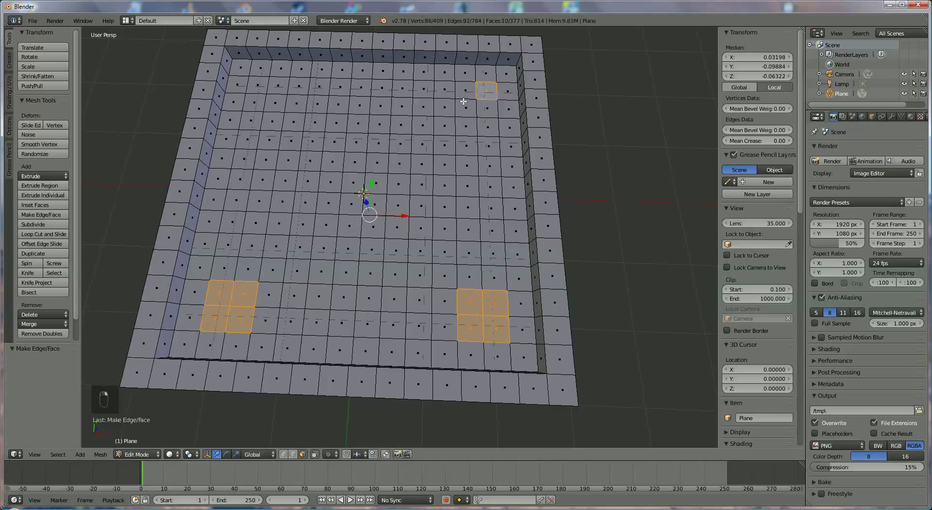
{"action": "left_click", "coordinate": [466, 90], "text": "shift"}
{"action": "left_click", "coordinate": [466, 108], "text": "shift"}
{"action": "left_click", "coordinate": [487, 108], "text": "shift"}
{"action": "left_click", "coordinate": [278, 87], "text": "shift"}
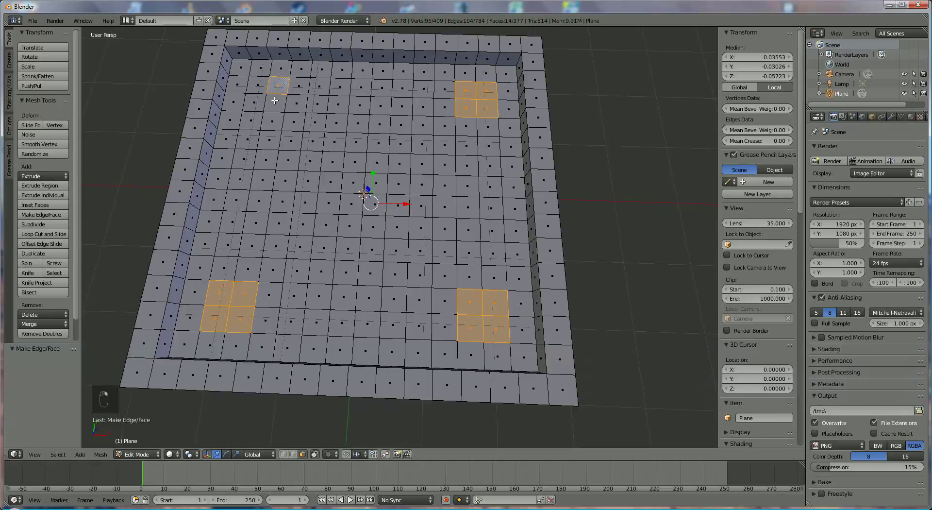
{"action": "left_click", "coordinate": [276, 103], "text": "shift"}
{"action": "left_click", "coordinate": [255, 103], "text": "shift"}
{"action": "left_click", "coordinate": [257, 85], "text": "shift"}
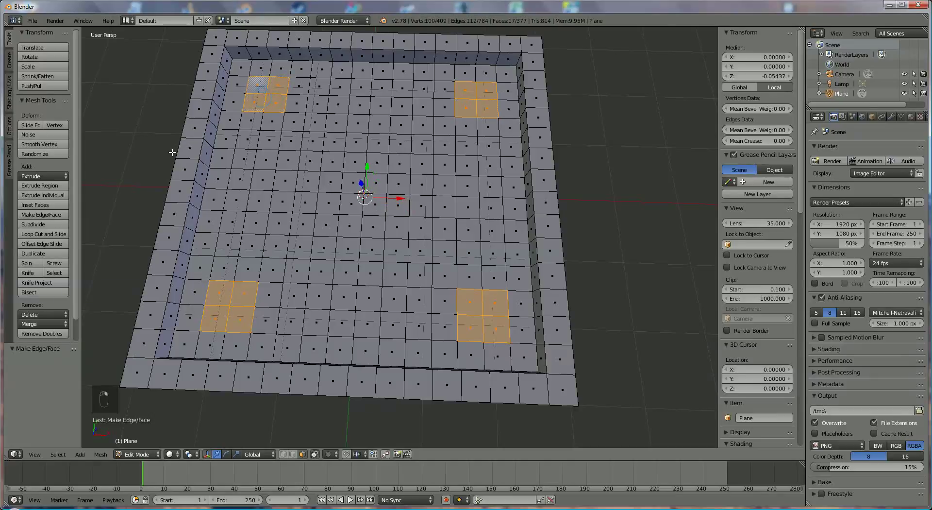
{"action": "left_click", "coordinate": [36, 224]}
{"action": "left_click", "coordinate": [37, 225]}
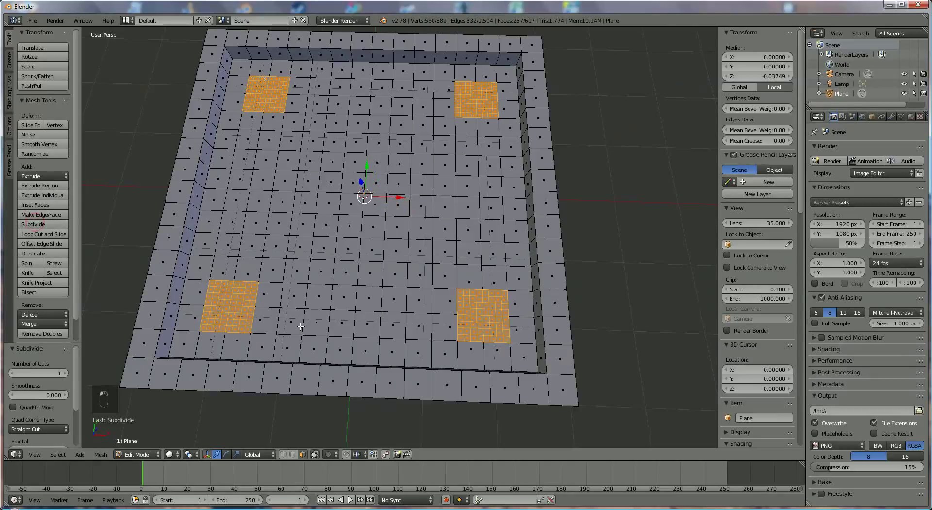
Select a 3×3 block of small faces near the middle of the front-left subdivided floor patch
{"action": "scroll", "coordinate": [301, 327], "scroll_direction": "up", "scroll_amount": 2}
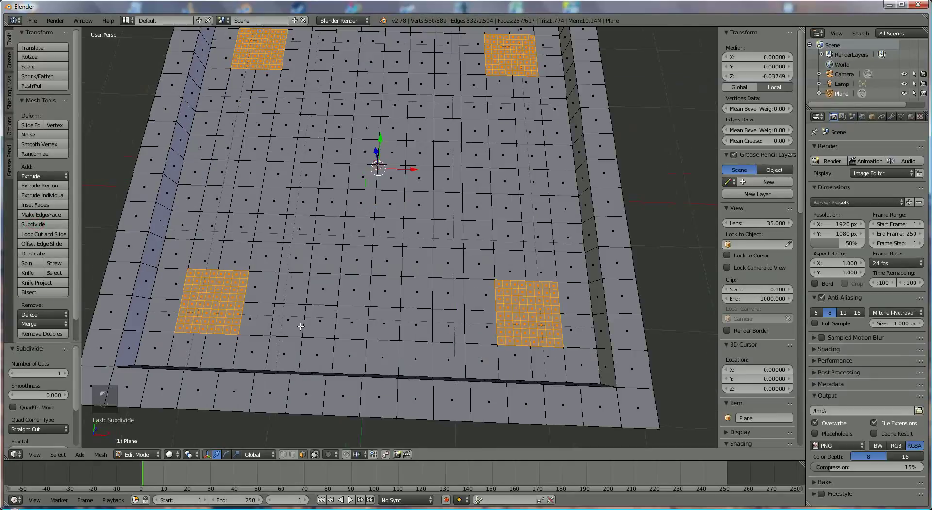
{"action": "right_click", "coordinate": [202, 295]}
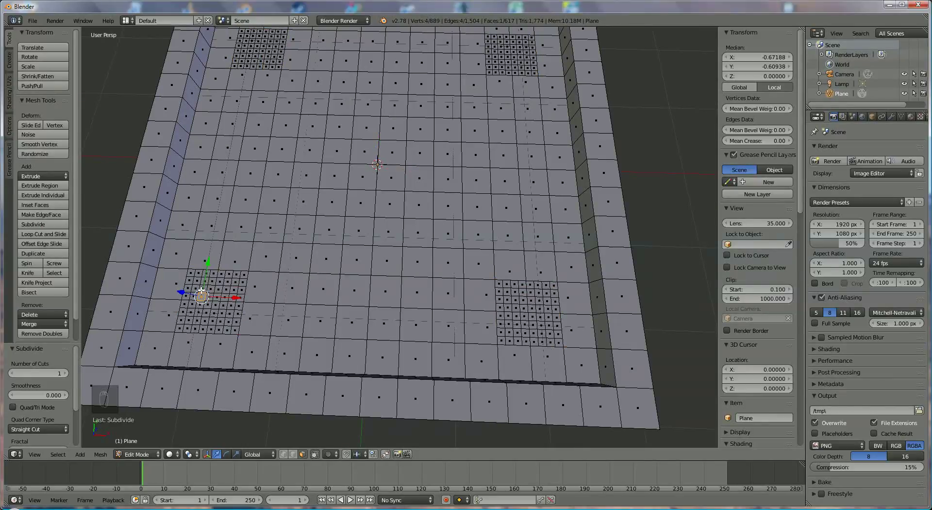
{"action": "right_click", "coordinate": [209, 292], "text": "shift"}
{"action": "right_click", "coordinate": [217, 289], "text": "shift"}
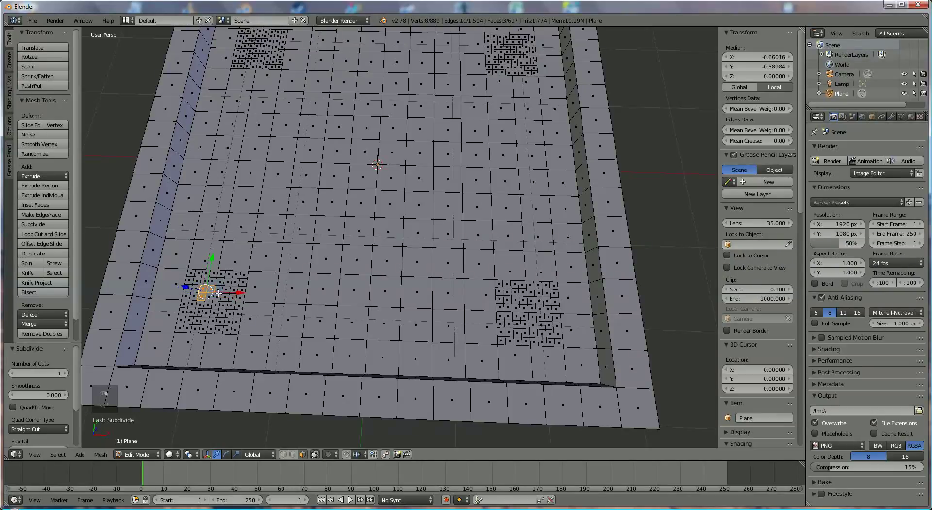
{"action": "right_click", "coordinate": [218, 297], "text": "shift"}
{"action": "right_click", "coordinate": [214, 301], "text": "shift"}
{"action": "right_click", "coordinate": [209, 302], "text": "shift"}
{"action": "right_click", "coordinate": [205, 303], "text": "shift"}
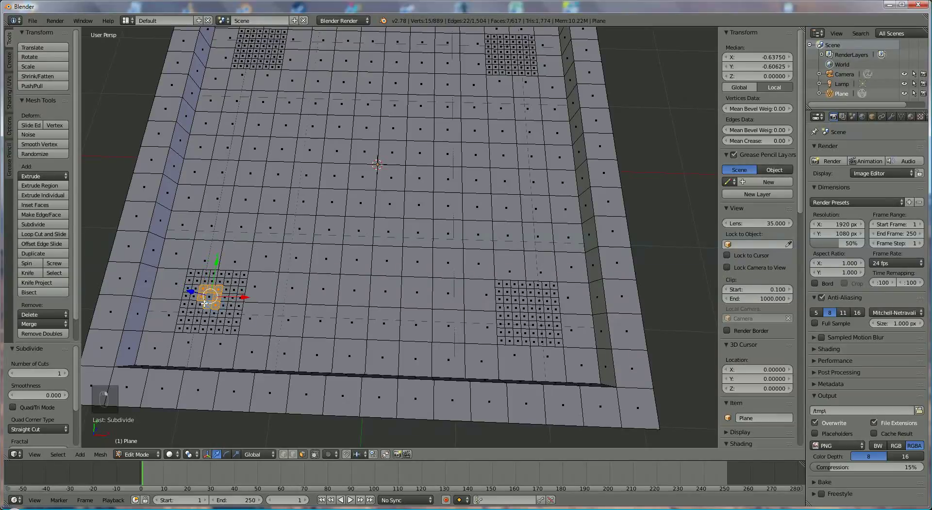
{"action": "right_click", "coordinate": [199, 308], "text": "shift"}
{"action": "right_click", "coordinate": [204, 311], "text": "shift"}
{"action": "right_click", "coordinate": [212, 313], "text": "shift"}
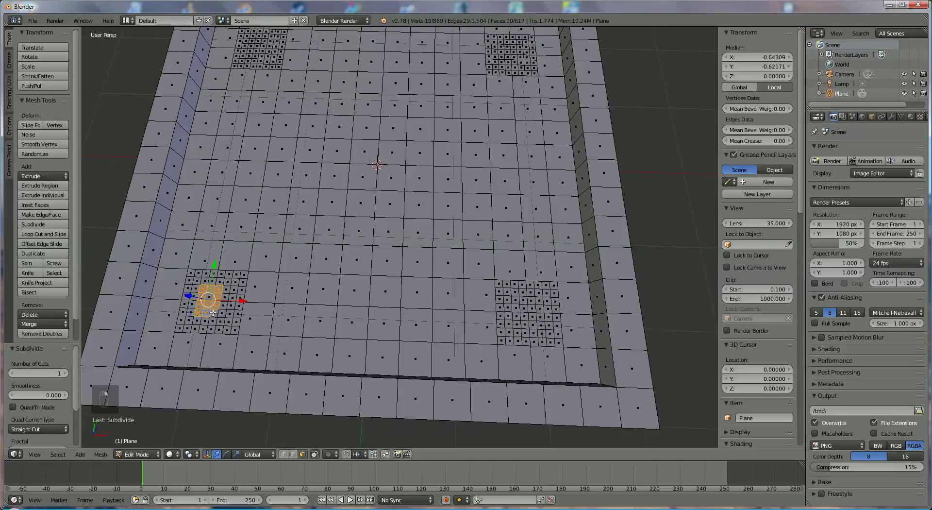
{"action": "right_click", "coordinate": [206, 288], "text": "shift"}
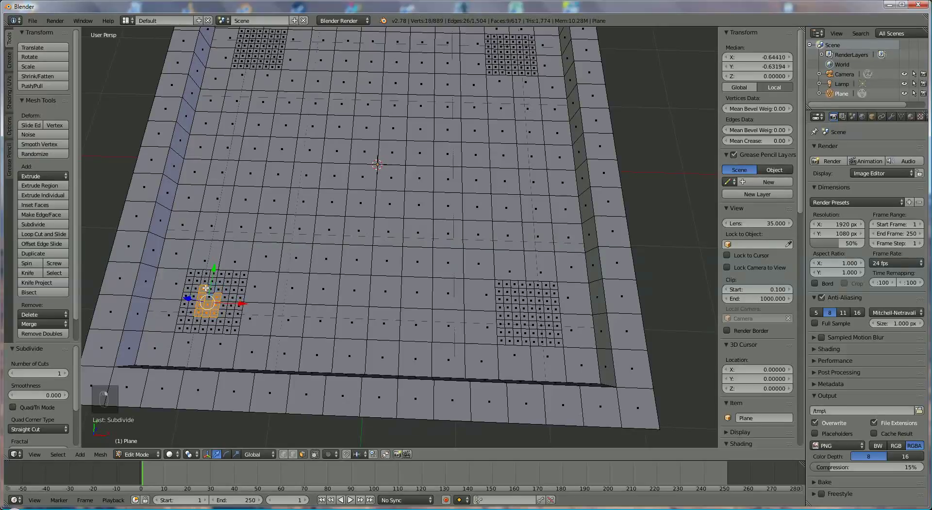
{"action": "right_click", "coordinate": [206, 289], "text": "shift"}
{"action": "right_click", "coordinate": [209, 294], "text": "shift"}
Round the selected 3×3 block with To Sphere at factor 1, and apply To Sphere again at about 0.649
{"action": "key", "text": "alt+shift+s"}
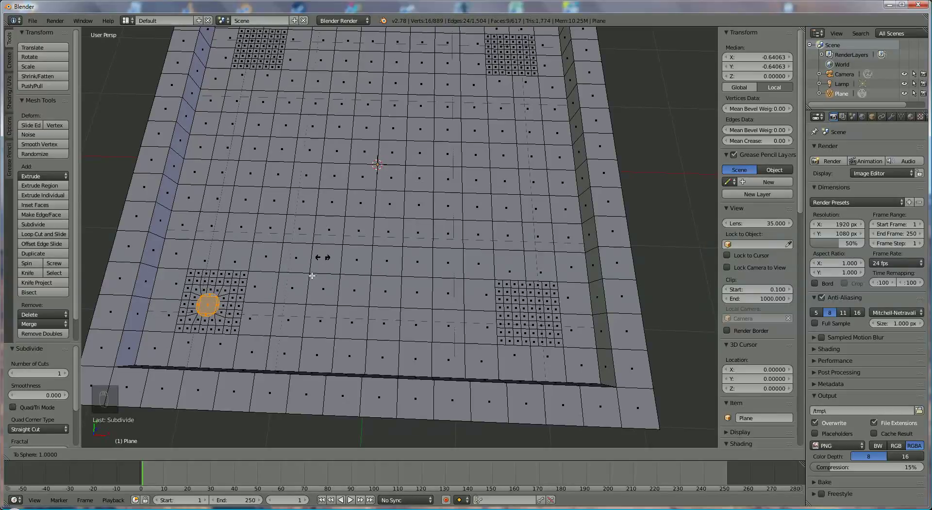
{"action": "key", "text": "Escape"}
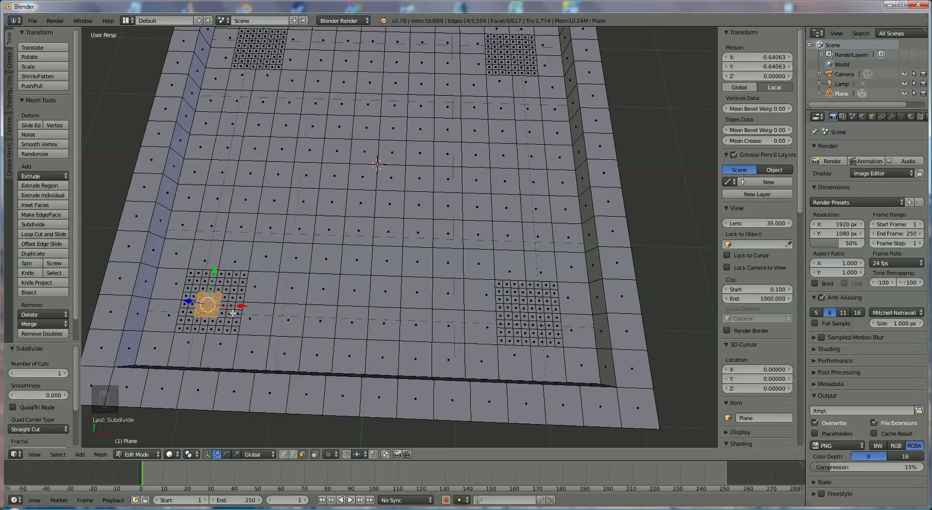
{"action": "key", "text": "alt+shift+s"}
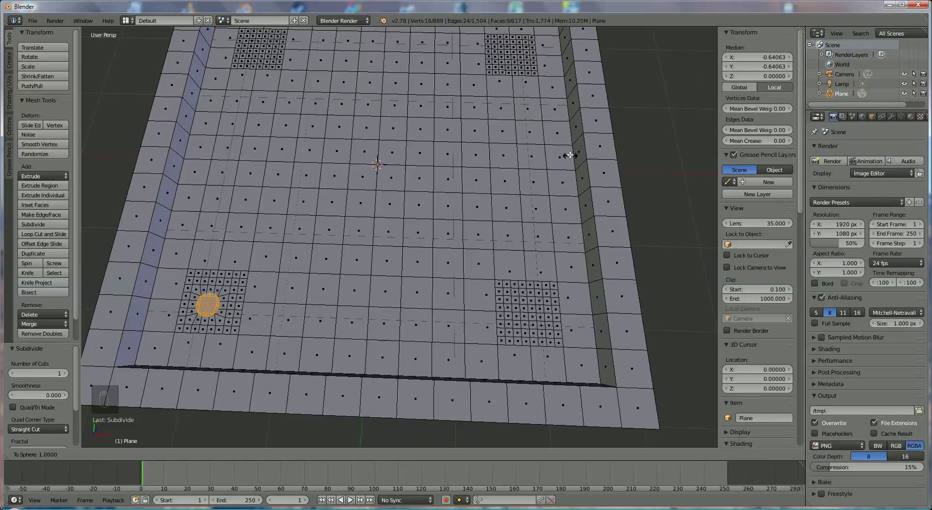
{"action": "left_click", "coordinate": [616, 115]}
{"action": "key", "text": "alt+shift+s"}
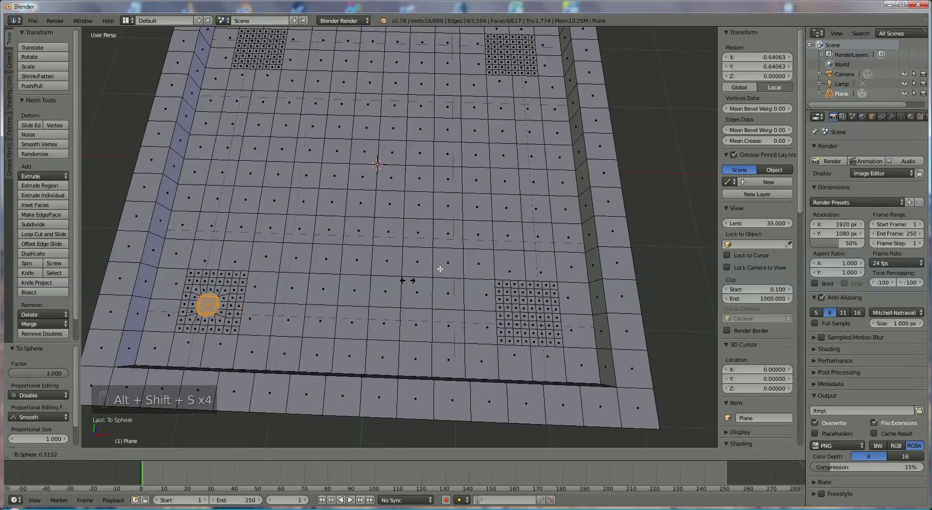
{"action": "left_click", "coordinate": [476, 246]}
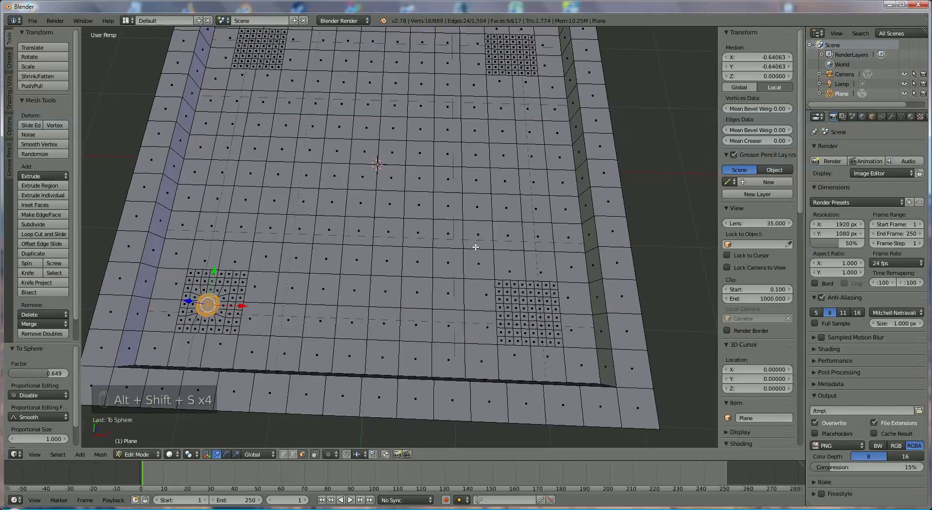
Extrude the rounded faces in the front-left patch downward by about 0.026
{"action": "middle_click_drag", "start_coordinate": [372, 285], "coordinate": [465, 256]}
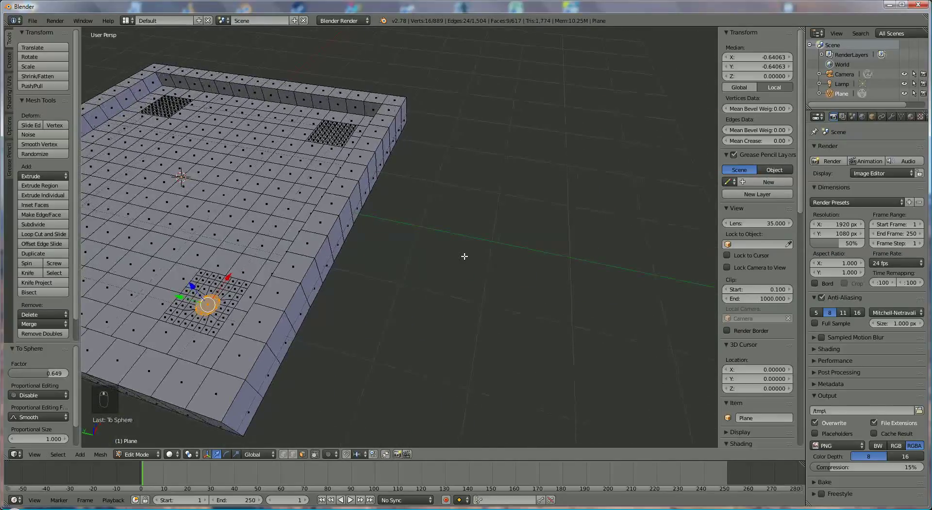
{"action": "middle_click_drag", "start_coordinate": [265, 207], "coordinate": [481, 221]}
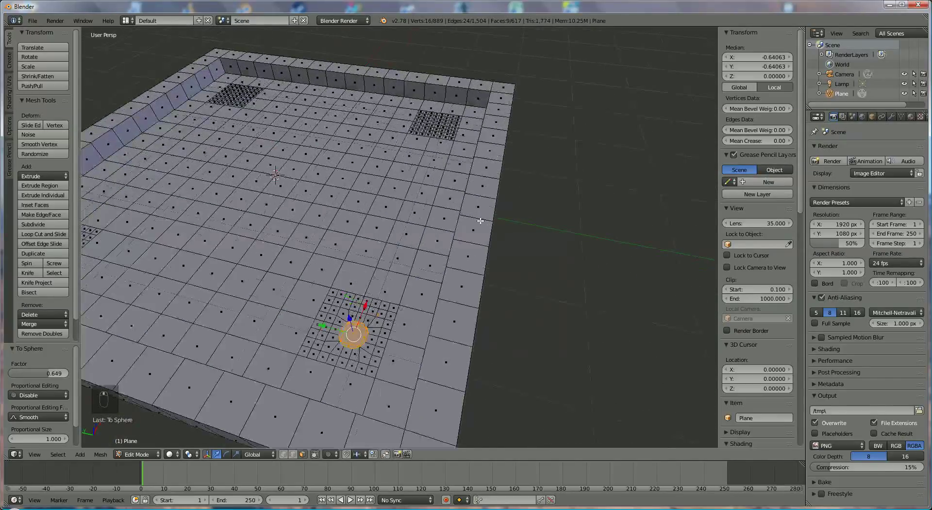
{"action": "scroll", "coordinate": [480, 220], "scroll_direction": "up", "scroll_amount": 2}
{"action": "middle_click_drag", "start_coordinate": [364, 283], "coordinate": [456, 240]}
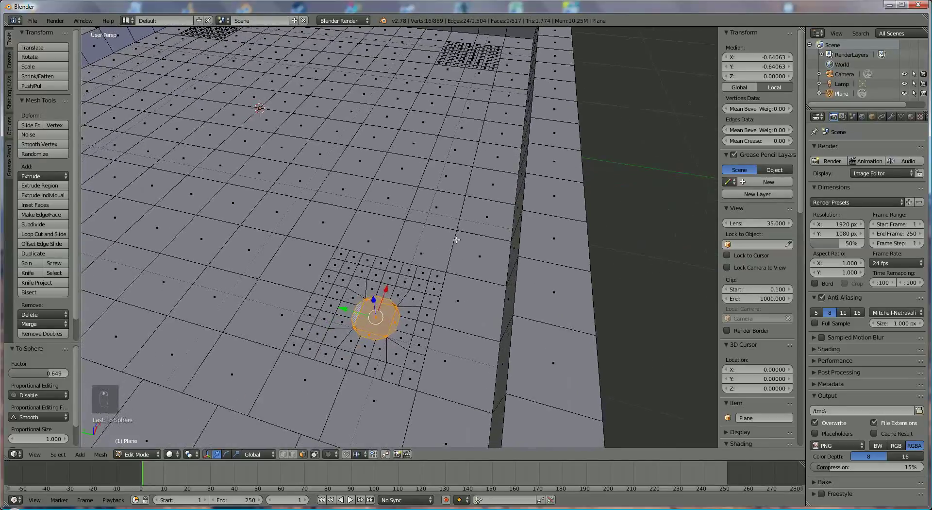
{"action": "key", "text": "e"}
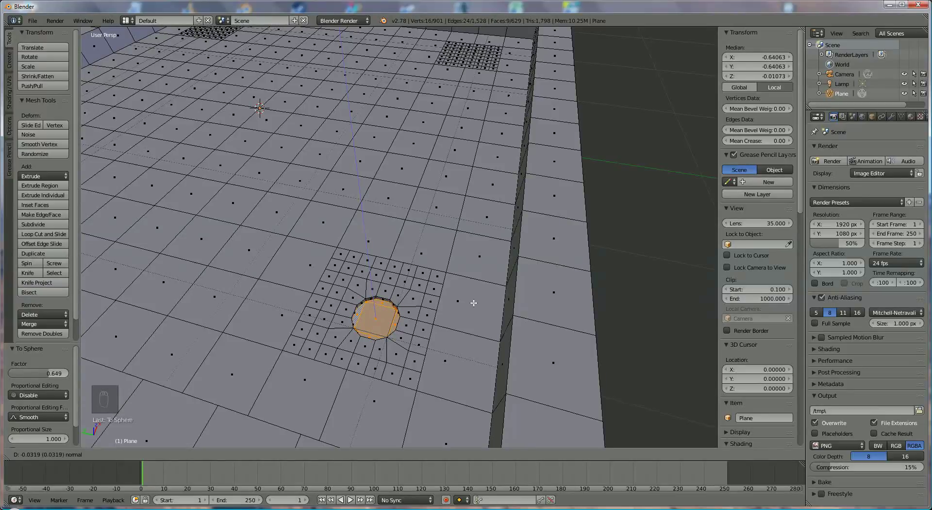
{"action": "left_click", "coordinate": [476, 301]}
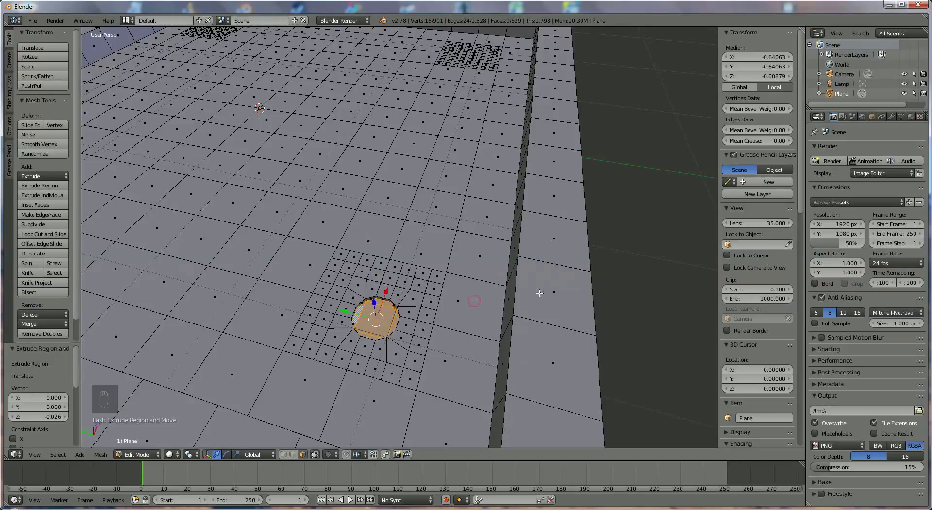
Select a 3×3 block of small faces near the middle of the front-right subdivided floor patch
{"action": "middle_click_drag", "start_coordinate": [540, 293], "coordinate": [465, 327]}
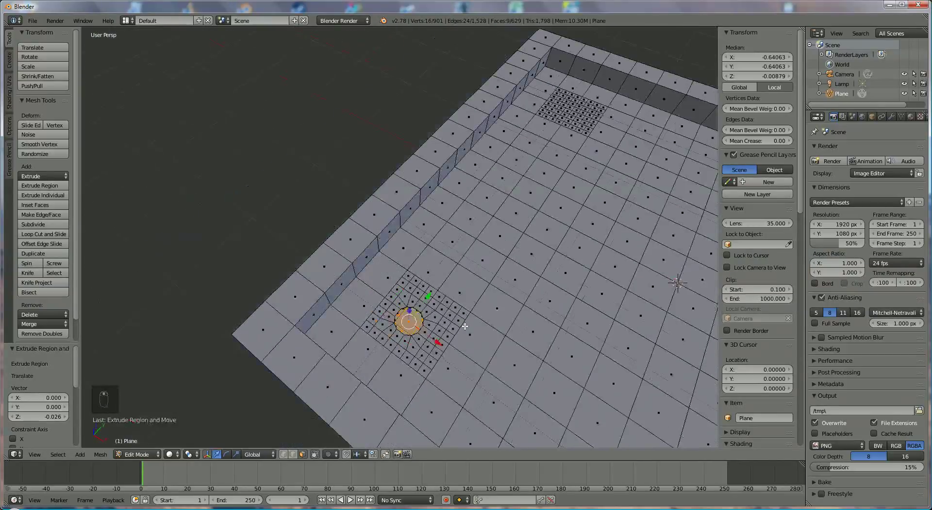
{"action": "middle_click_drag", "start_coordinate": [489, 252], "coordinate": [356, 178], "text": "shift"}
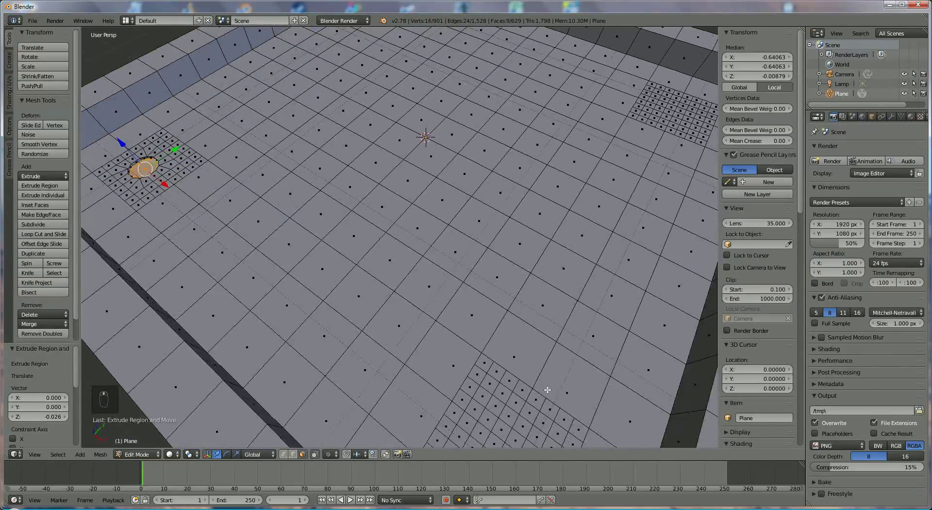
{"action": "middle_click_drag", "start_coordinate": [548, 390], "coordinate": [560, 373]}
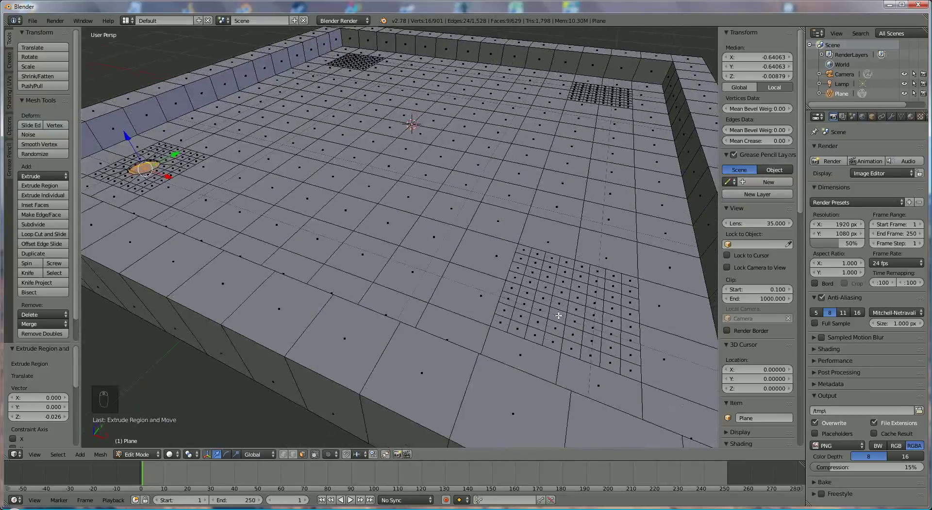
{"action": "right_click", "coordinate": [564, 295]}
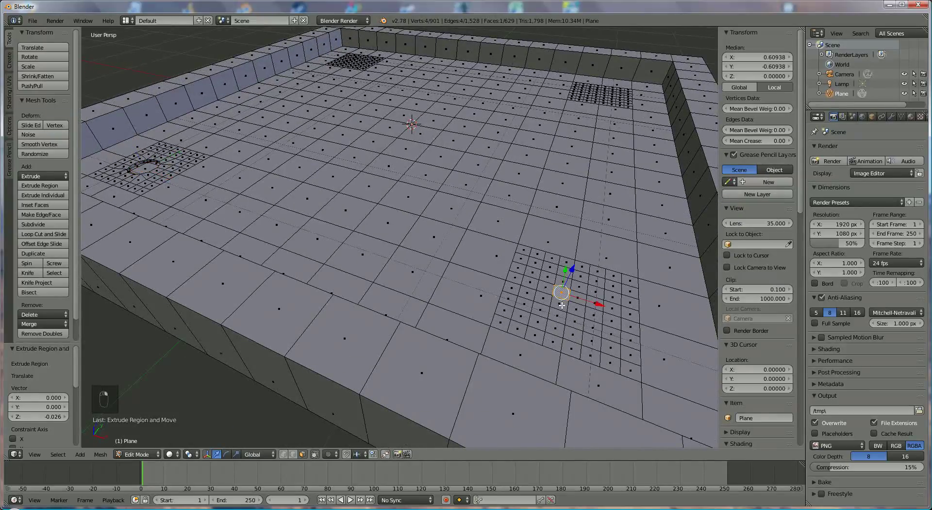
{"action": "right_click", "coordinate": [559, 318], "text": "ctrl"}
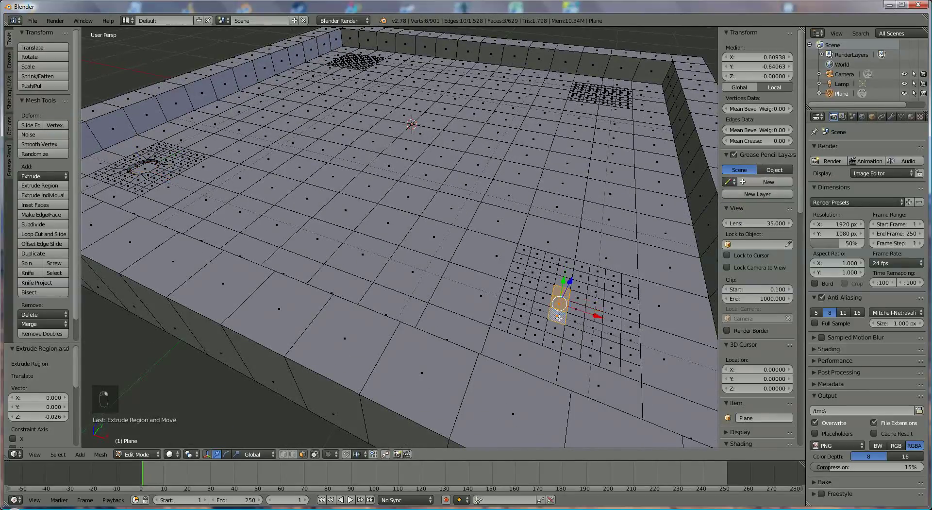
{"action": "right_click", "coordinate": [593, 302], "text": "ctrl"}
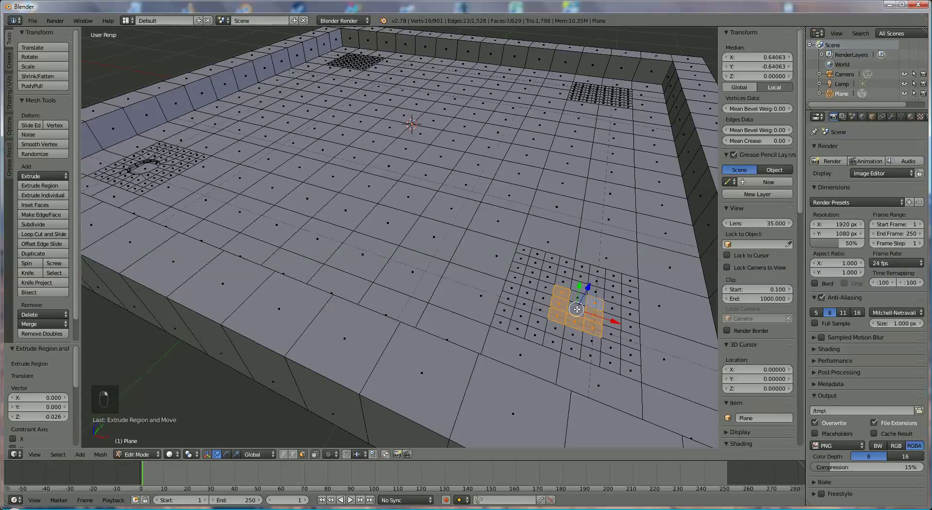
{"action": "right_click", "coordinate": [577, 309], "text": "ctrl"}
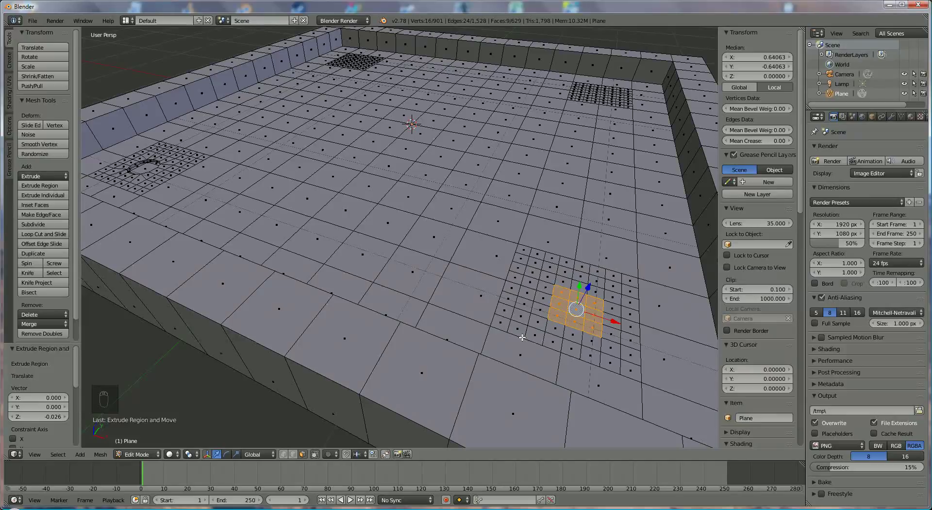
Round the front-right block with To Sphere at factor 1 and extrude it downward by about 0.013
{"action": "key", "text": "alt+shift+s"}
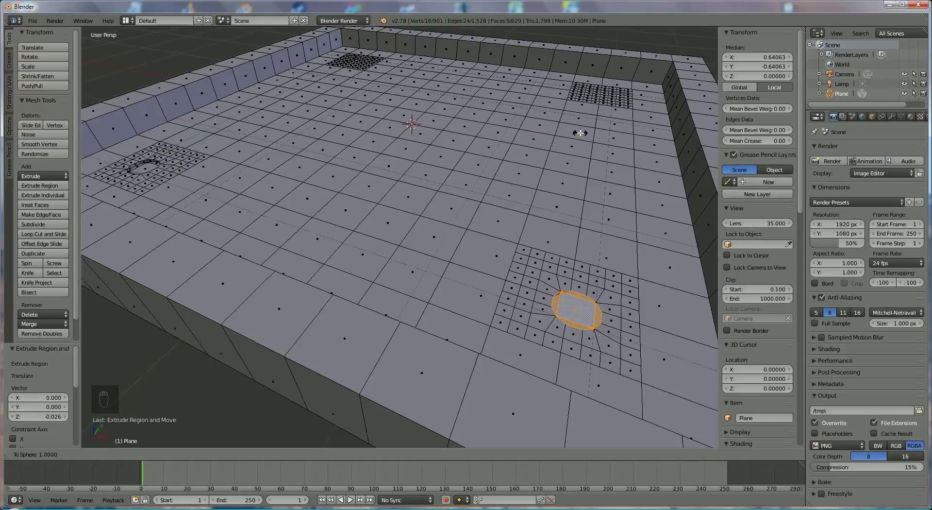
{"action": "key", "text": "Return"}
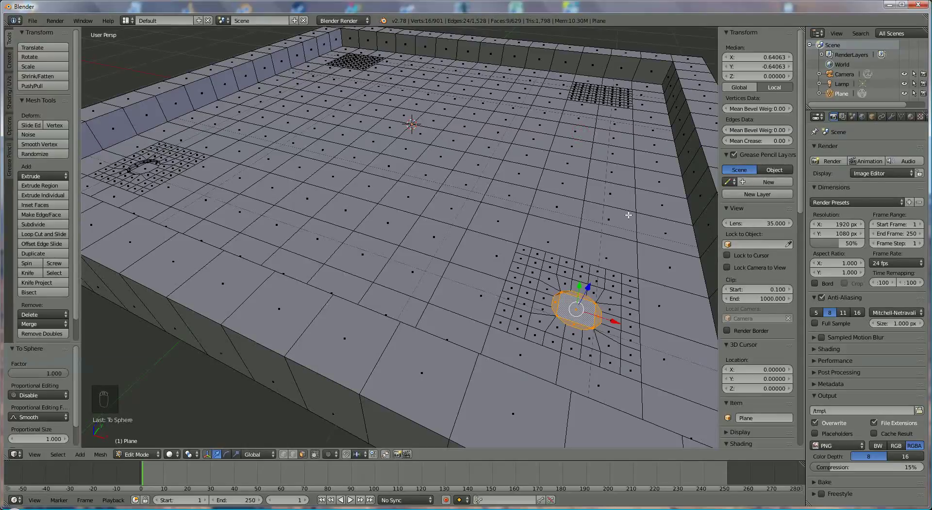
{"action": "key", "text": "e"}
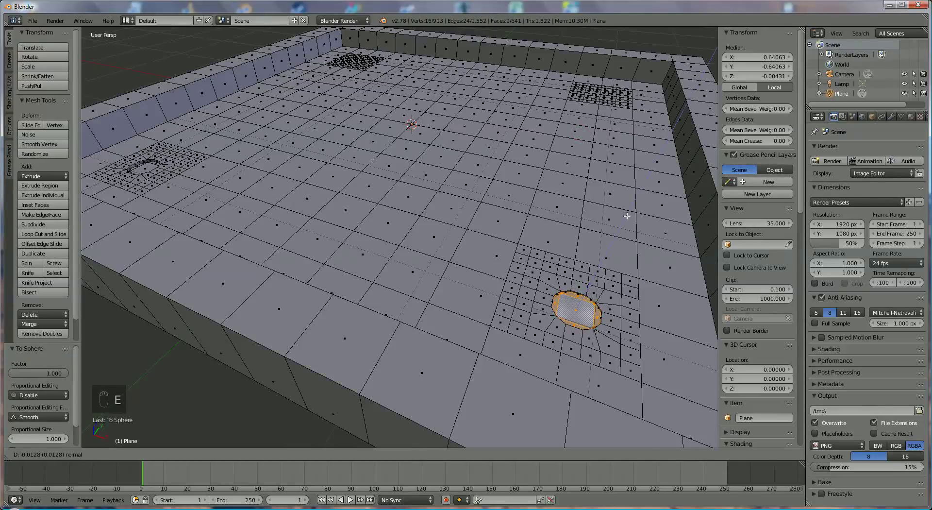
{"action": "left_click", "coordinate": [626, 215]}
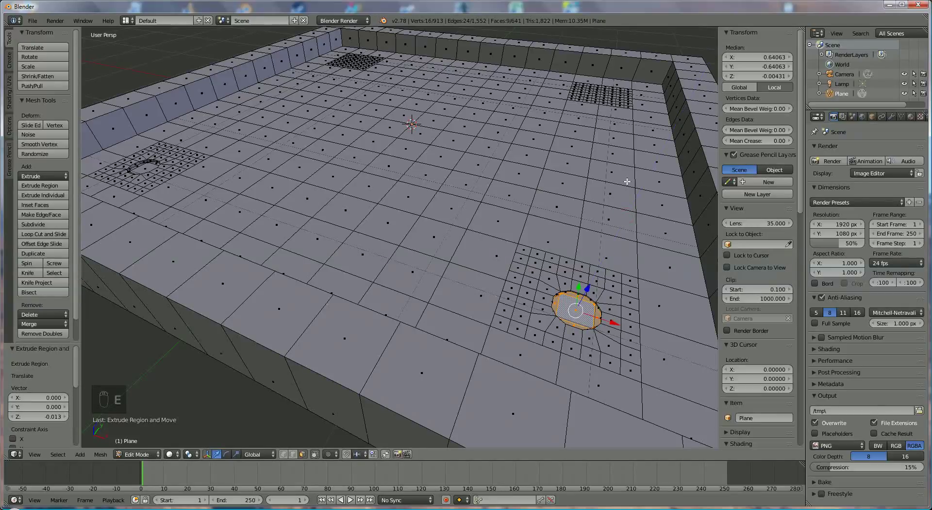
Select a 3×3 block of small faces near the middle of the back-right subdivided patch and round it with To Sphere at factor 1
{"action": "middle_click_drag", "start_coordinate": [580, 115], "coordinate": [415, 165]}
{"action": "scroll", "coordinate": [415, 165], "scroll_direction": "up", "scroll_amount": 5}
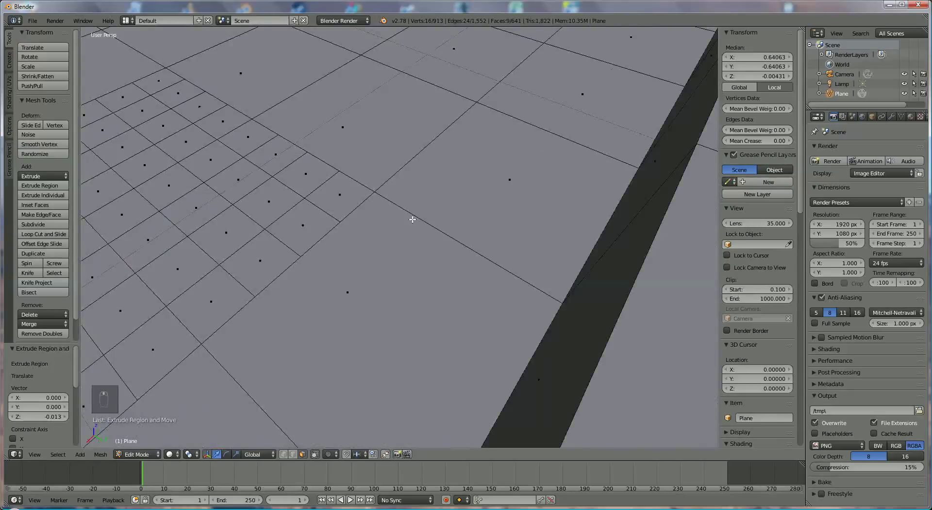
{"action": "middle_click_drag", "start_coordinate": [412, 219], "coordinate": [431, 219]}
{"action": "right_click", "coordinate": [282, 178]}
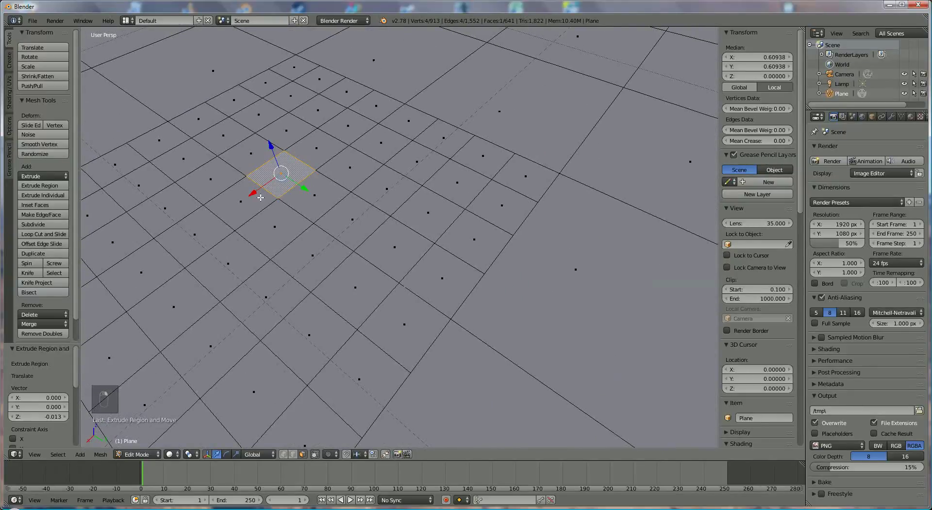
{"action": "right_click", "coordinate": [255, 199], "text": "shift"}
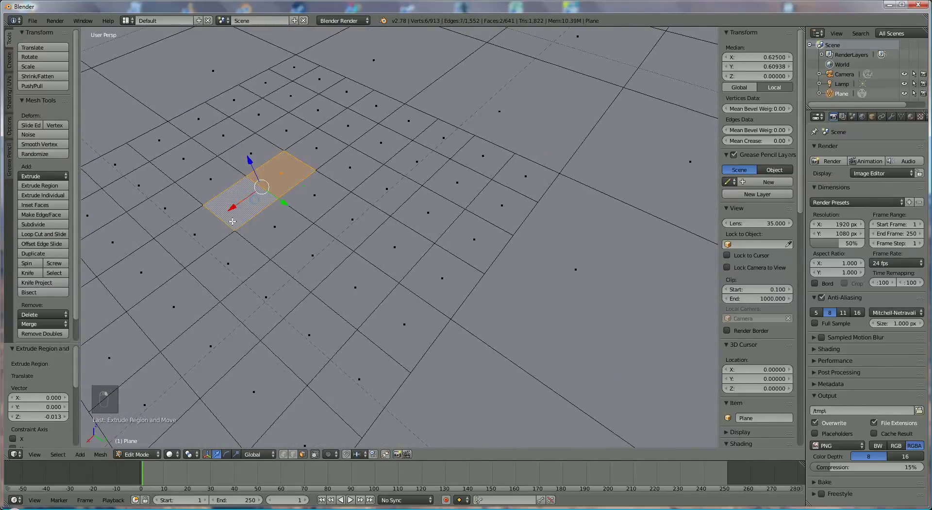
{"action": "right_click", "coordinate": [218, 225], "text": "shift"}
{"action": "right_click", "coordinate": [245, 265], "text": "shift"}
{"action": "right_click", "coordinate": [281, 290], "text": "shift"}
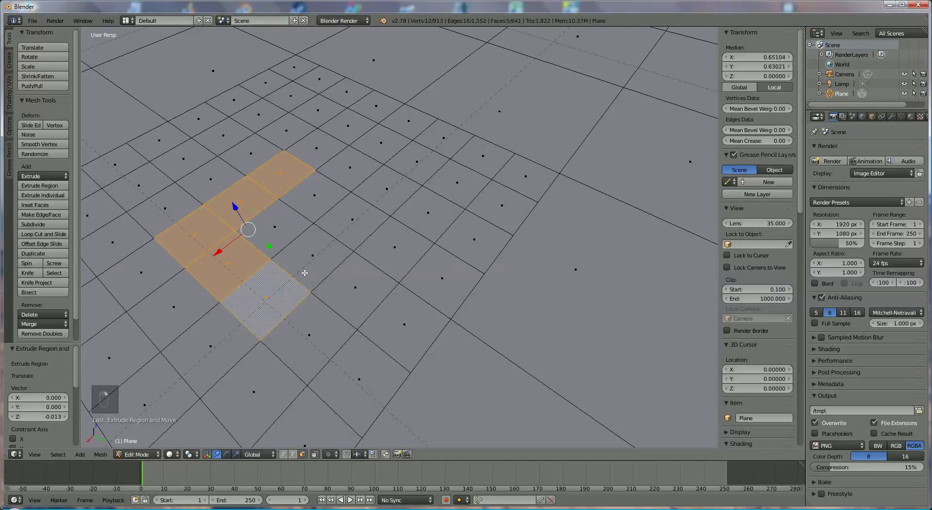
{"action": "right_click", "coordinate": [336, 238], "text": "shift"}
{"action": "right_click", "coordinate": [346, 221], "text": "shift"}
{"action": "right_click", "coordinate": [296, 207], "text": "shift"}
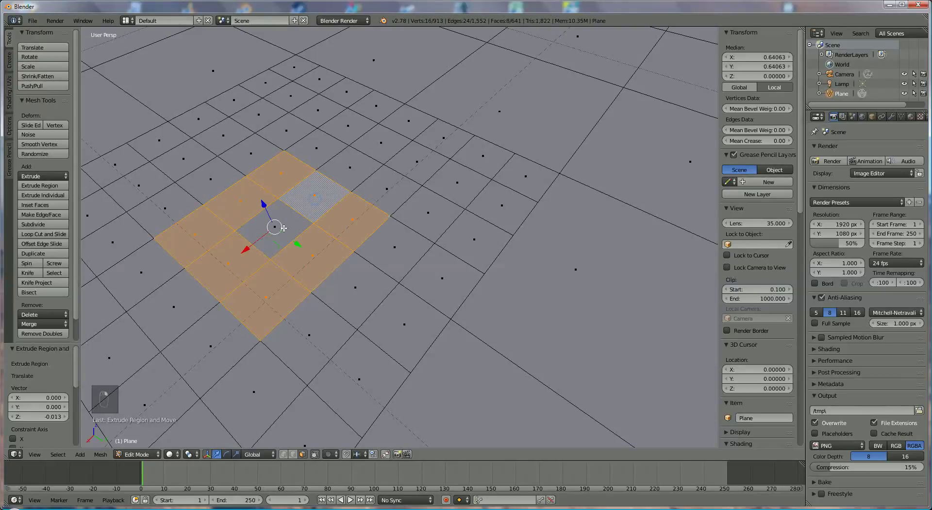
{"action": "right_click", "coordinate": [284, 227], "text": "shift"}
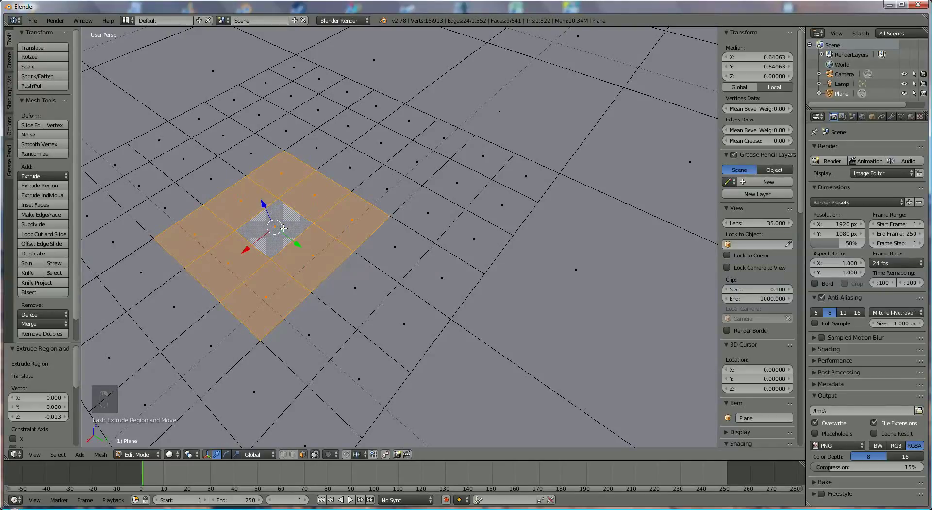
{"action": "key", "text": "alt+shift+s"}
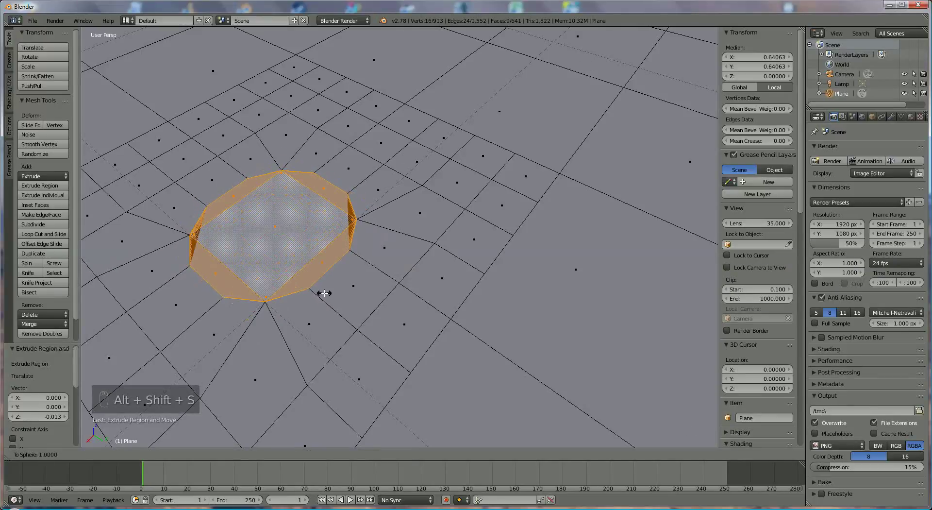
{"action": "left_click", "coordinate": [312, 85]}
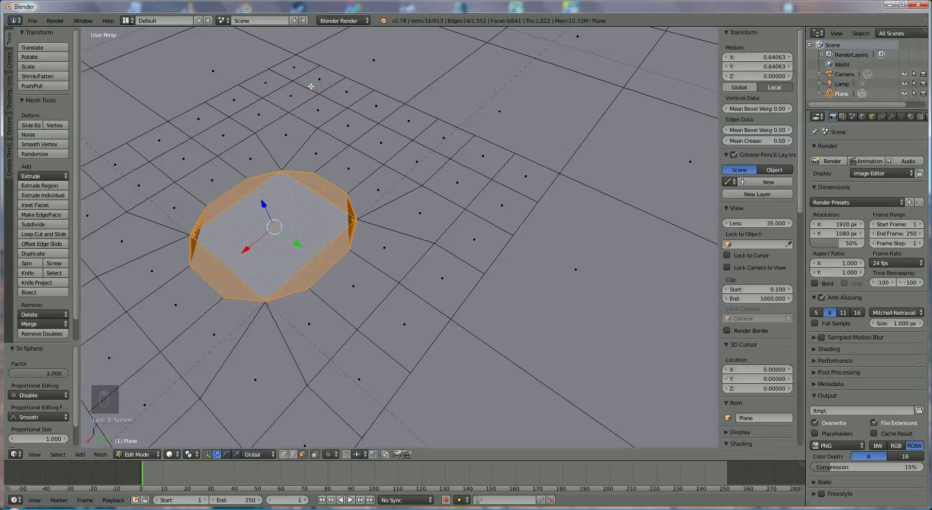
Extrude the rounded faces in the back-right patch downward by about 0.012
{"action": "key", "text": "e"}
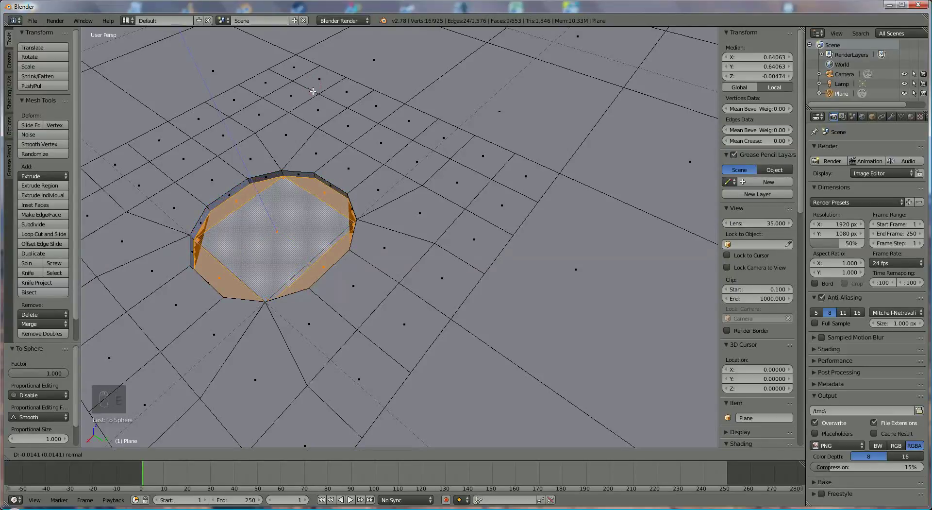
{"action": "left_click", "coordinate": [313, 90]}
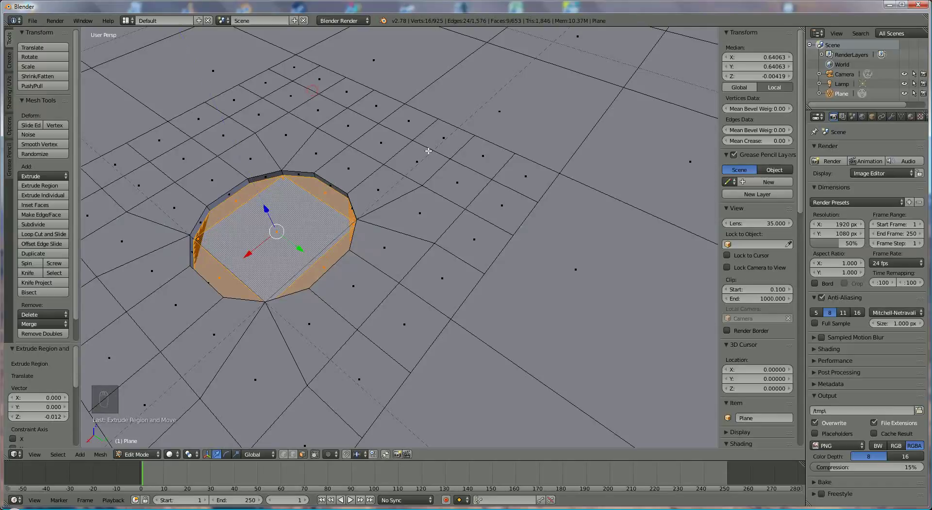
Select a 3×3 block of small faces near the middle of the back-left subdivided floor patch
{"action": "scroll", "coordinate": [494, 151], "scroll_direction": "down", "scroll_amount": 5}
{"action": "middle_click_drag", "start_coordinate": [604, 88], "coordinate": [485, 155]}
{"action": "scroll", "coordinate": [505, 162], "scroll_direction": "up", "scroll_amount": 5}
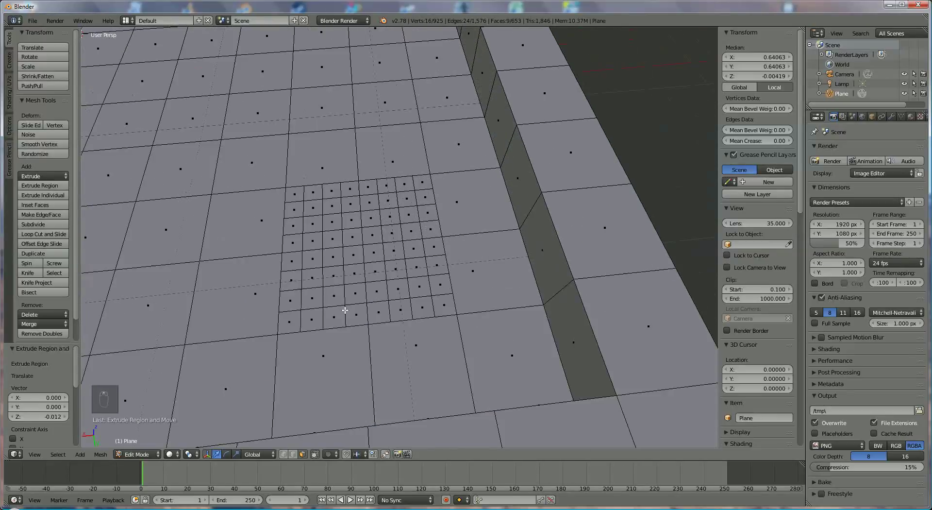
{"action": "right_click", "coordinate": [336, 234]}
{"action": "right_click", "coordinate": [353, 238], "text": "shift"}
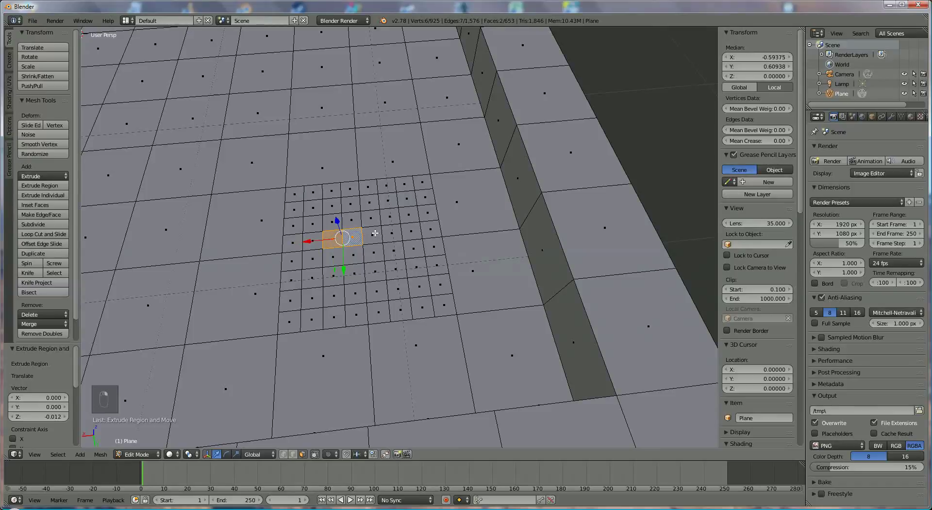
{"action": "right_click", "coordinate": [379, 240], "text": "shift"}
{"action": "right_click", "coordinate": [374, 254], "text": "shift"}
{"action": "right_click", "coordinate": [375, 270], "text": "shift"}
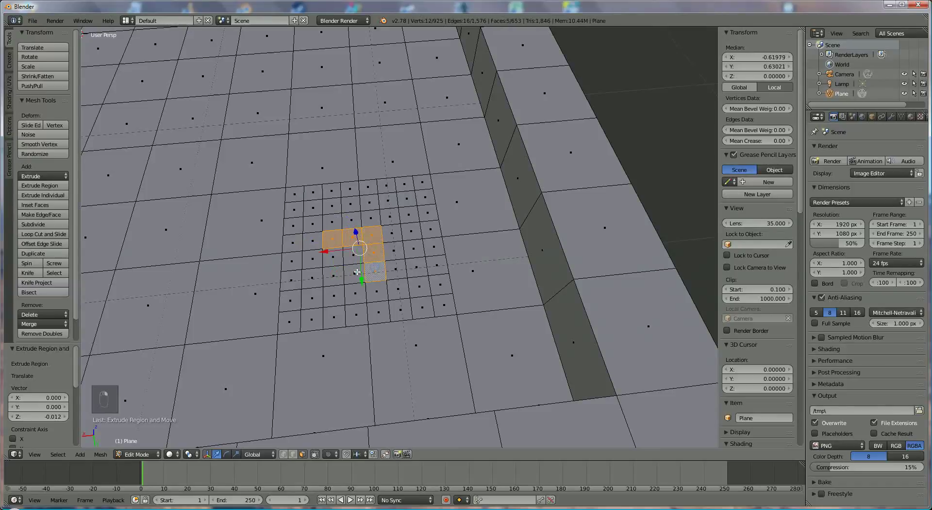
{"action": "right_click", "coordinate": [355, 272], "text": "shift"}
{"action": "right_click", "coordinate": [354, 254], "text": "shift"}
{"action": "right_click", "coordinate": [388, 236], "text": "shift"}
{"action": "right_click", "coordinate": [397, 251], "text": "shift"}
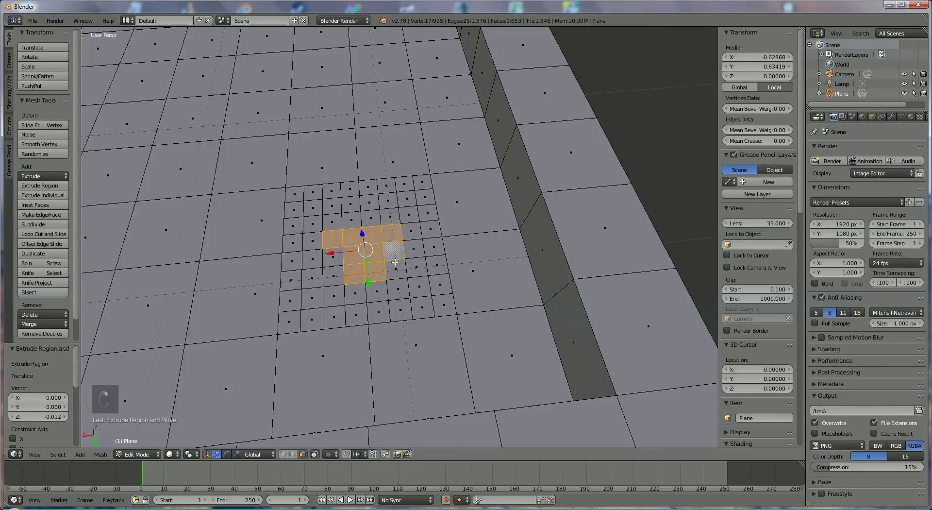
{"action": "right_click", "coordinate": [397, 271], "text": "shift"}
{"action": "right_click", "coordinate": [333, 239], "text": "shift"}
{"action": "right_click", "coordinate": [333, 238], "text": "shift"}
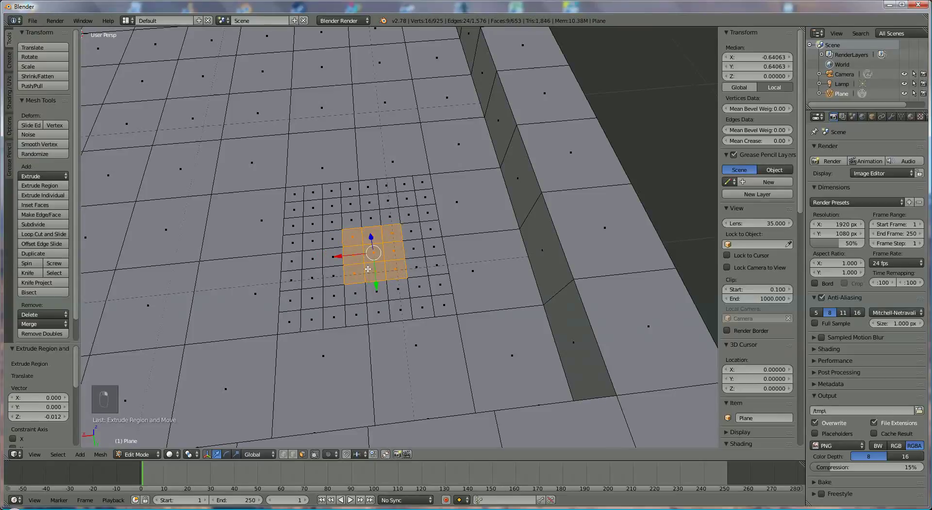
Round the back-left block with To Sphere at factor 1 and extrude it downward by about 0.015
{"action": "key", "text": "alt+shift+s"}
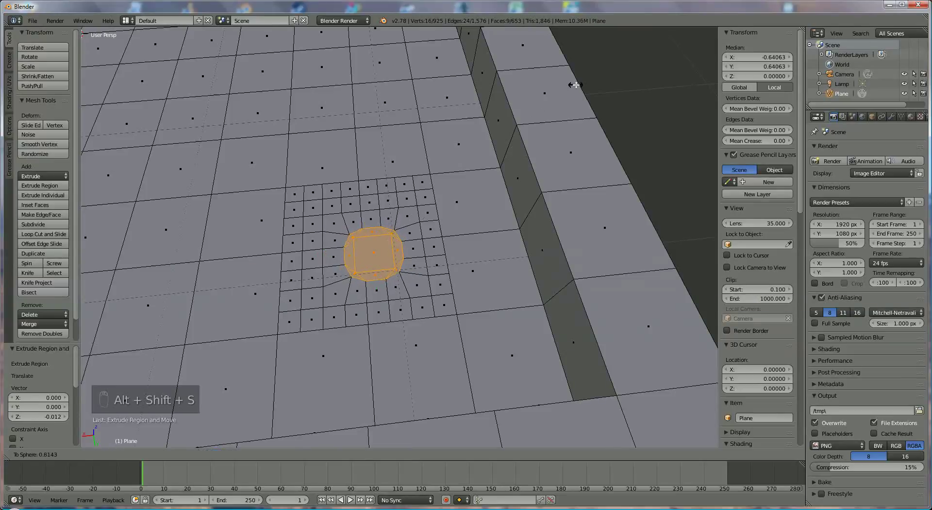
{"action": "left_click", "coordinate": [420, 210]}
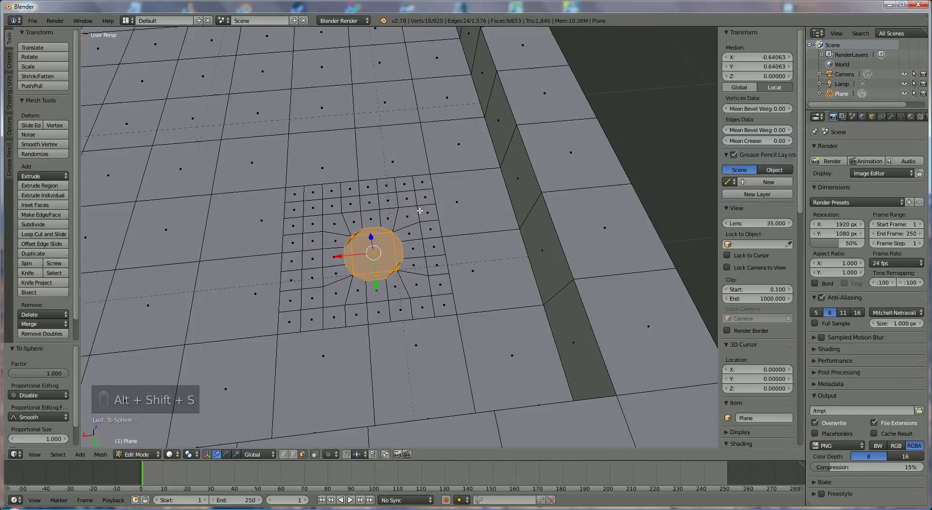
{"action": "key", "text": "e"}
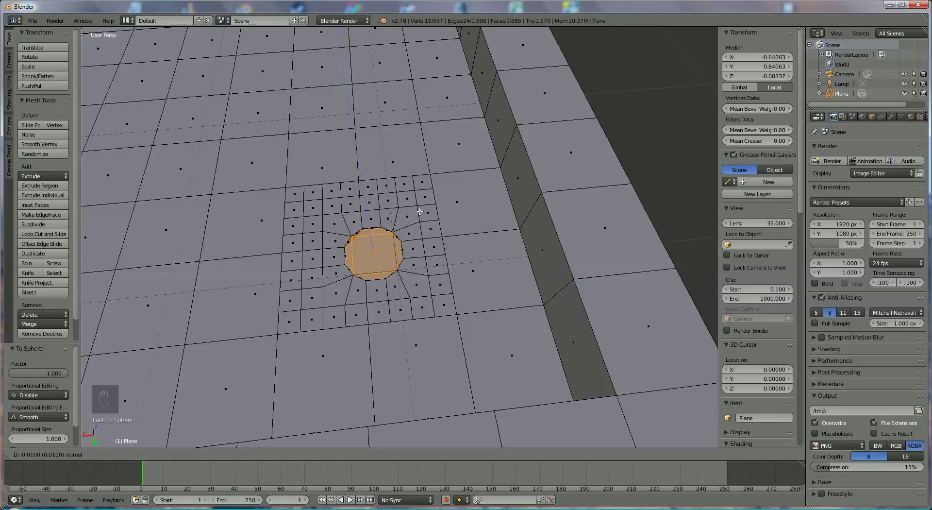
{"action": "left_click", "coordinate": [420, 212]}
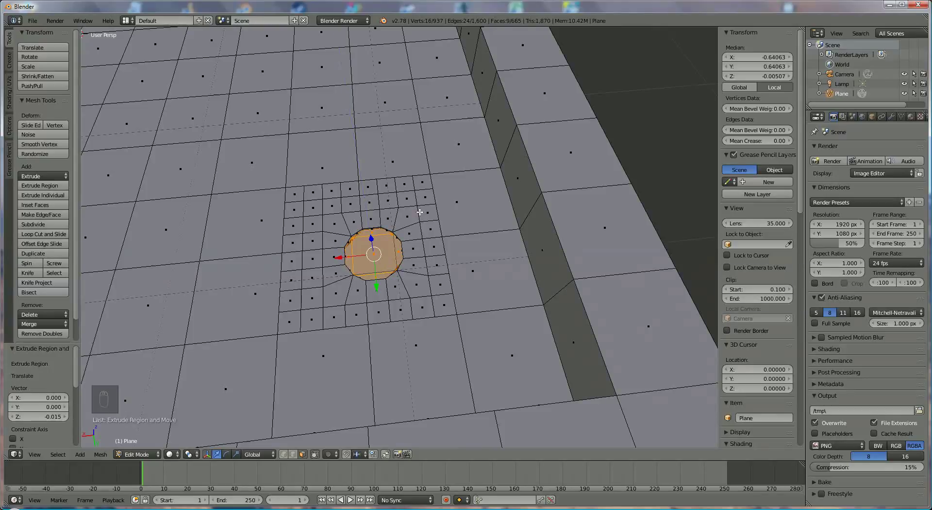
Deselect all of the base's faces and return to Object Mode
{"action": "scroll", "coordinate": [434, 348], "scroll_direction": "down", "scroll_amount": 8}
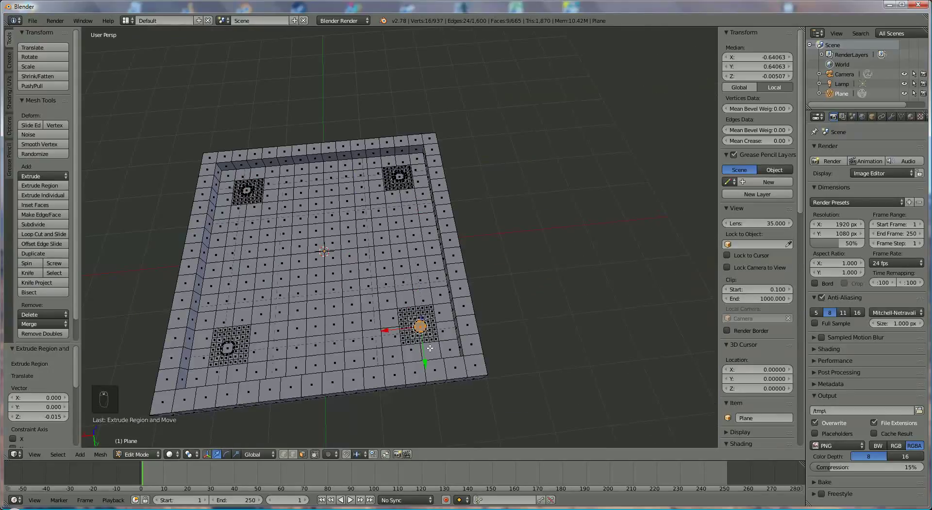
{"action": "middle_click_drag", "start_coordinate": [481, 212], "coordinate": [533, 177], "text": "shift"}
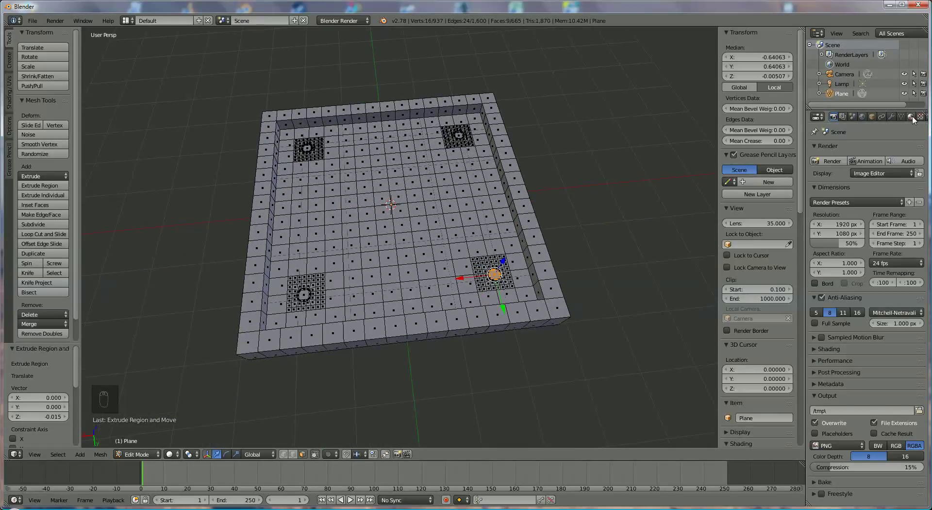
{"action": "key", "text": "a"}
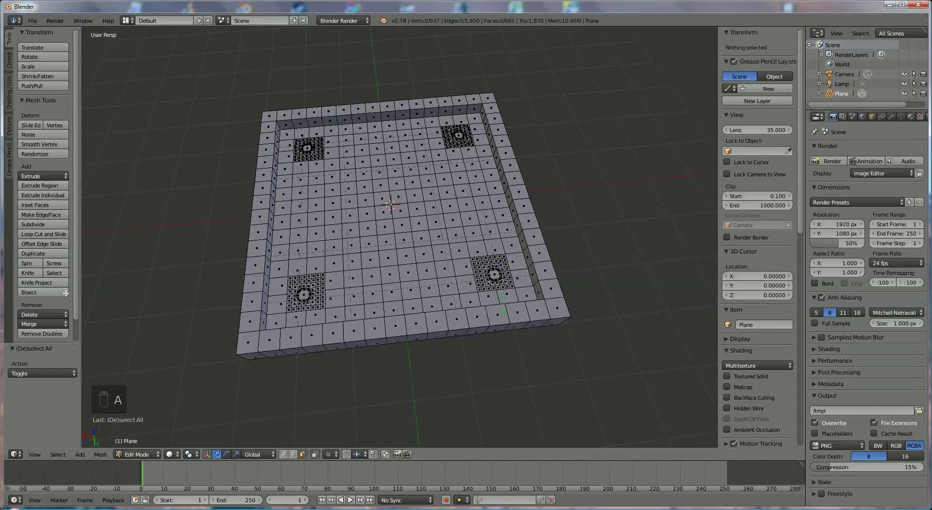
{"action": "left_click", "coordinate": [143, 454]}
{"action": "left_click", "coordinate": [138, 446]}
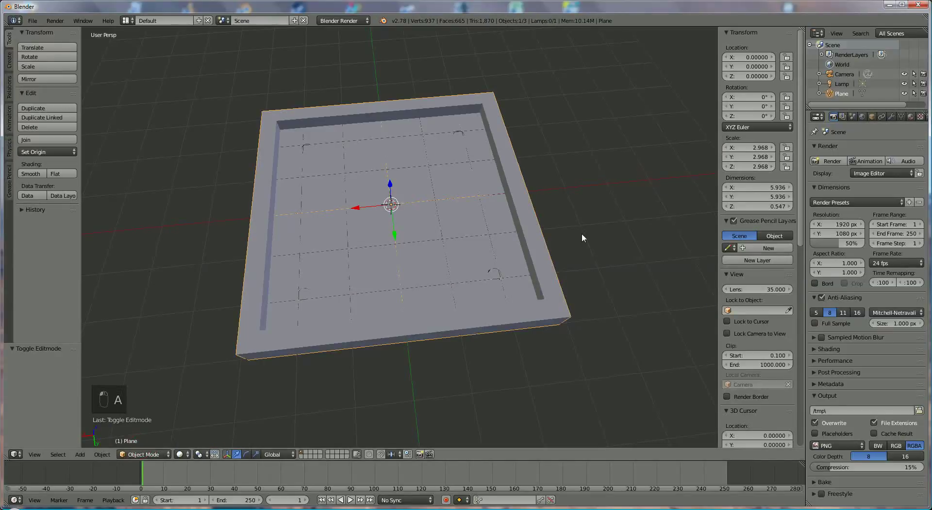
Give the base a new material with green diffuse colour (R 0.013, G 0.8, B 0), diffuse intensity 1 and specular intensity 0
{"action": "left_click", "coordinate": [911, 117]}
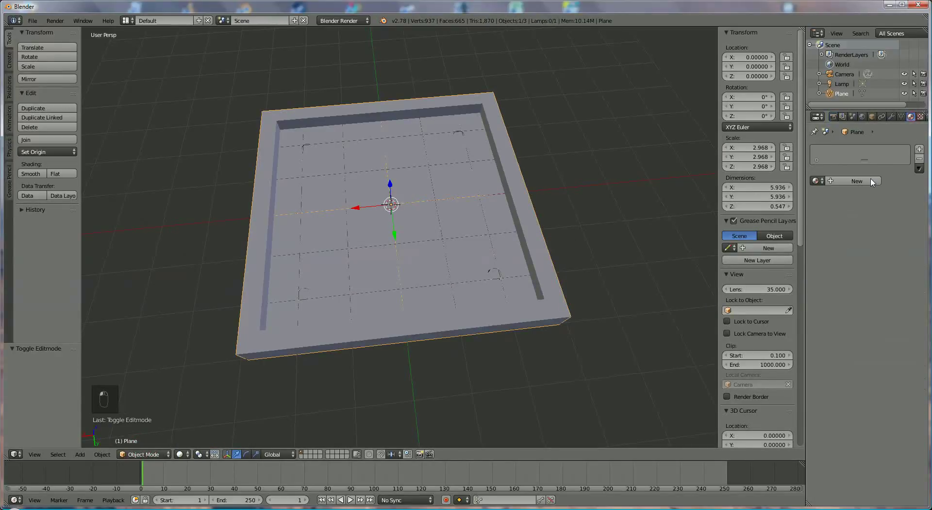
{"action": "left_click", "coordinate": [856, 181]}
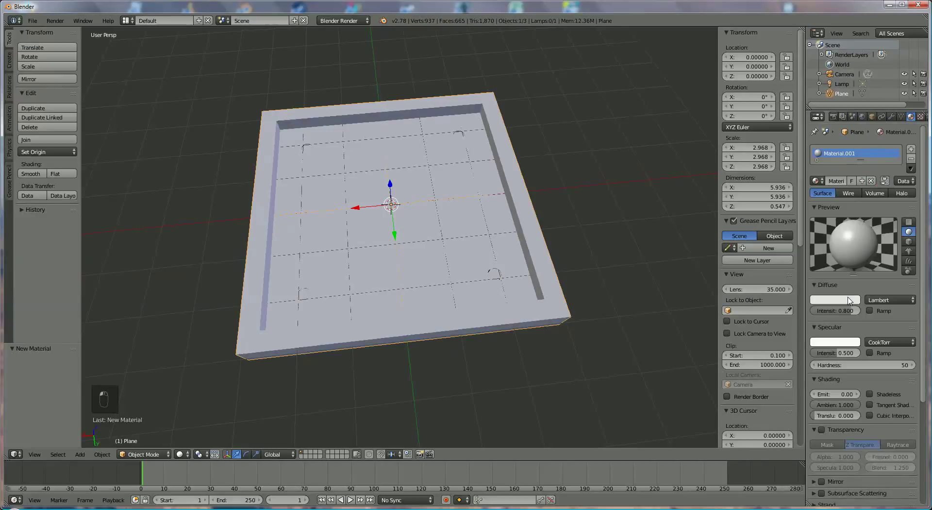
{"action": "left_click", "coordinate": [835, 300]}
{"action": "left_click", "coordinate": [774, 193]}
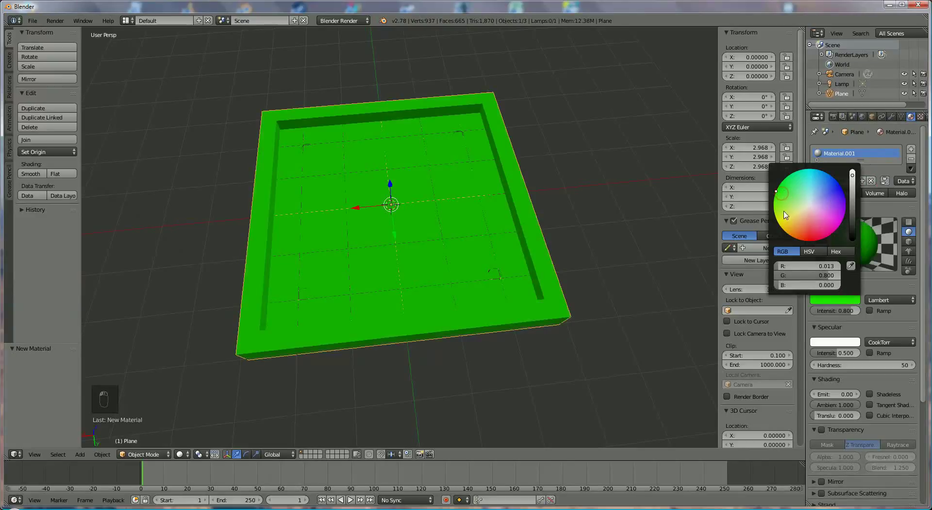
{"action": "left_click_drag", "start_coordinate": [849, 310], "coordinate": [883, 314]}
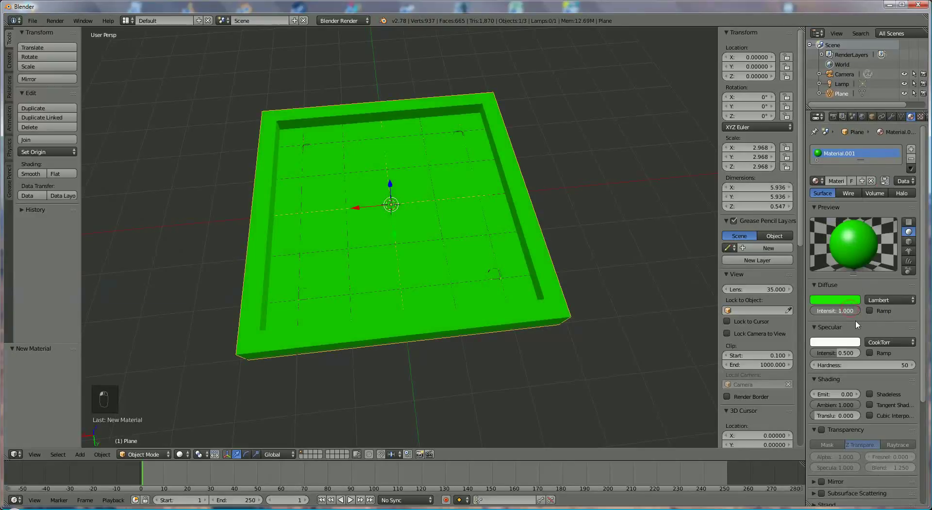
{"action": "left_click_drag", "start_coordinate": [840, 353], "coordinate": [783, 356]}
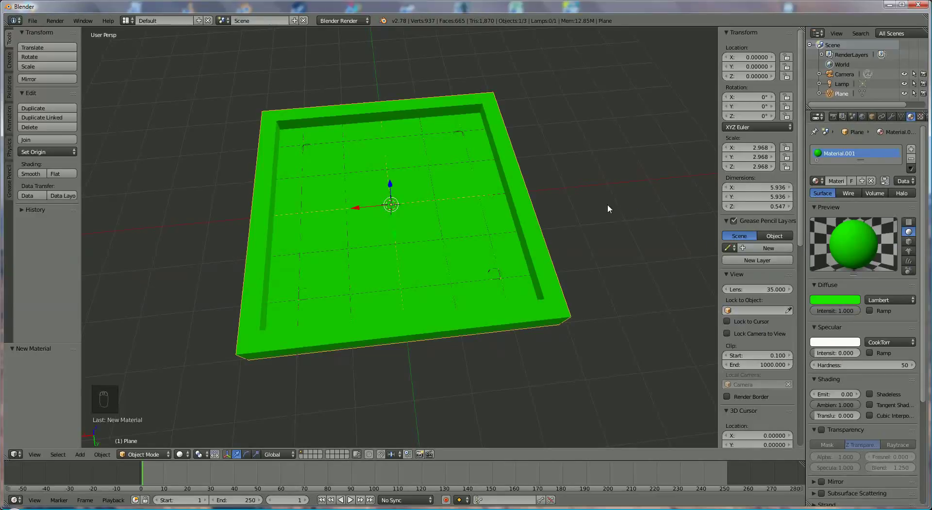
In Edit Mode, select the five faces that form the floor of the back-left round recess
{"action": "middle_click_drag", "start_coordinate": [607, 204], "coordinate": [586, 181]}
{"action": "scroll", "coordinate": [520, 213], "scroll_direction": "up", "scroll_amount": 3}
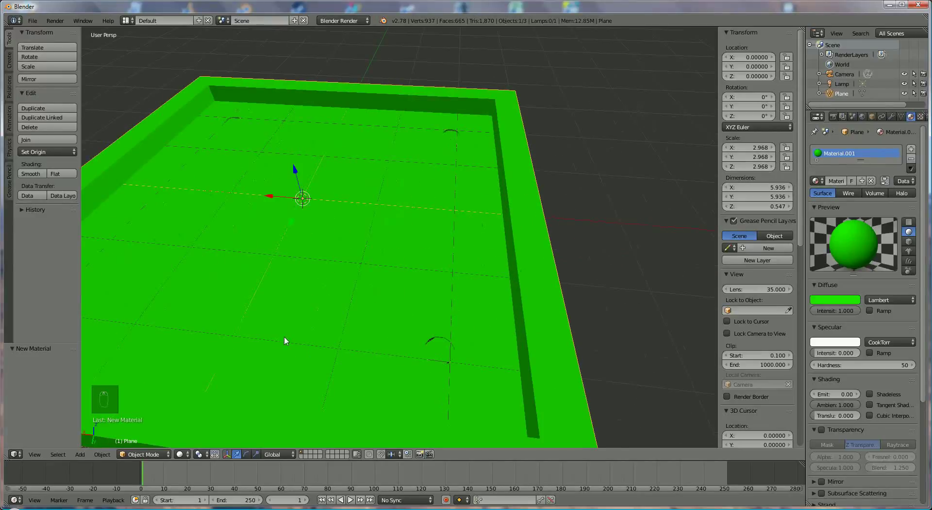
{"action": "scroll", "coordinate": [315, 340], "scroll_direction": "down", "scroll_amount": 2}
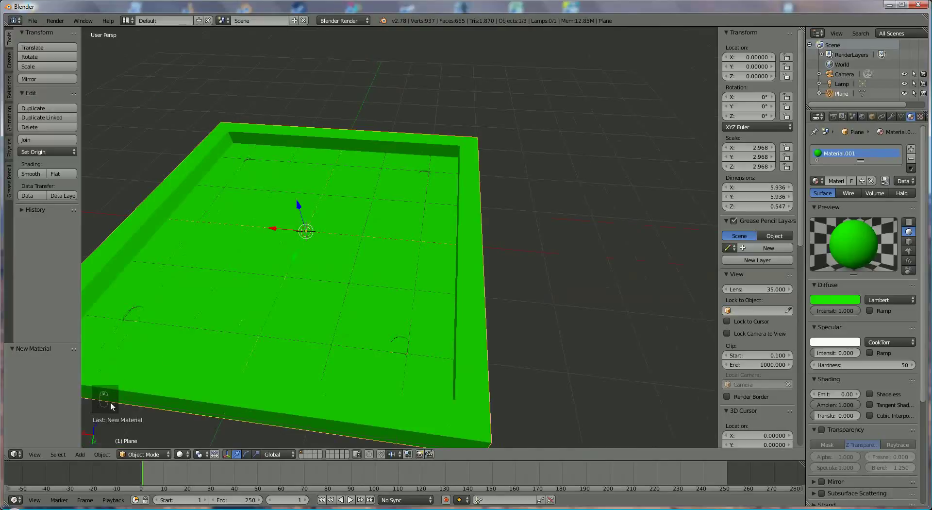
{"action": "left_click", "coordinate": [130, 453]}
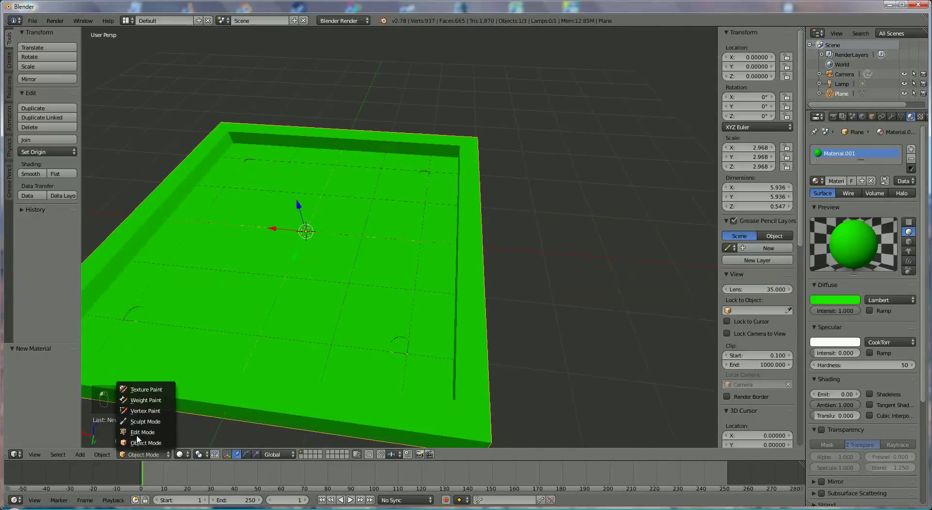
{"action": "left_click", "coordinate": [142, 433]}
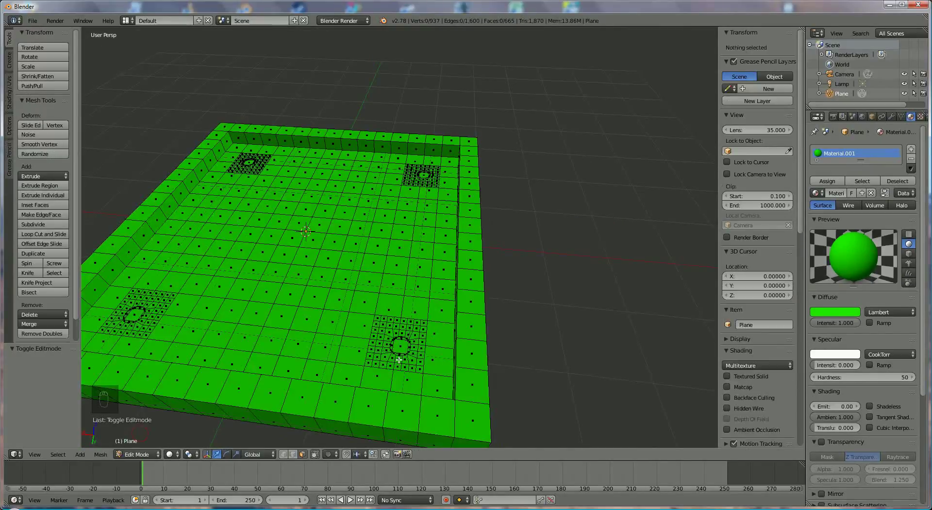
{"action": "scroll", "coordinate": [422, 316], "scroll_direction": "up", "scroll_amount": 4}
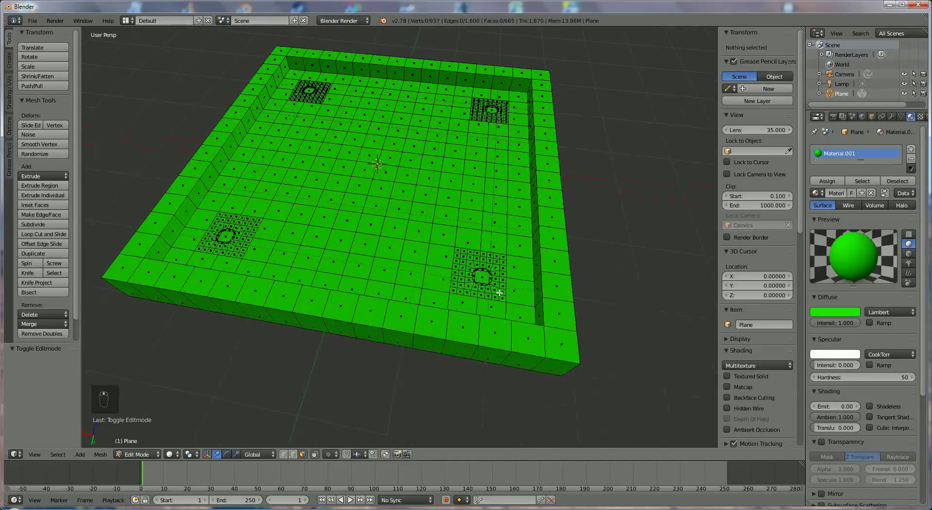
{"action": "scroll", "coordinate": [499, 289], "scroll_direction": "up", "scroll_amount": 5}
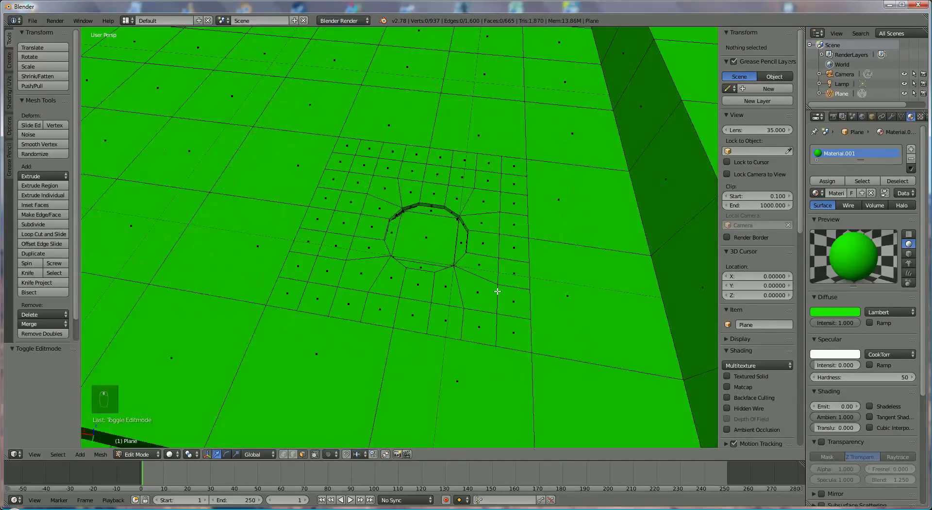
{"action": "right_click", "coordinate": [429, 208]}
{"action": "right_click", "coordinate": [403, 230], "text": "shift"}
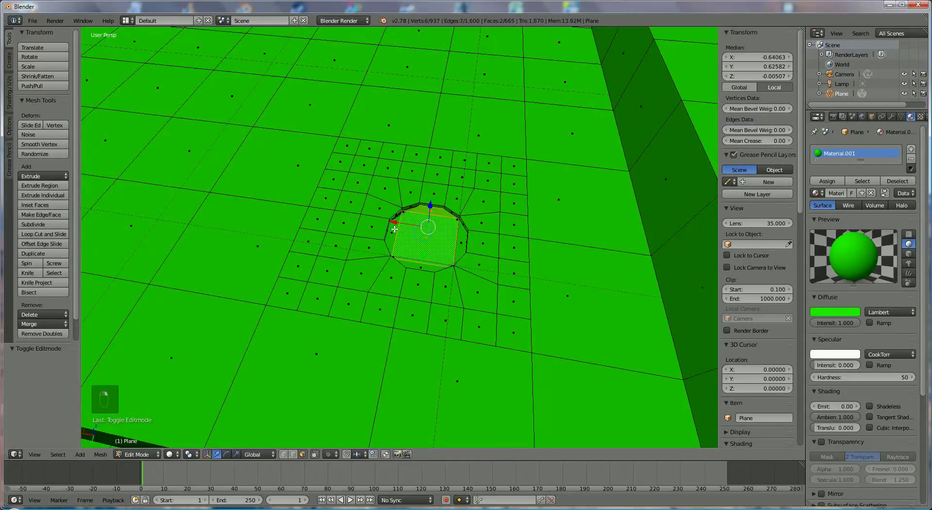
{"action": "right_click", "coordinate": [415, 260], "text": "shift"}
{"action": "right_click", "coordinate": [420, 266], "text": "shift"}
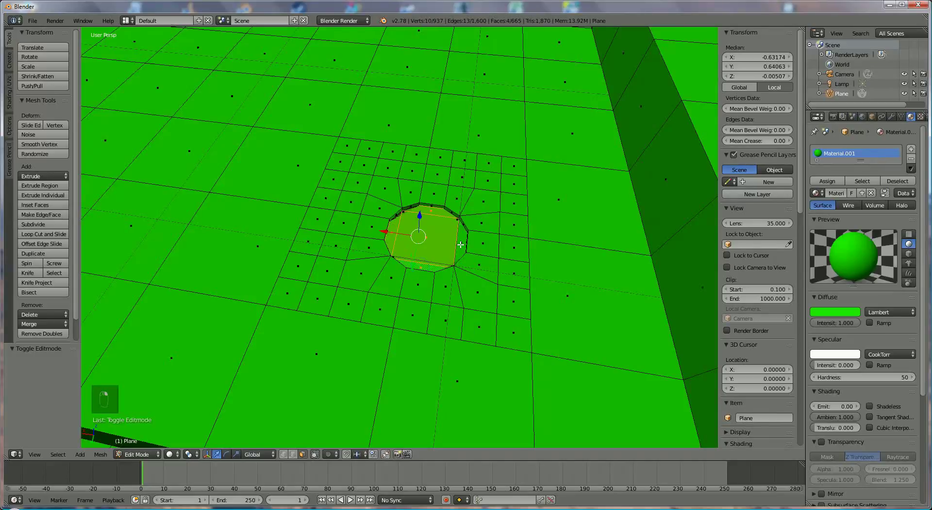
{"action": "right_click", "coordinate": [460, 244], "text": "shift"}
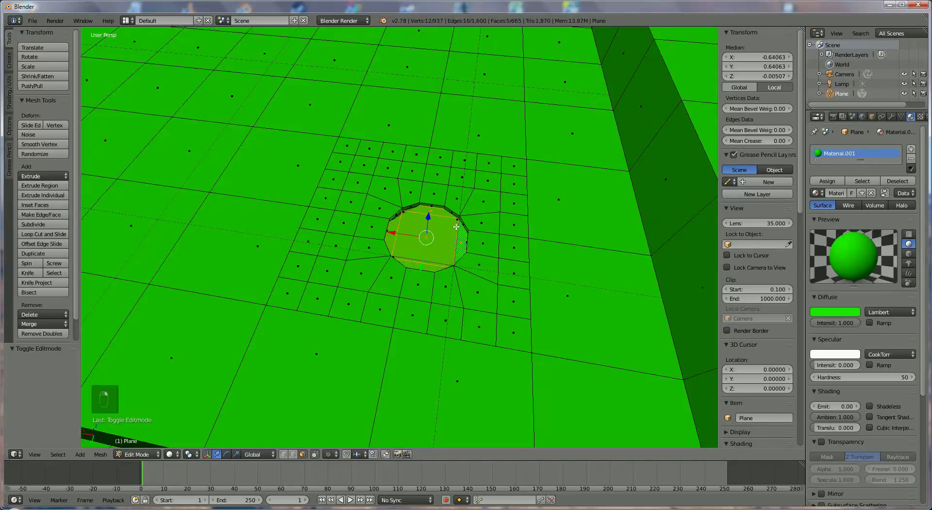
Add a second, white material with diffuse intensity 1 and specular intensity about 0.121, and assign it to the selected recess floor
{"action": "left_click", "coordinate": [911, 148]}
{"action": "left_click", "coordinate": [859, 216]}
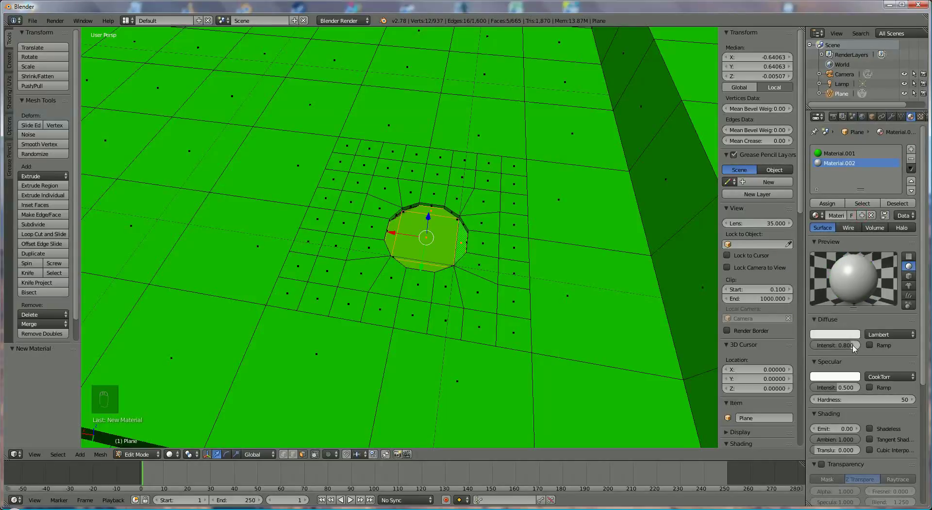
{"action": "left_click_drag", "start_coordinate": [857, 347], "coordinate": [870, 347]}
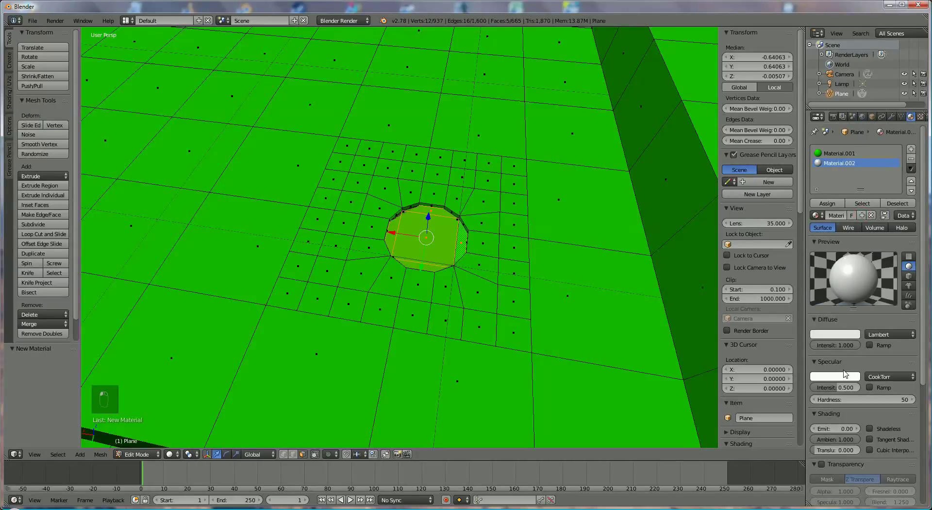
{"action": "left_click_drag", "start_coordinate": [832, 389], "coordinate": [816, 390]}
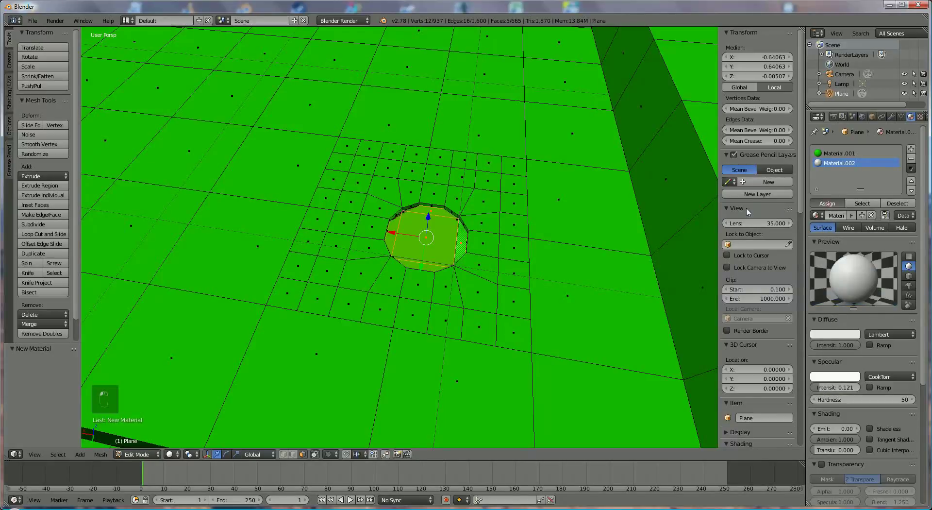
{"action": "left_click", "coordinate": [827, 203]}
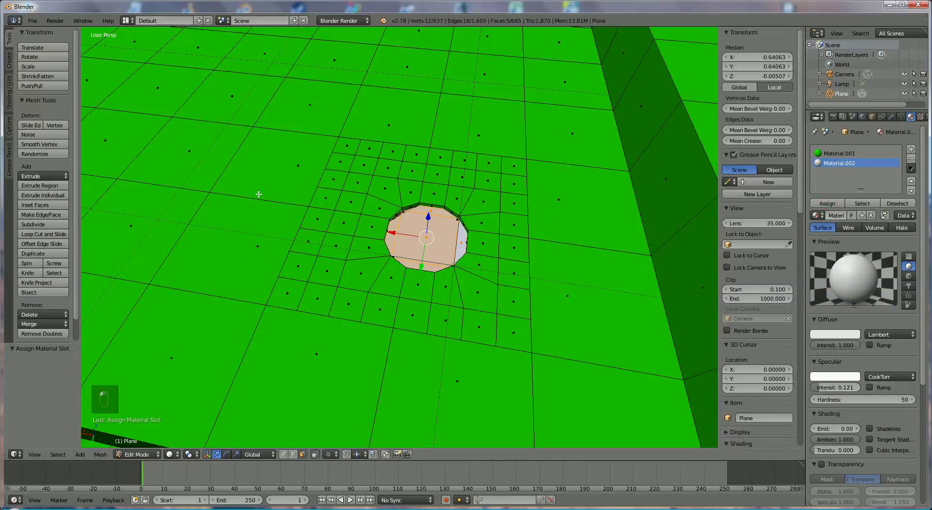
Select the five floor faces of the back-right (+X, +Y) round recess and assign the white material Material.002 to them
{"action": "scroll", "coordinate": [258, 193], "scroll_direction": "down", "scroll_amount": 4}
{"action": "middle_click_drag", "start_coordinate": [406, 191], "coordinate": [485, 210]}
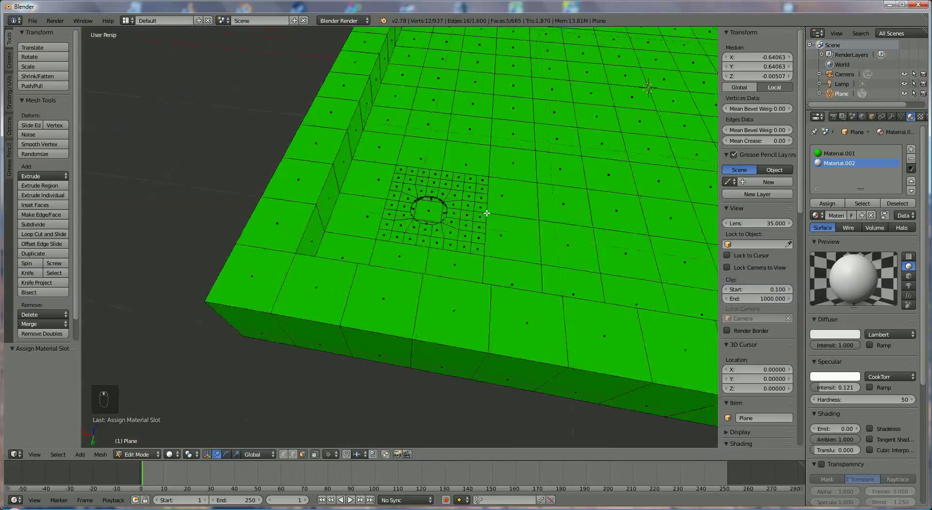
{"action": "scroll", "coordinate": [485, 210], "scroll_direction": "up", "scroll_amount": 5}
{"action": "right_click", "coordinate": [307, 171], "text": "shift"}
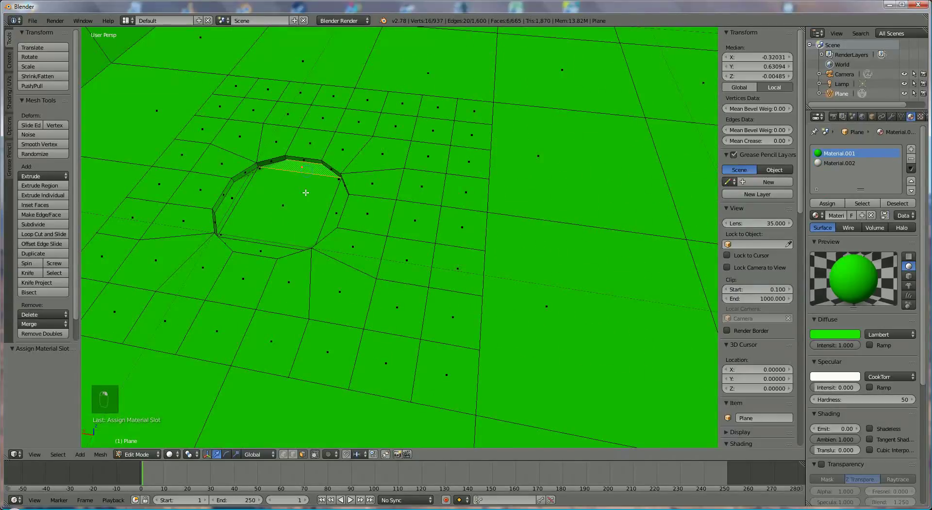
{"action": "right_click", "coordinate": [257, 193], "text": "shift"}
{"action": "right_click", "coordinate": [240, 190], "text": "shift"}
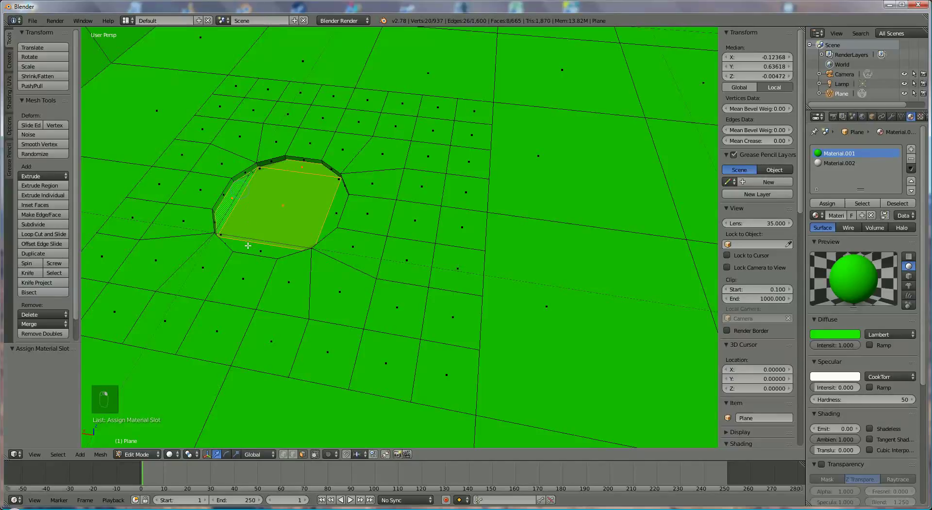
{"action": "right_click", "coordinate": [248, 245], "text": "shift"}
{"action": "right_click", "coordinate": [333, 215], "text": "shift"}
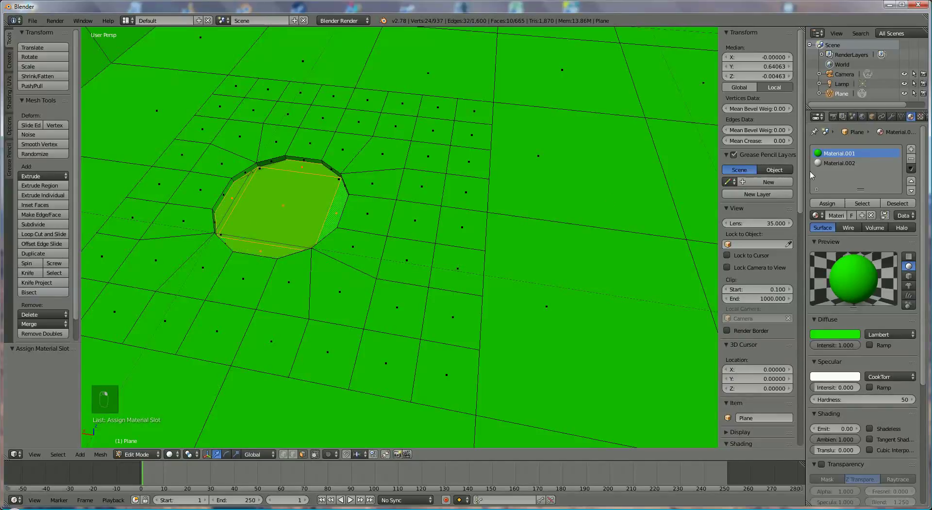
{"action": "left_click", "coordinate": [839, 163]}
{"action": "left_click", "coordinate": [828, 203]}
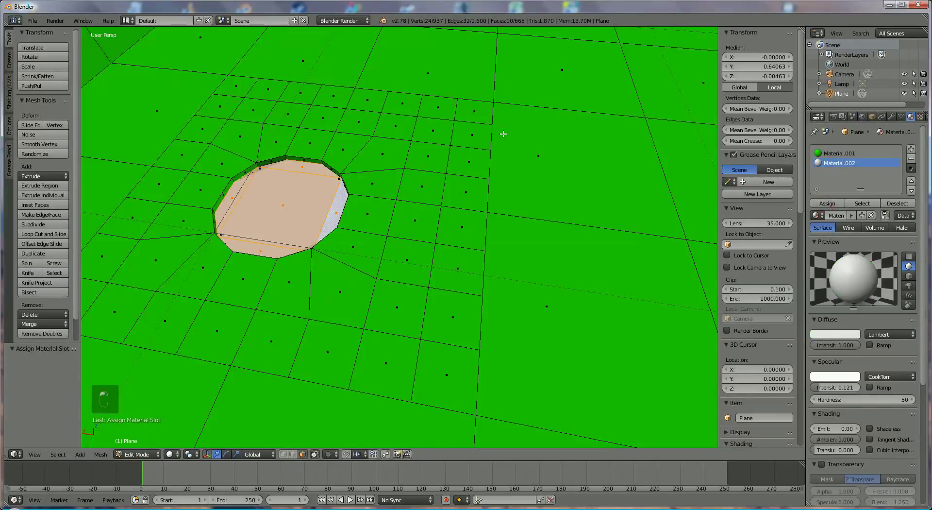
Select only the five floor faces of the front-right (+X, -Y) round recess and assign the white Material.002 to them
{"action": "scroll", "coordinate": [503, 243], "scroll_direction": "down", "scroll_amount": 5}
{"action": "middle_click_drag", "start_coordinate": [504, 243], "coordinate": [456, 268]}
{"action": "scroll", "coordinate": [386, 137], "scroll_direction": "up", "scroll_amount": 8}
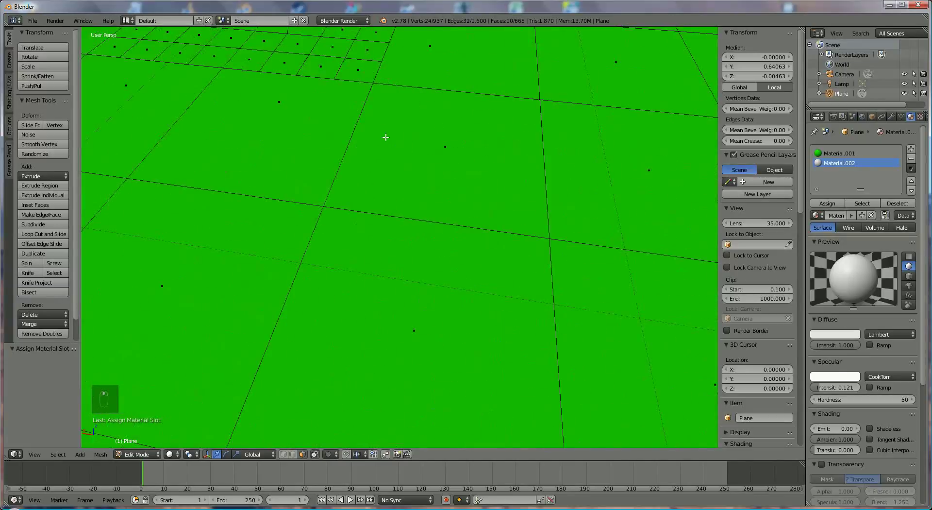
{"action": "scroll", "coordinate": [386, 138], "scroll_direction": "down", "scroll_amount": 5}
{"action": "scroll", "coordinate": [473, 260], "scroll_direction": "up", "scroll_amount": 3}
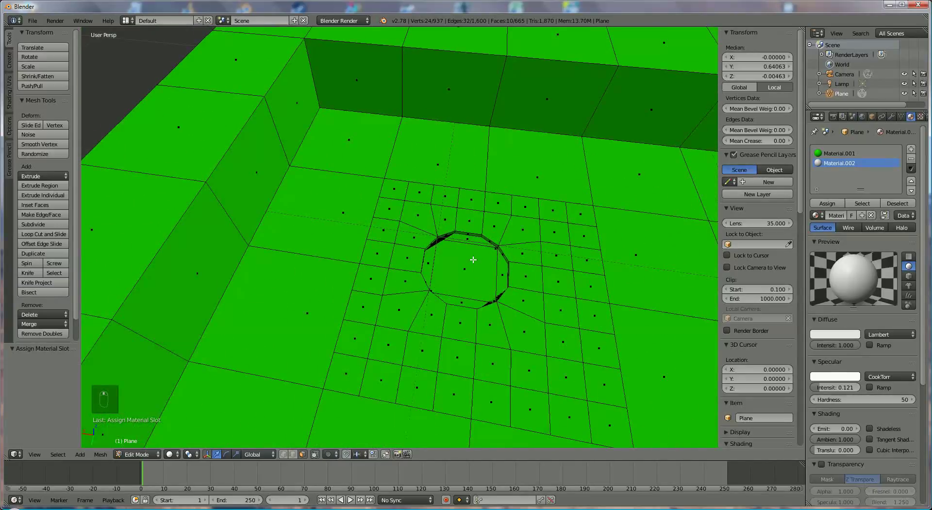
{"action": "right_click", "coordinate": [465, 237]}
{"action": "right_click", "coordinate": [463, 267], "text": "shift"}
{"action": "right_click", "coordinate": [451, 294], "text": "shift"}
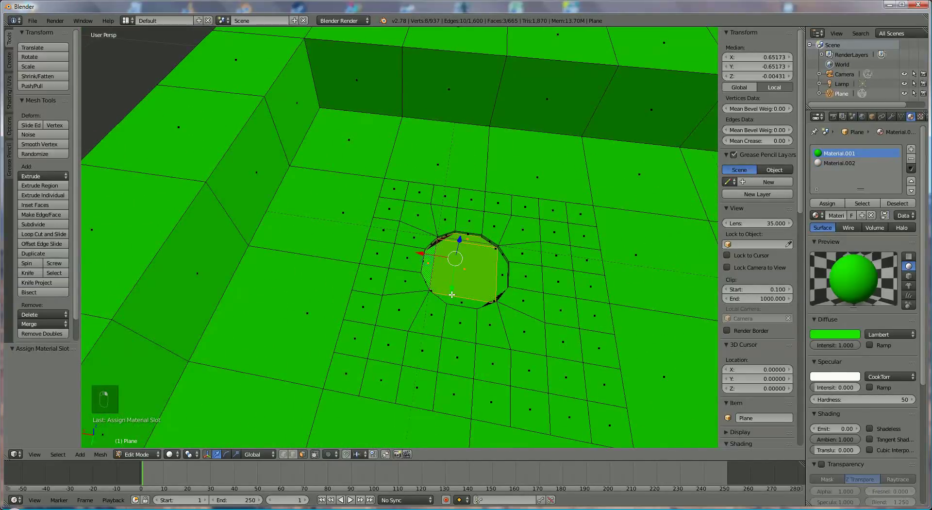
{"action": "right_click", "coordinate": [465, 295], "text": "shift"}
{"action": "right_click", "coordinate": [503, 280], "text": "shift"}
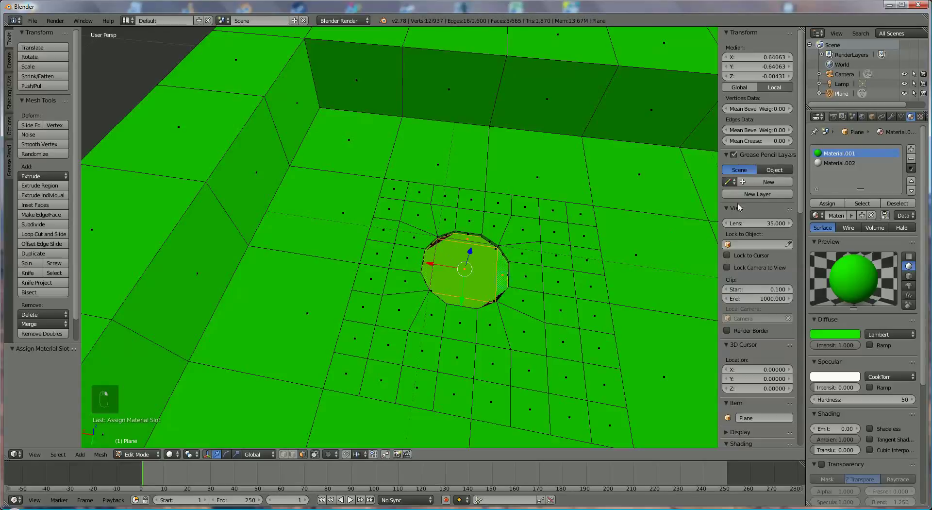
{"action": "left_click", "coordinate": [839, 163]}
{"action": "left_click", "coordinate": [827, 203]}
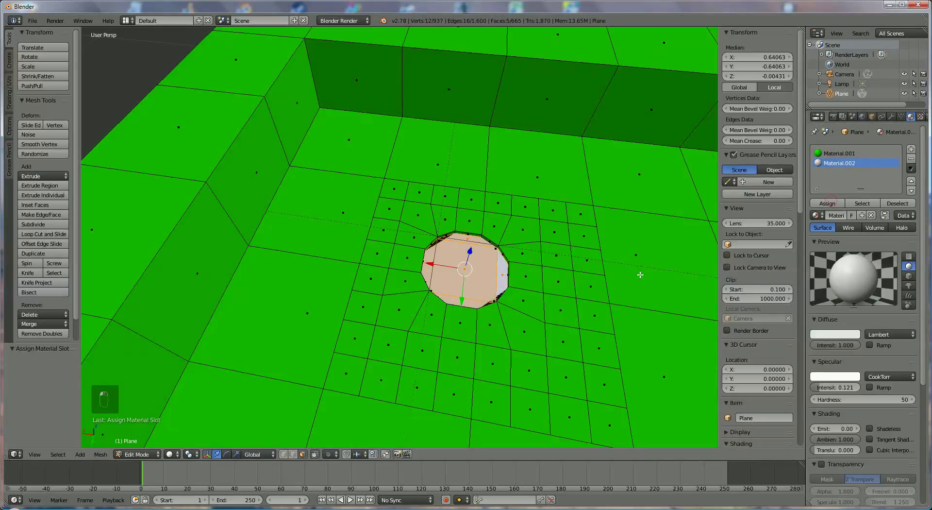
Select only the five floor faces of the front-left (-X, -Y) round recess and assign the white Material.002 to them
{"action": "middle_click_drag", "start_coordinate": [645, 261], "coordinate": [328, 259]}
{"action": "right_click", "coordinate": [545, 306]}
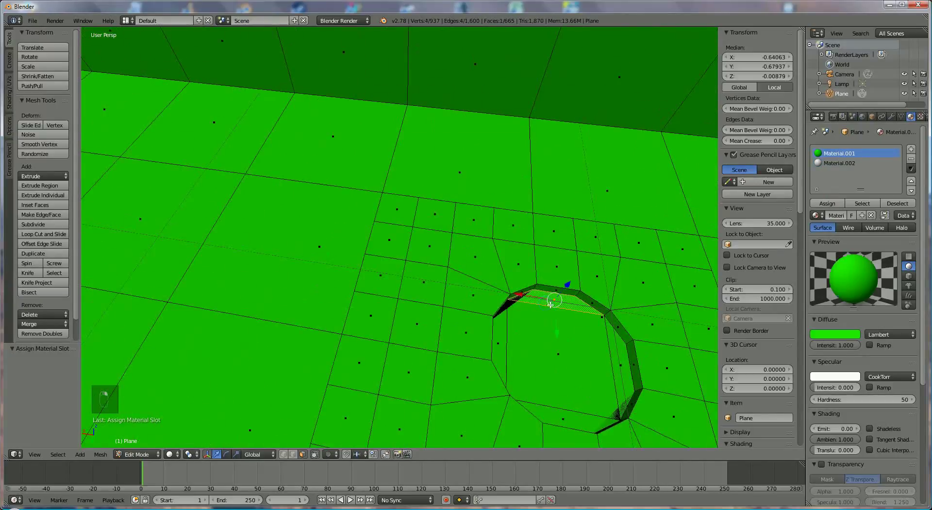
{"action": "right_click", "coordinate": [557, 343], "text": "shift"}
{"action": "right_click", "coordinate": [507, 329], "text": "shift"}
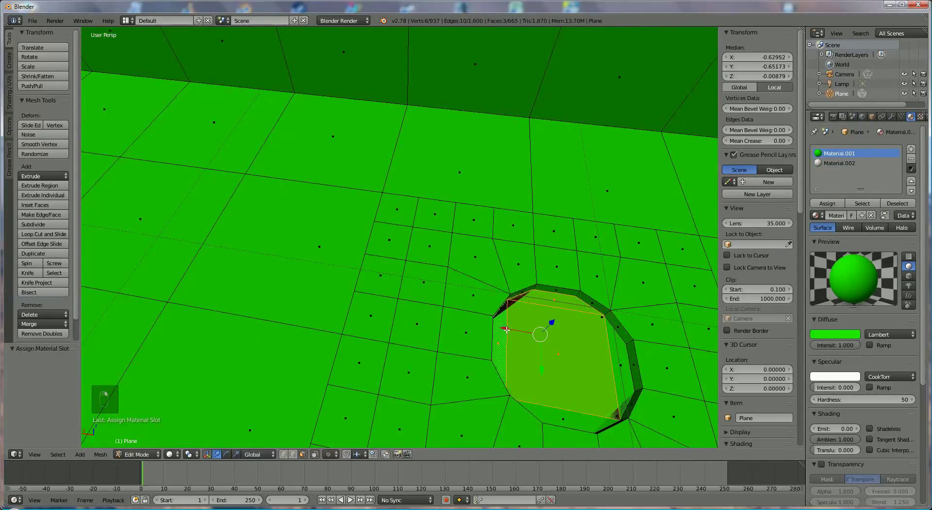
{"action": "right_click", "coordinate": [573, 412], "text": "shift"}
{"action": "right_click", "coordinate": [624, 365], "text": "shift"}
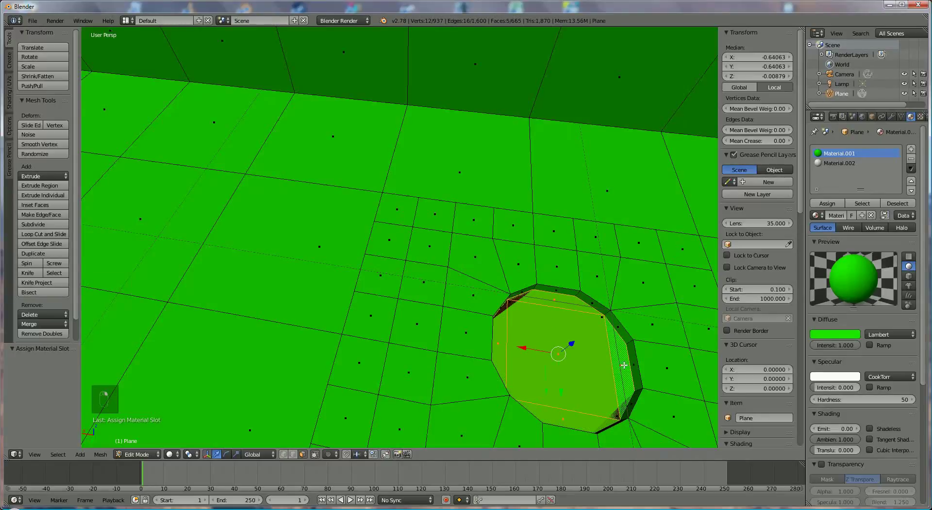
{"action": "left_click", "coordinate": [840, 163]}
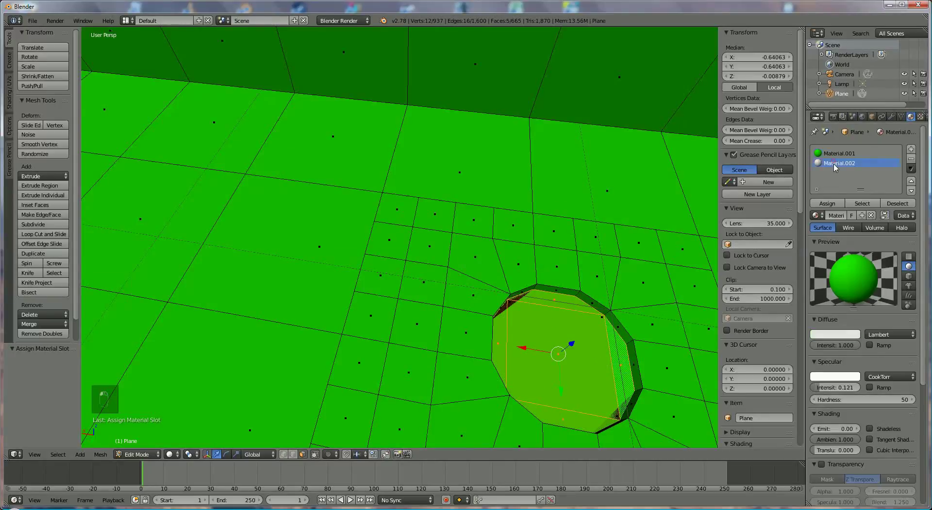
{"action": "left_click", "coordinate": [828, 204]}
Finish editing the base's mesh and return to Object Mode
{"action": "scroll", "coordinate": [542, 280], "scroll_direction": "down", "scroll_amount": 6}
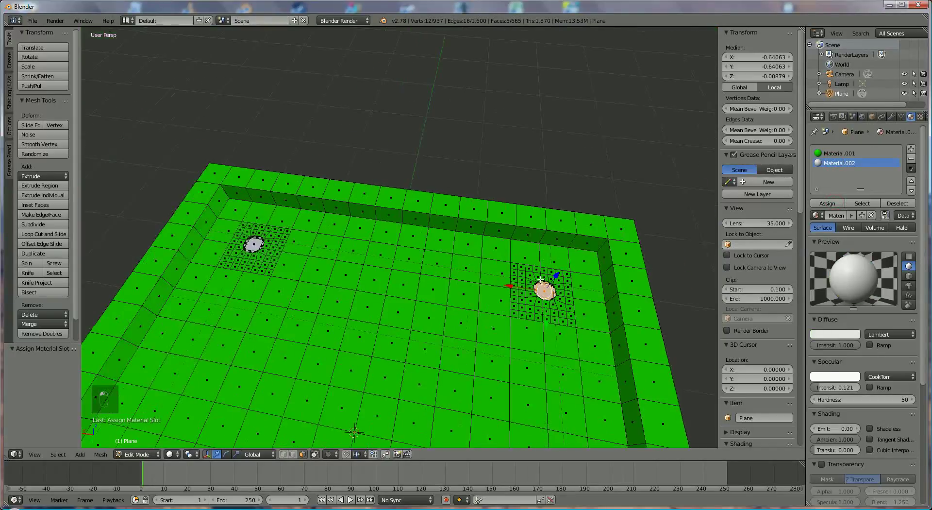
{"action": "scroll", "coordinate": [471, 310], "scroll_direction": "down", "scroll_amount": 5}
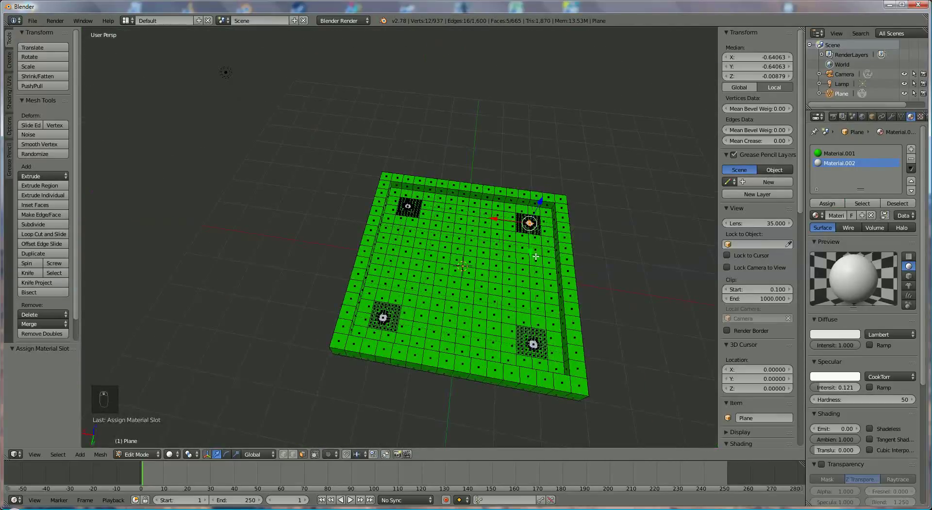
{"action": "middle_click_drag", "start_coordinate": [535, 257], "coordinate": [541, 217]}
{"action": "scroll", "coordinate": [552, 220], "scroll_direction": "up", "scroll_amount": 2}
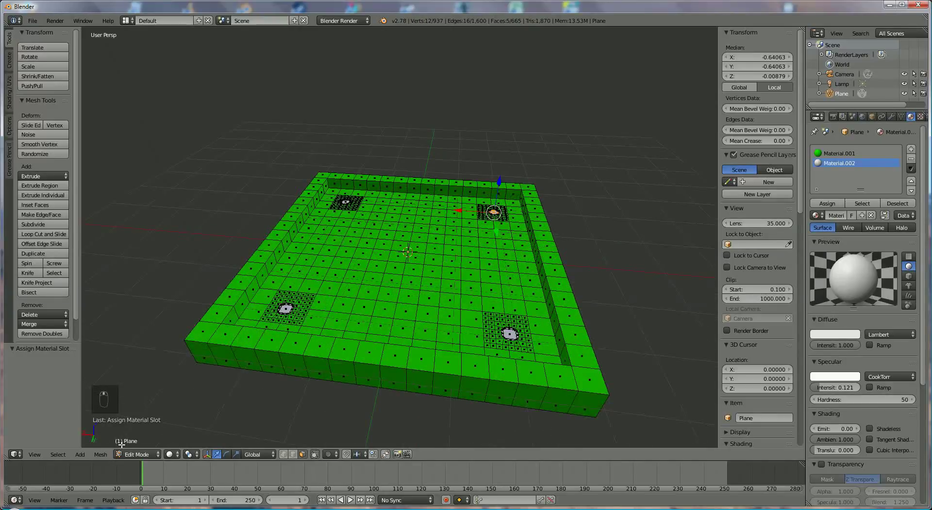
{"action": "left_click", "coordinate": [143, 454]}
{"action": "key", "text": "Tab"}
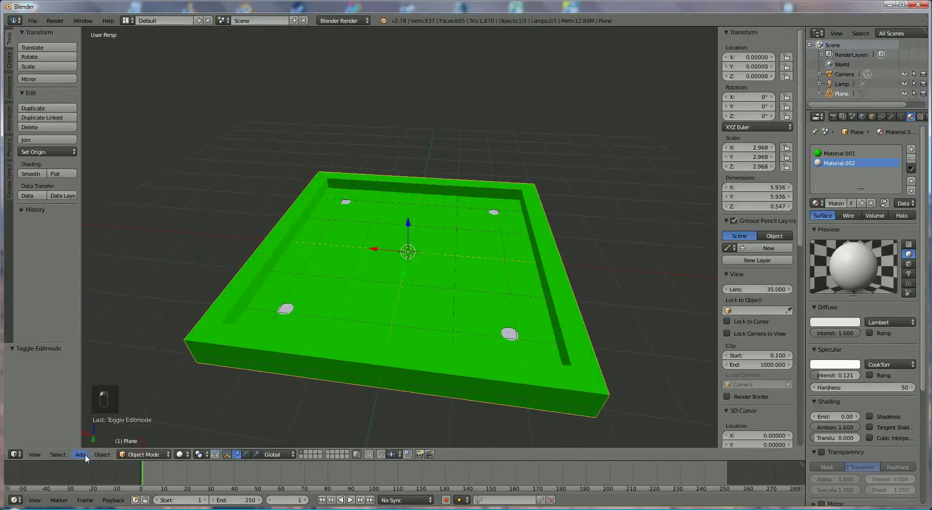
Add a UV sphere at the centre of the base and scale it uniformly to about 0.354
{"action": "left_click", "coordinate": [80, 454]}
{"action": "mouse_move", "coordinate": [100, 443]}
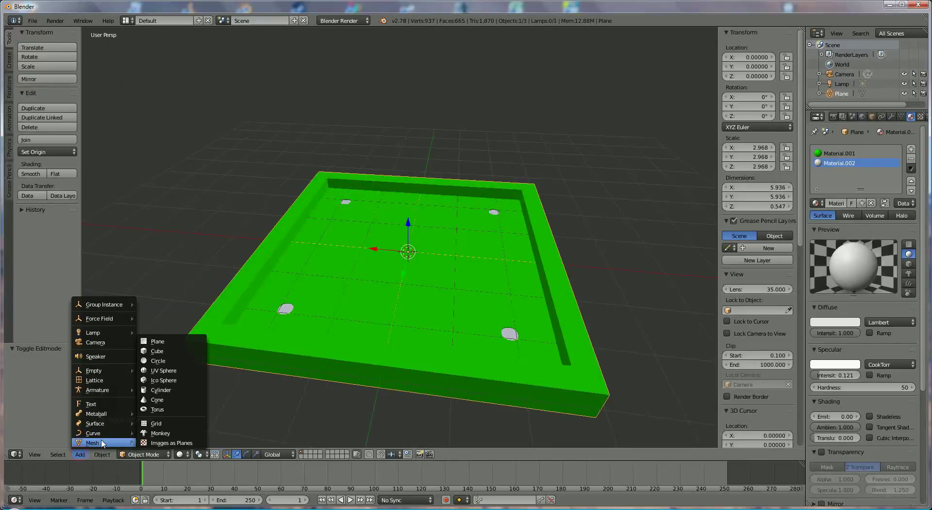
{"action": "left_click", "coordinate": [160, 371]}
{"action": "key", "text": "s"}
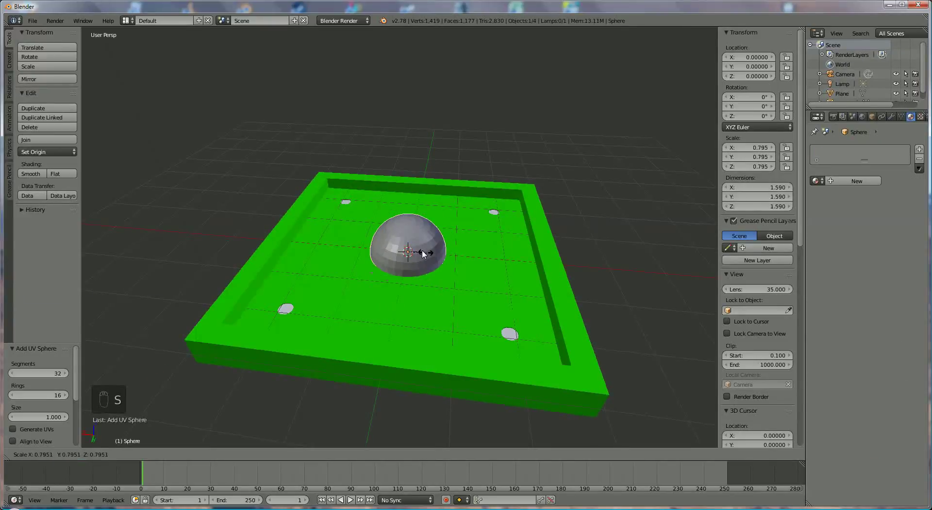
{"action": "left_click", "coordinate": [411, 240]}
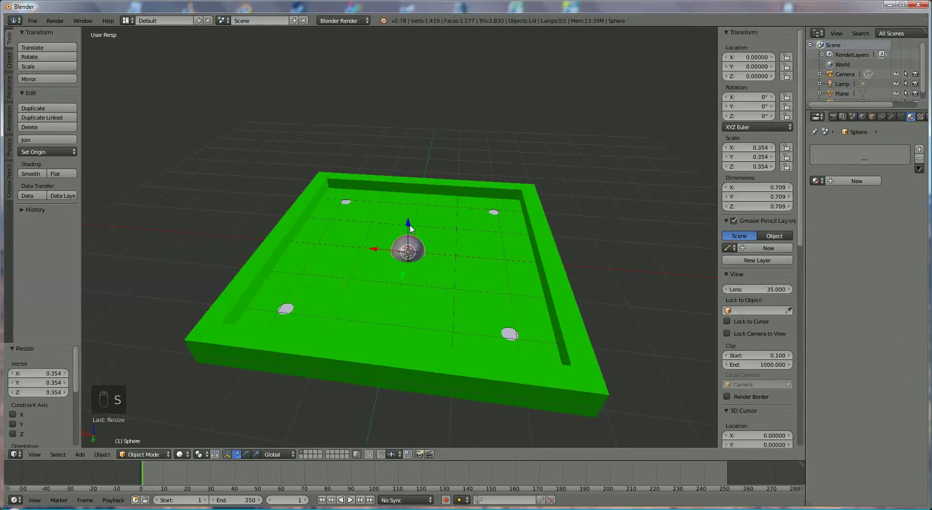
Raise the sphere about 0.732 along Z above the base and shrink it to a uniform scale of about 0.157
{"action": "key", "text": "g"}
{"action": "key", "text": "z"}
{"action": "left_click", "coordinate": [430, 221]}
{"action": "key", "text": "s"}
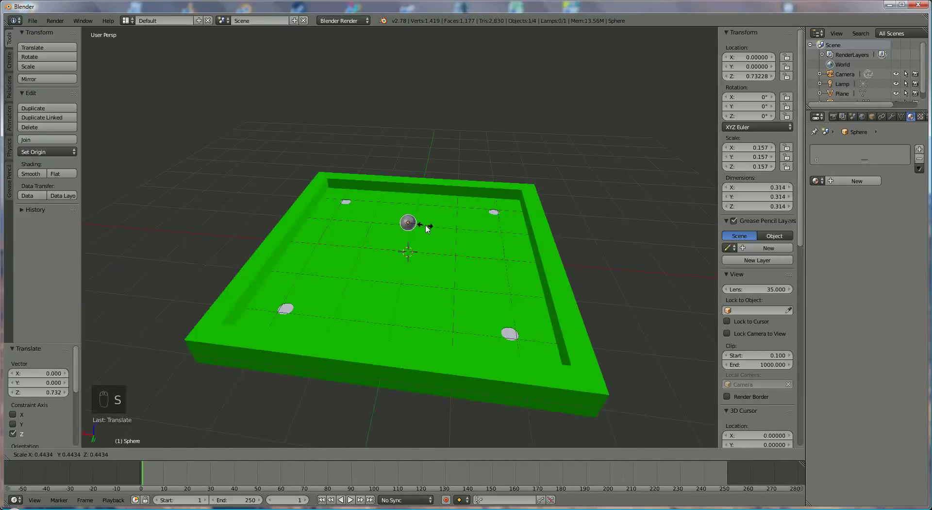
{"action": "left_click", "coordinate": [426, 228]}
{"action": "middle_click_drag", "start_coordinate": [428, 230], "coordinate": [439, 279]}
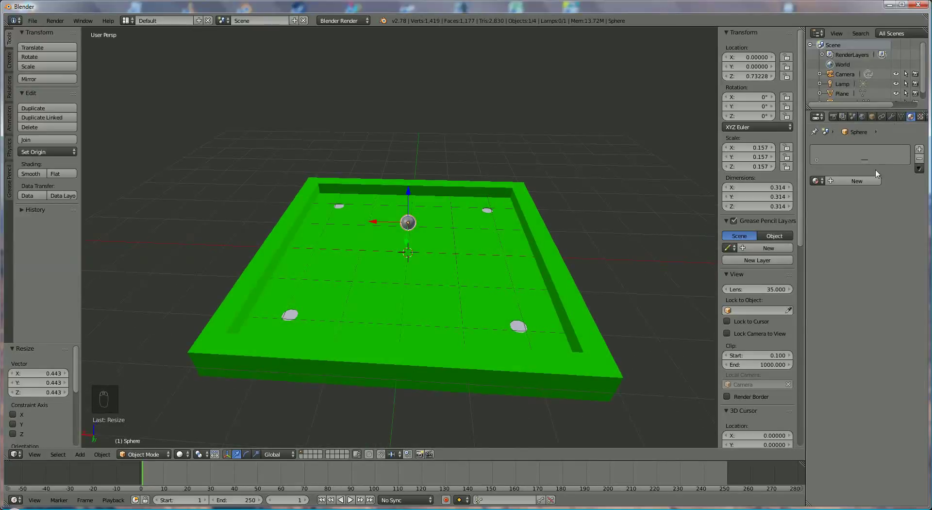
Give the sphere a new material named red, with a red diffuse colour and diffuse intensity 1
{"action": "left_click", "coordinate": [860, 181]}
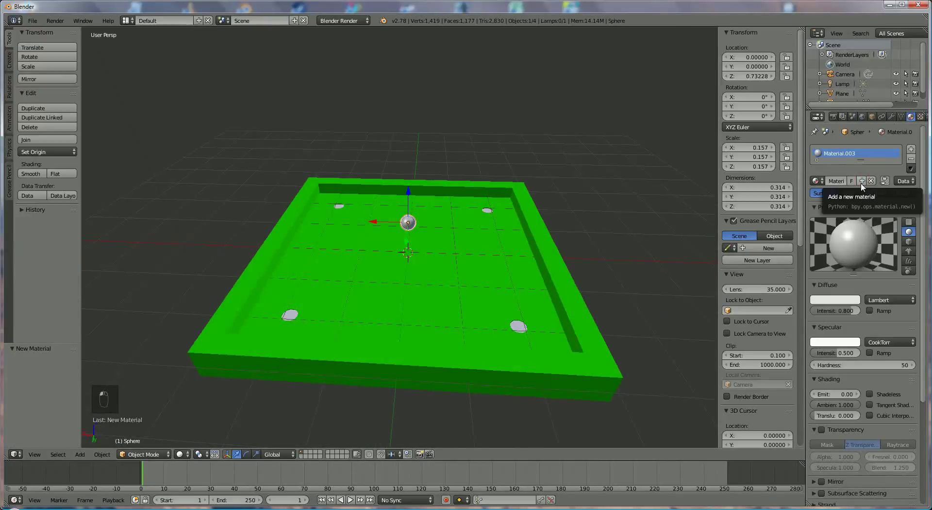
{"action": "left_click", "coordinate": [838, 181]}
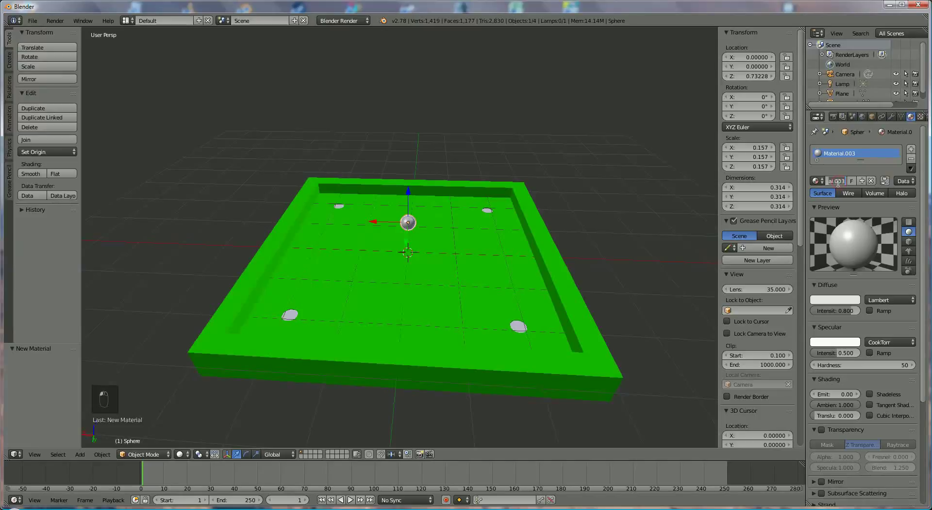
{"action": "type", "text": "red"}
{"action": "key", "text": "Return"}
{"action": "left_click", "coordinate": [850, 299]}
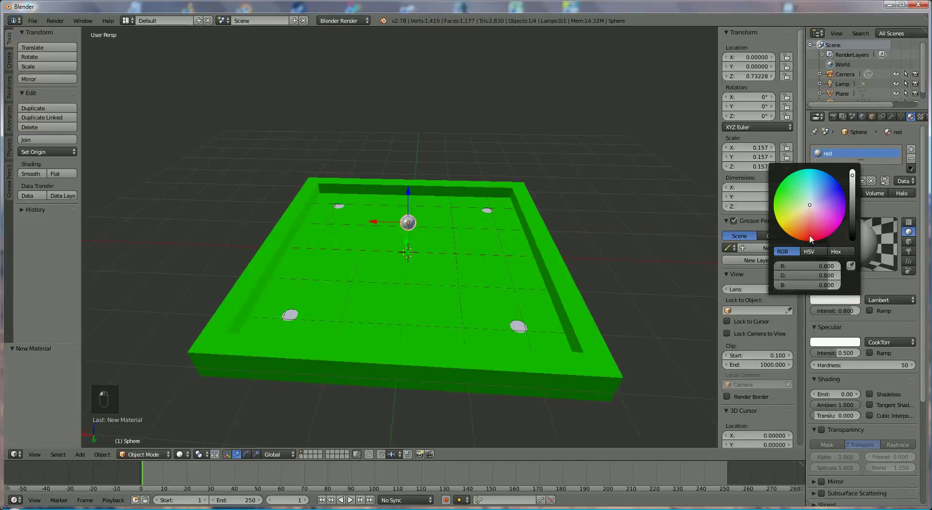
{"action": "left_click", "coordinate": [810, 238]}
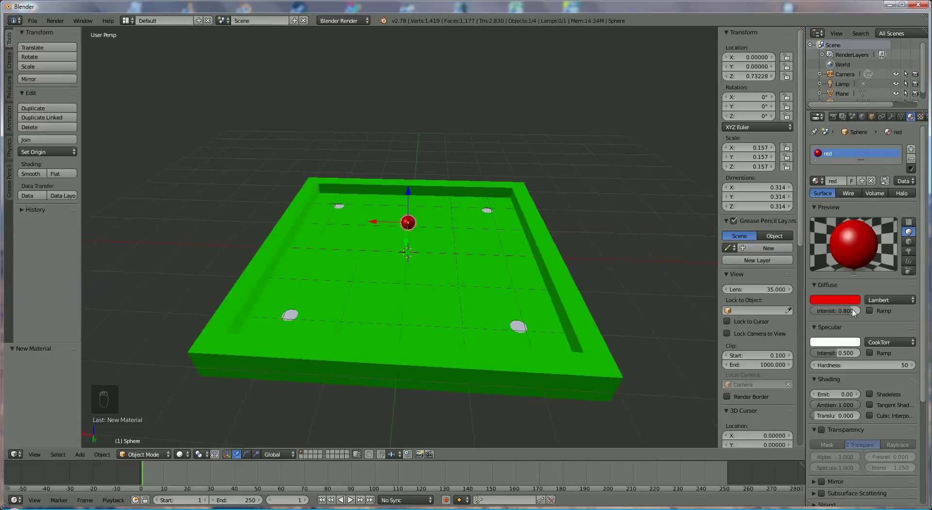
{"action": "left_click_drag", "start_coordinate": [853, 309], "coordinate": [879, 310]}
Turn off both the Receive and Cast shadow options of the sphere's red material
{"action": "scroll", "coordinate": [920, 390], "scroll_direction": "down", "scroll_amount": 5}
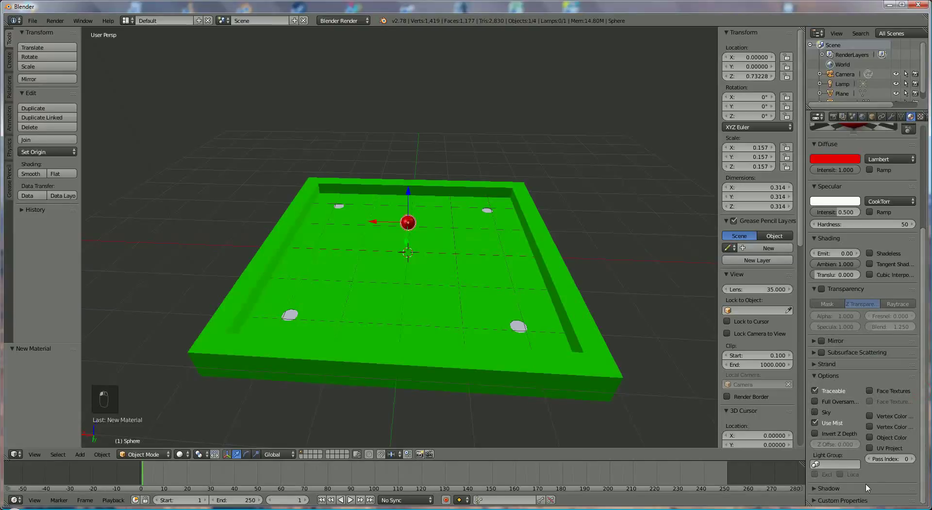
{"action": "left_click", "coordinate": [820, 489]}
{"action": "left_click", "coordinate": [815, 503]}
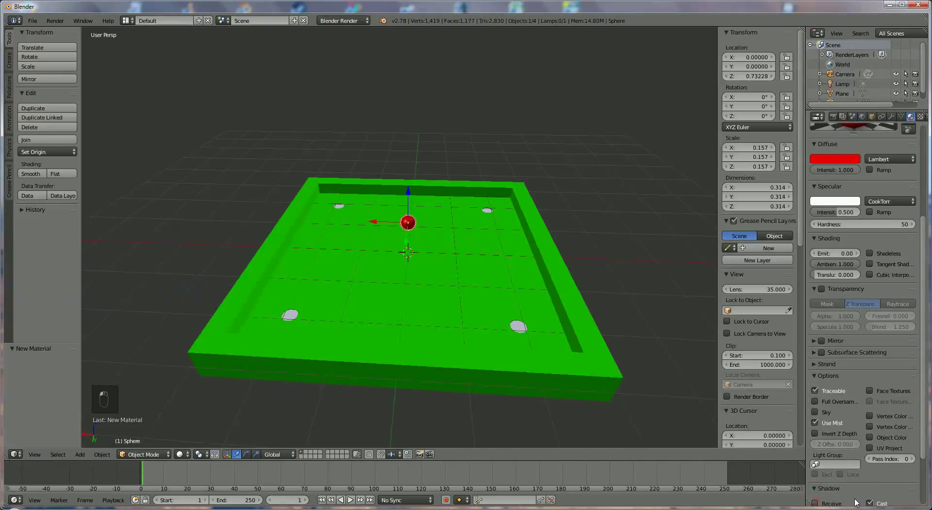
{"action": "left_click", "coordinate": [870, 503]}
Rename the sphere object as ball1
{"action": "right_click", "coordinate": [470, 240]}
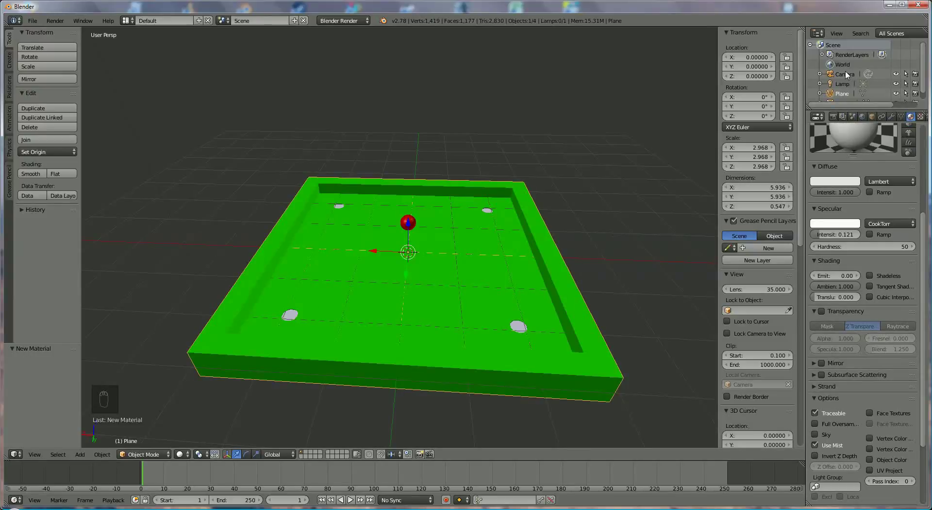
{"action": "scroll", "coordinate": [922, 95], "scroll_direction": "down", "scroll_amount": 1}
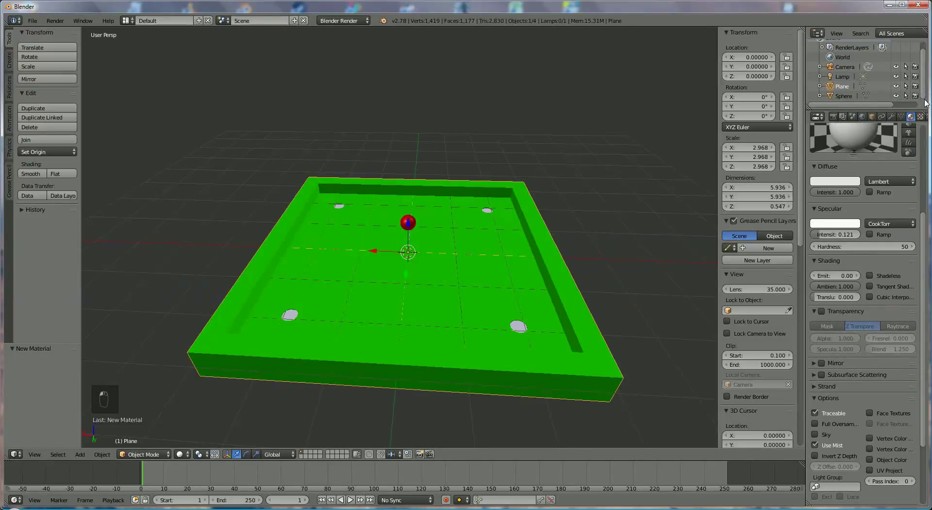
{"action": "double_click", "coordinate": [847, 97]}
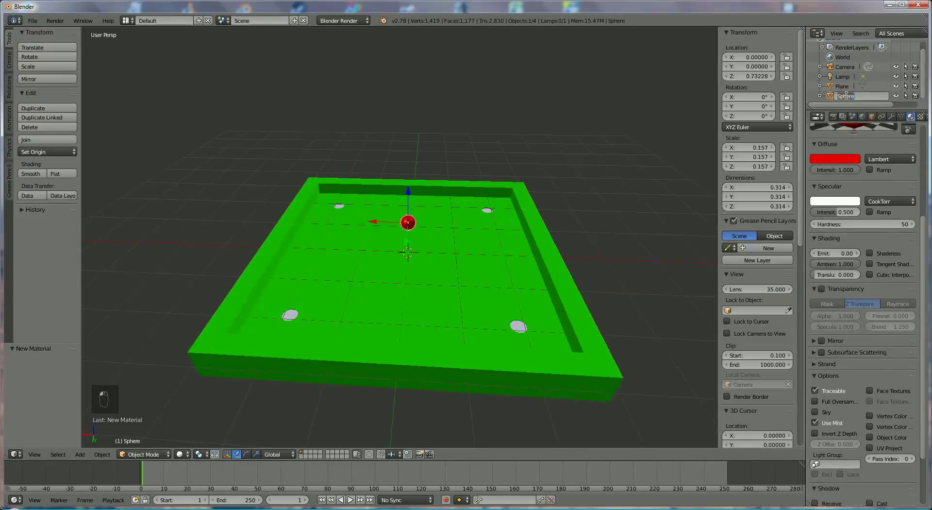
{"action": "type", "text": "ball1"}
{"action": "key", "text": "Return"}
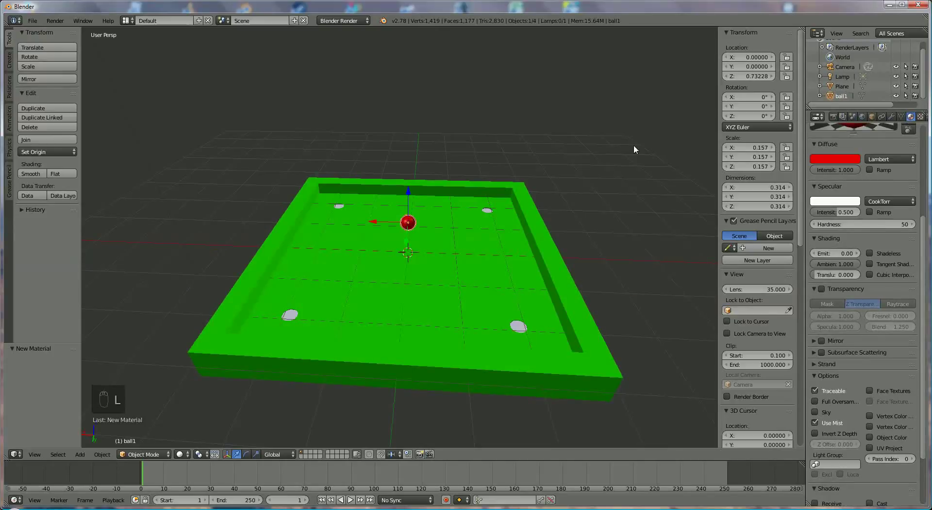
{"action": "left_click", "coordinate": [83, 455]}
{"action": "mouse_move", "coordinate": [92, 442]}
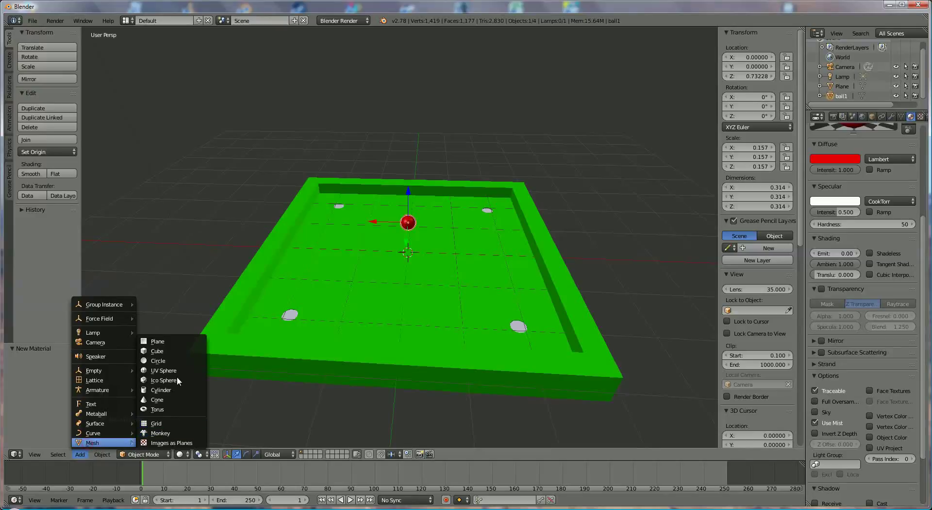
{"action": "right_click", "coordinate": [413, 224]}
{"action": "right_click", "coordinate": [413, 223]}
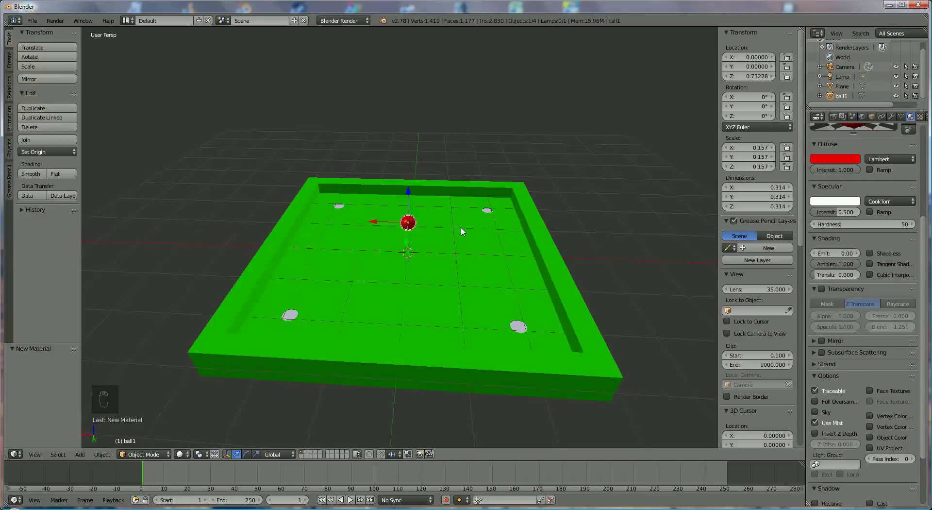
Duplicate the red ball to about X -1.25, Y -0.15, Z 0.81 and add a new material named blue to the copy
{"action": "key", "text": "shift+d"}
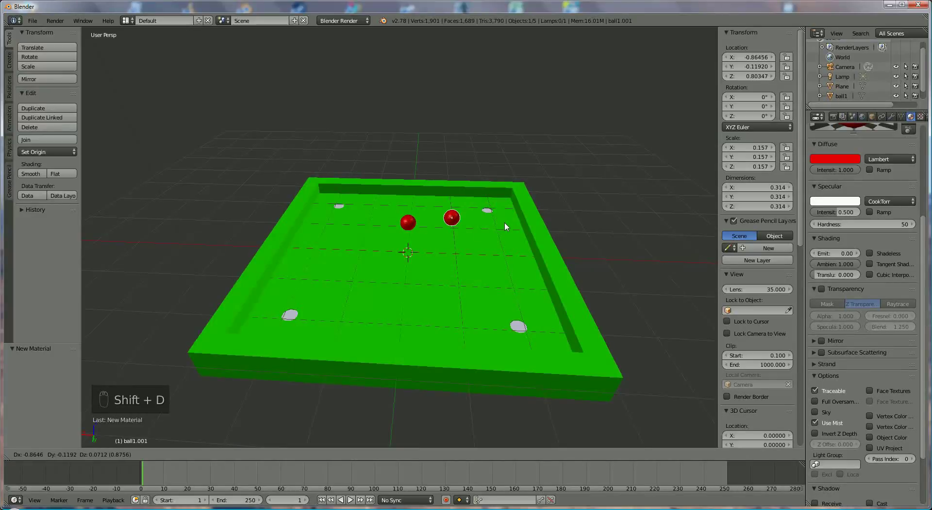
{"action": "left_click", "coordinate": [523, 221]}
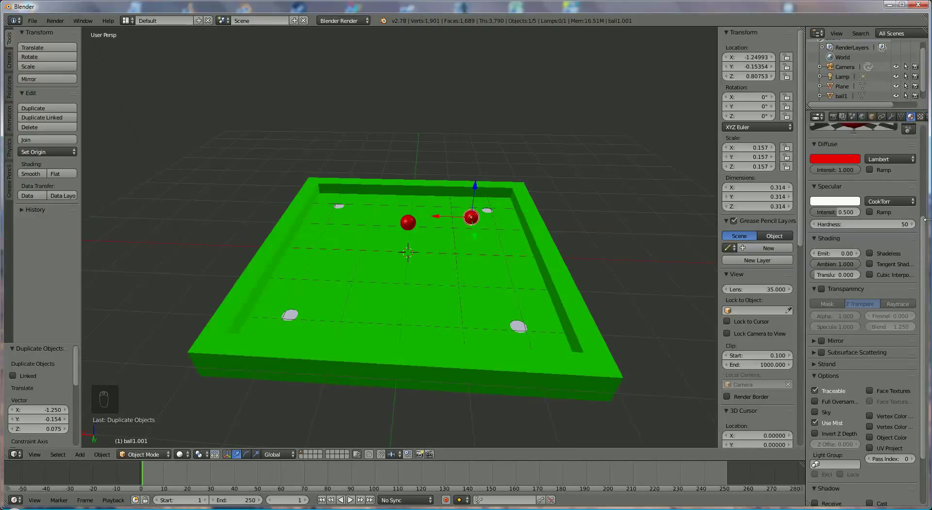
{"action": "left_click_drag", "start_coordinate": [925, 228], "coordinate": [926, 130]}
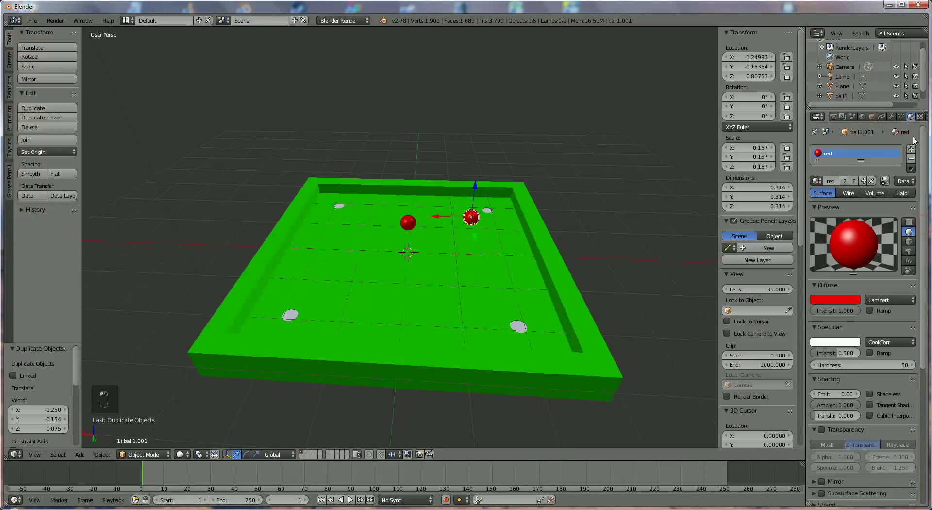
{"action": "left_click", "coordinate": [919, 148]}
{"action": "left_click", "coordinate": [848, 202]}
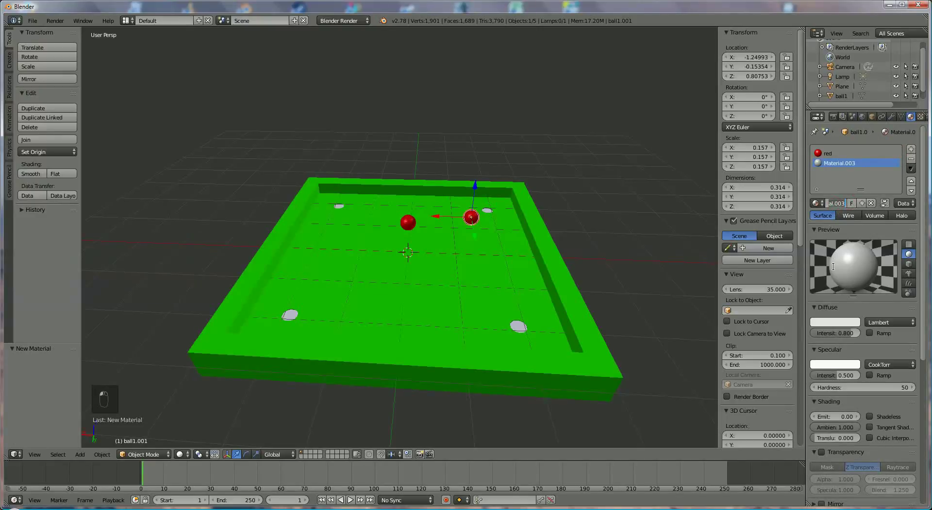
{"action": "type", "text": "blue"}
{"action": "key", "text": "Return"}
Give the blue material a blue diffuse colour with intensity 1 and remove the red material slot from the copied ball
{"action": "left_click", "coordinate": [841, 323]}
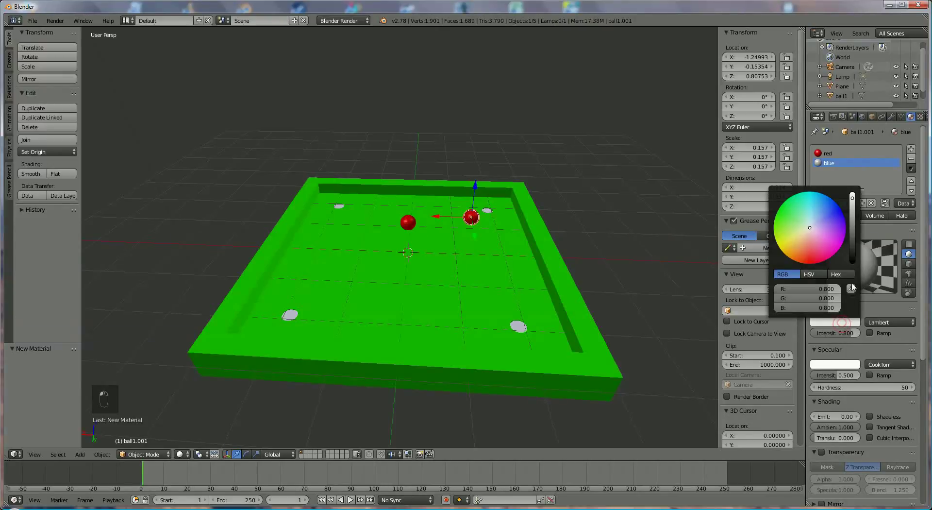
{"action": "left_click", "coordinate": [825, 197]}
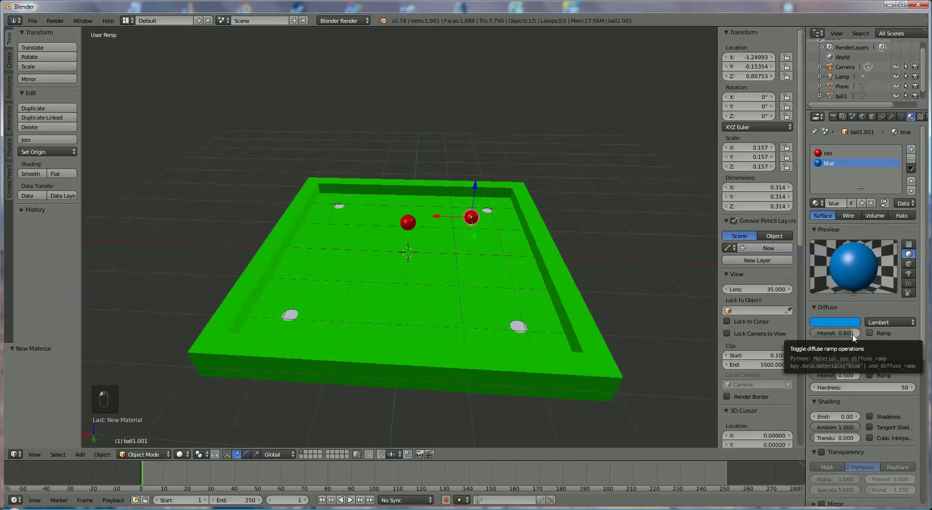
{"action": "left_click_drag", "start_coordinate": [854, 334], "coordinate": [870, 334]}
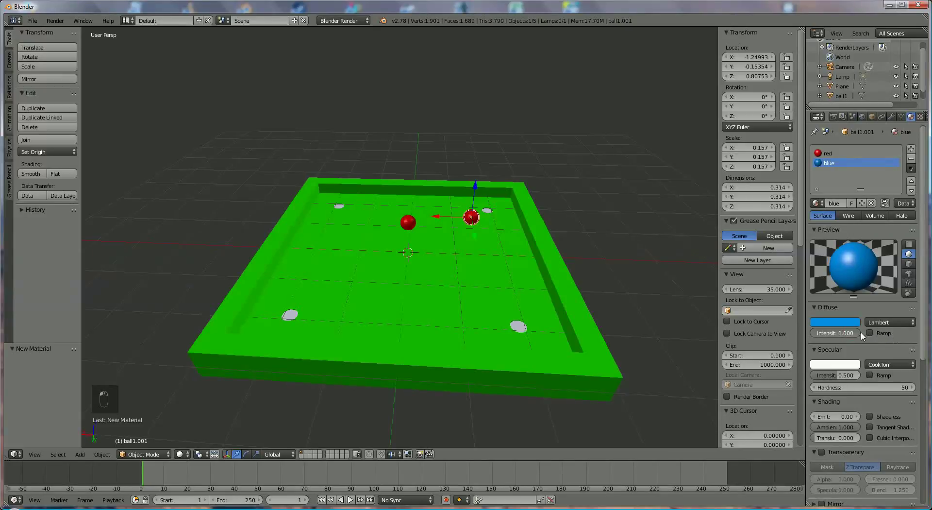
{"action": "left_click", "coordinate": [831, 154]}
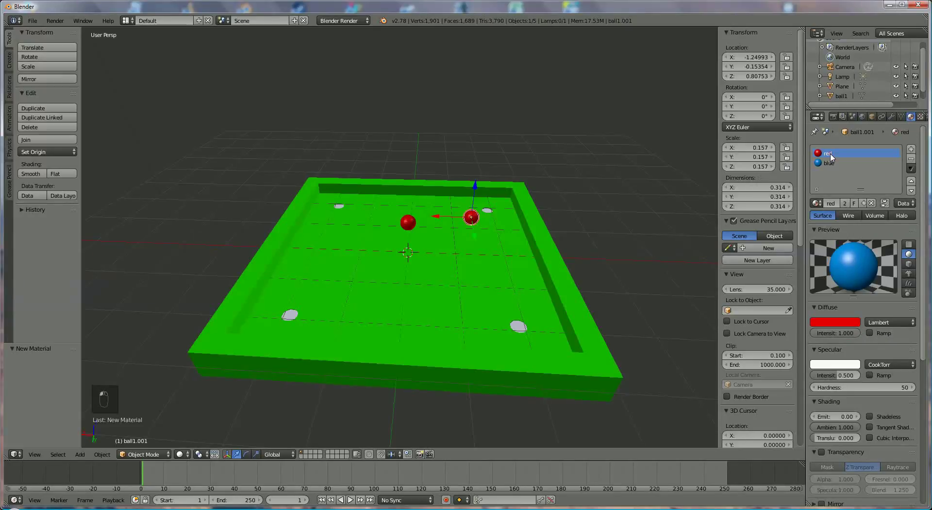
{"action": "left_click", "coordinate": [912, 160]}
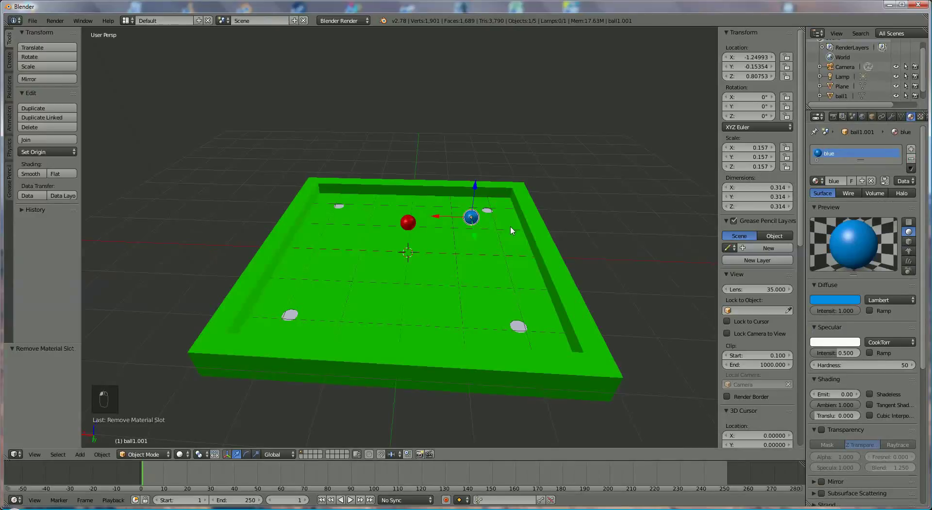
Duplicate the blue ball and position the copy at about X -1.07, Y 1.24, Z 0.34
{"action": "key", "text": "shift+d"}
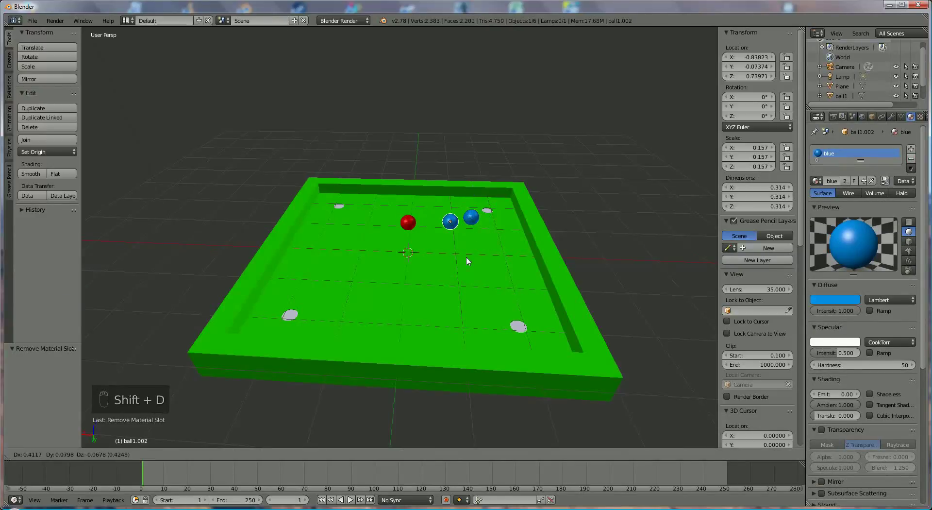
{"action": "left_click", "coordinate": [483, 268]}
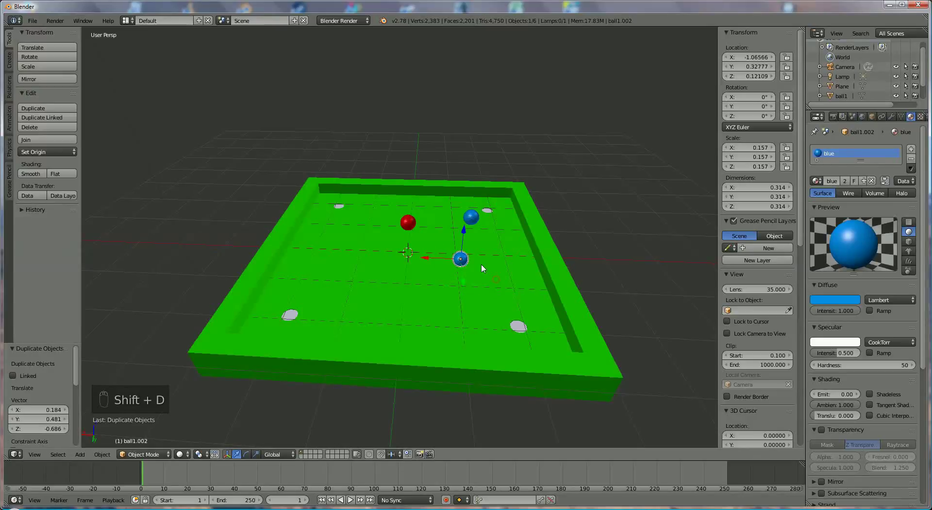
{"action": "left_click_drag", "start_coordinate": [464, 284], "coordinate": [466, 315]}
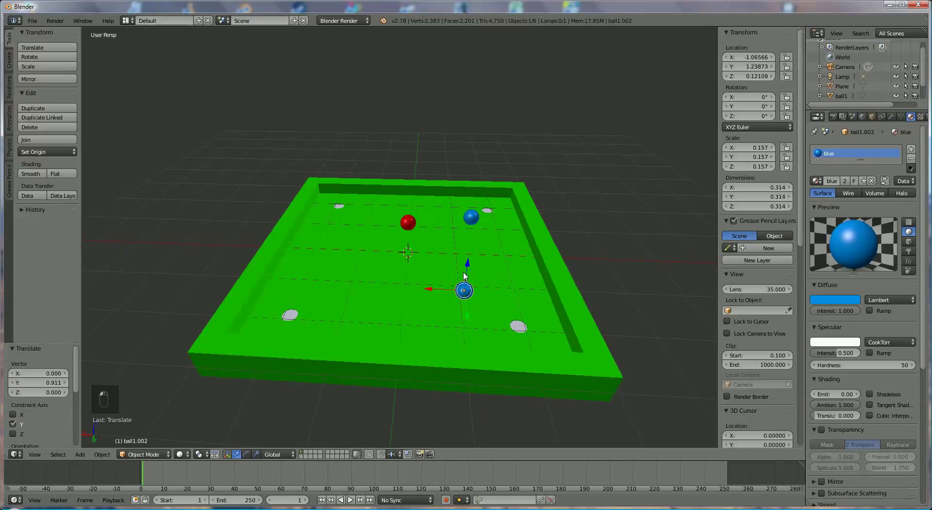
{"action": "left_click_drag", "start_coordinate": [469, 265], "coordinate": [469, 255]}
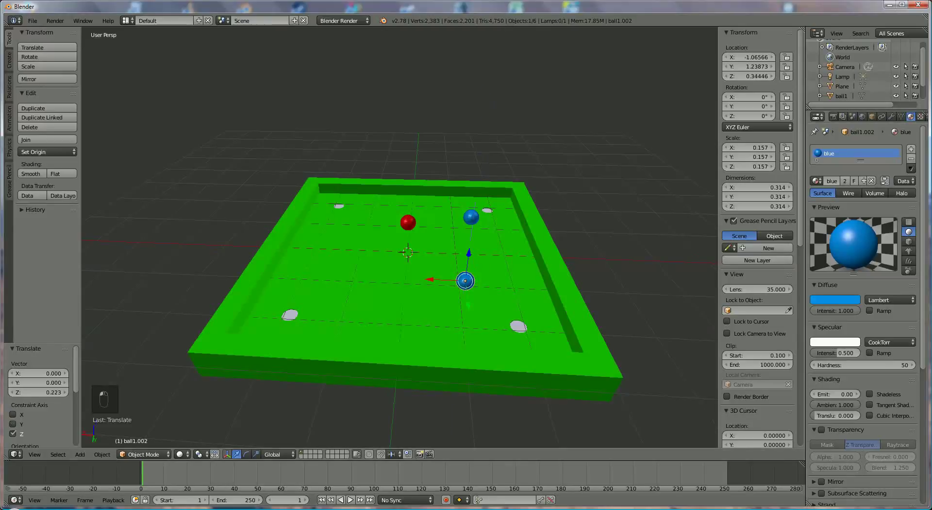
Add a new material to the third ball with a yellow diffuse colour of about R 0.800, G 0.757, B 0.002 and intensity 1
{"action": "left_click", "coordinate": [911, 149]}
{"action": "left_click", "coordinate": [863, 202]}
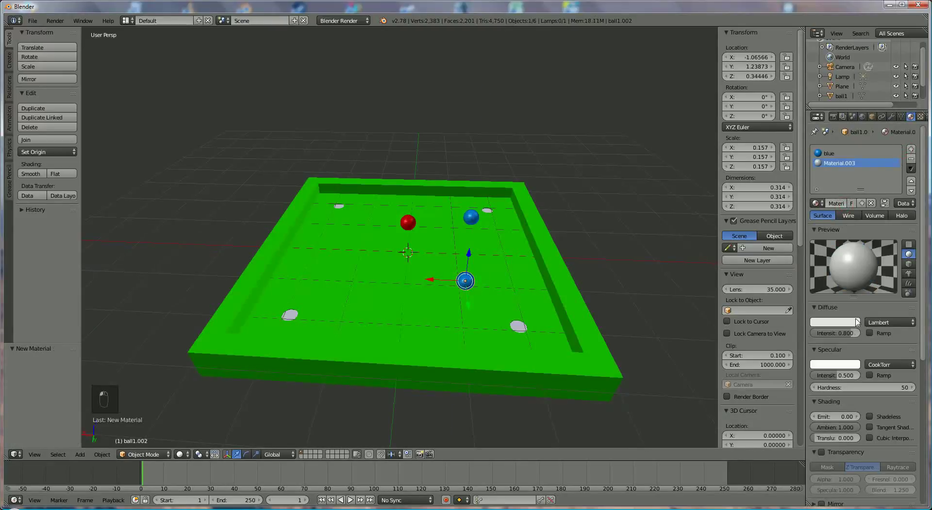
{"action": "left_click", "coordinate": [837, 322]}
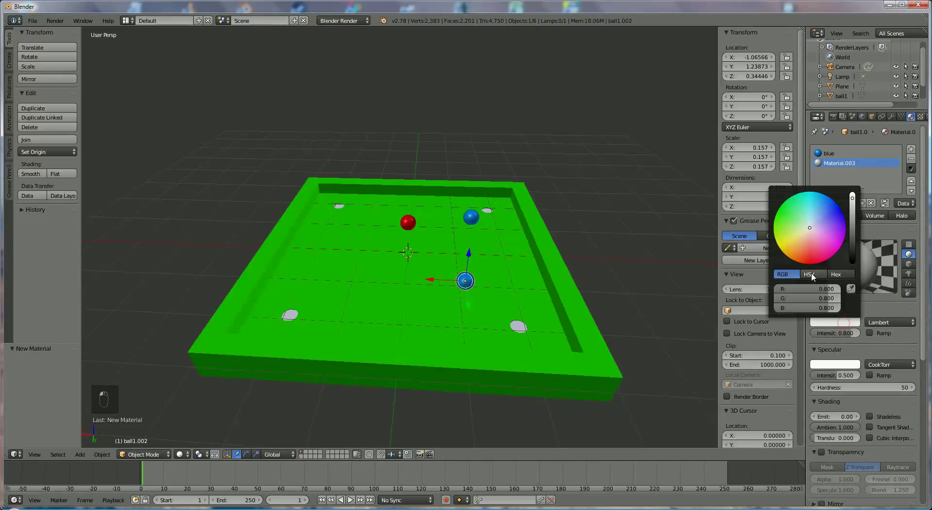
{"action": "left_click_drag", "start_coordinate": [788, 250], "coordinate": [779, 246]}
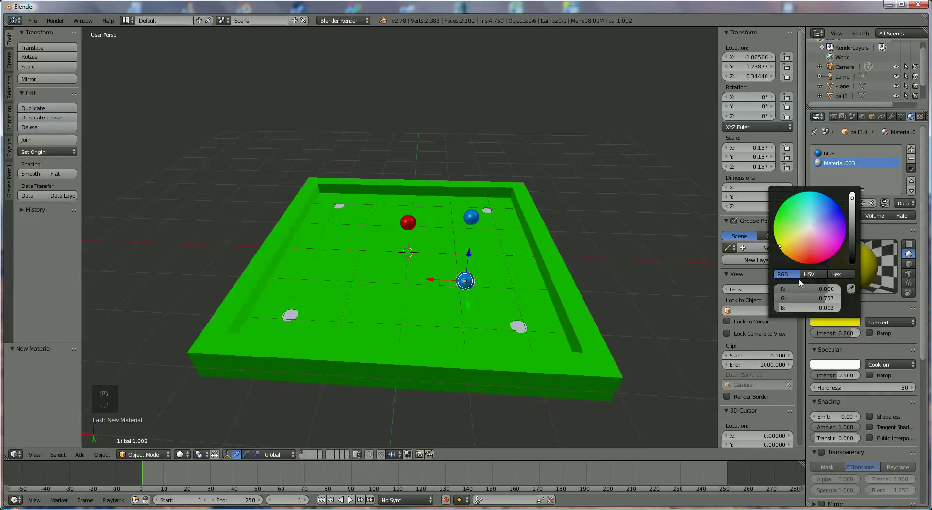
{"action": "left_click", "coordinate": [856, 333]}
{"action": "left_click", "coordinate": [856, 333]}
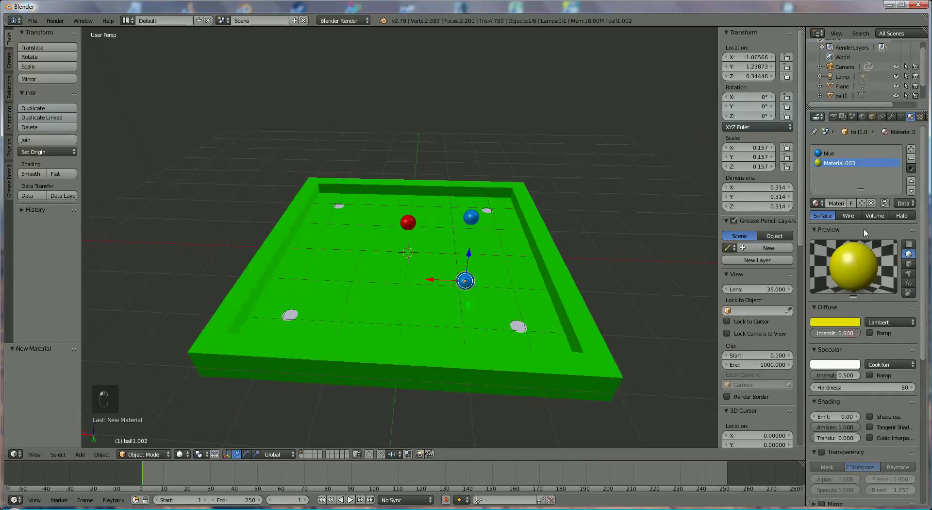
Name the third ball's new material yellow and remove its blue material slot
{"action": "left_click", "coordinate": [841, 207]}
{"action": "type", "text": "yellow"}
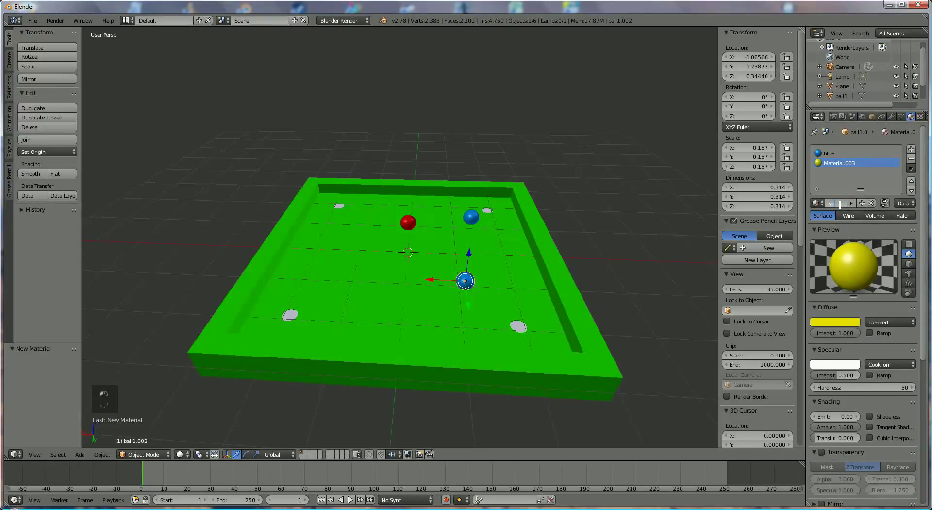
{"action": "key", "text": "Return"}
{"action": "left_click", "coordinate": [832, 155]}
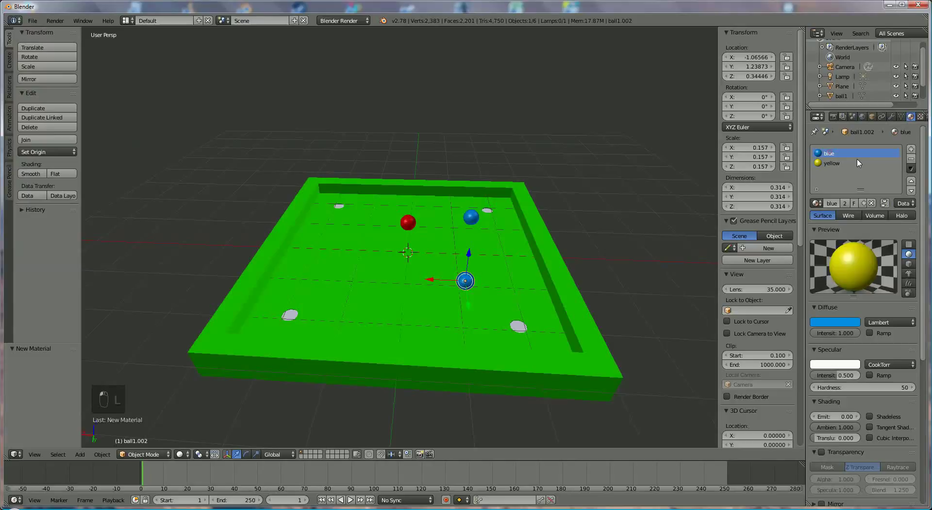
{"action": "left_click", "coordinate": [911, 159]}
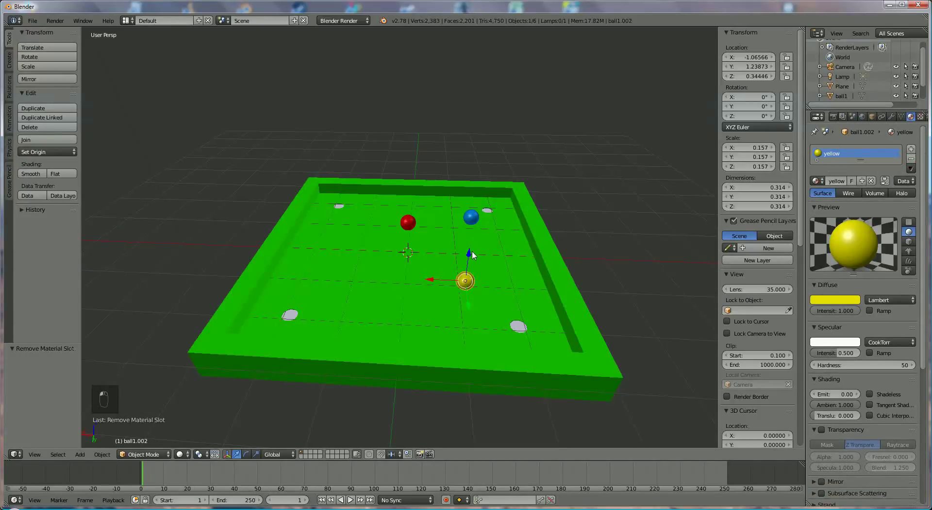
Duplicate the yellow ball to about X 0.40, Y 1.28, Z 0.46 and change the shared yellow material's diffuse colour to magenta
{"action": "key", "text": "shift+d"}
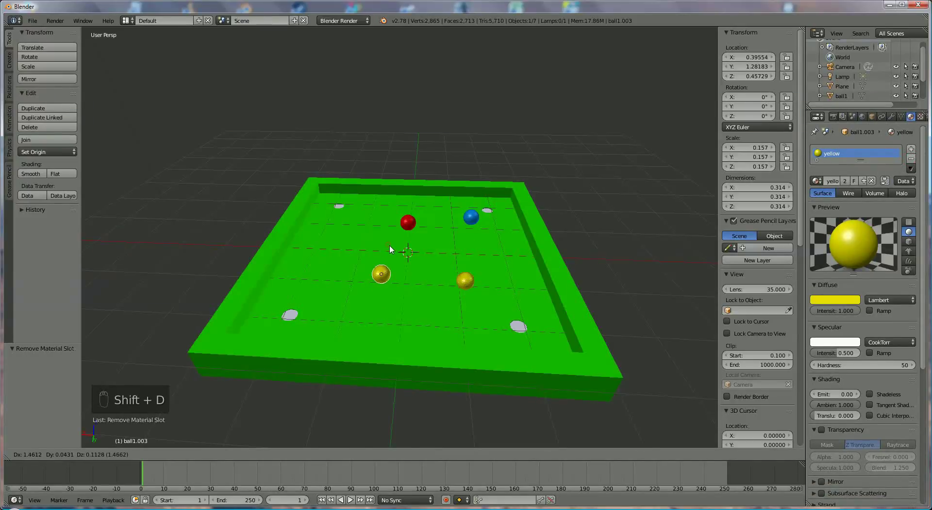
{"action": "left_click", "coordinate": [390, 249]}
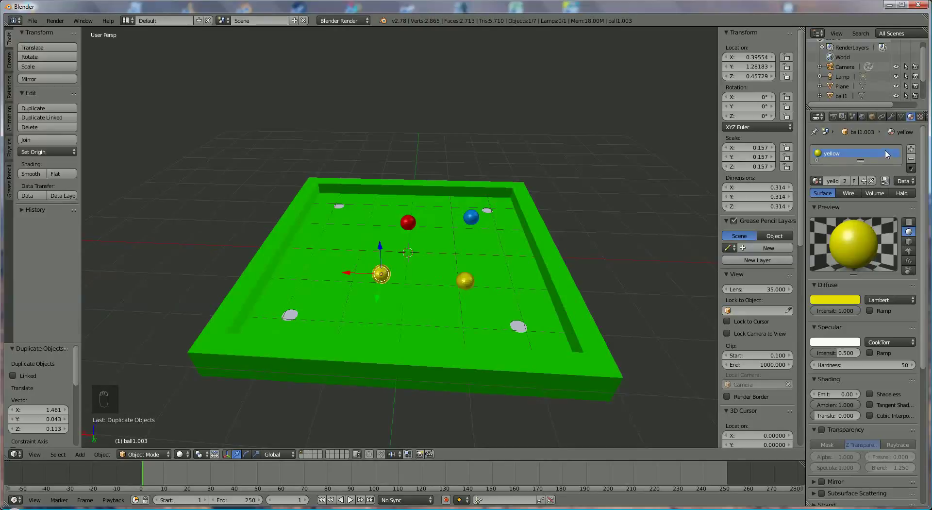
{"action": "left_click", "coordinate": [843, 299]}
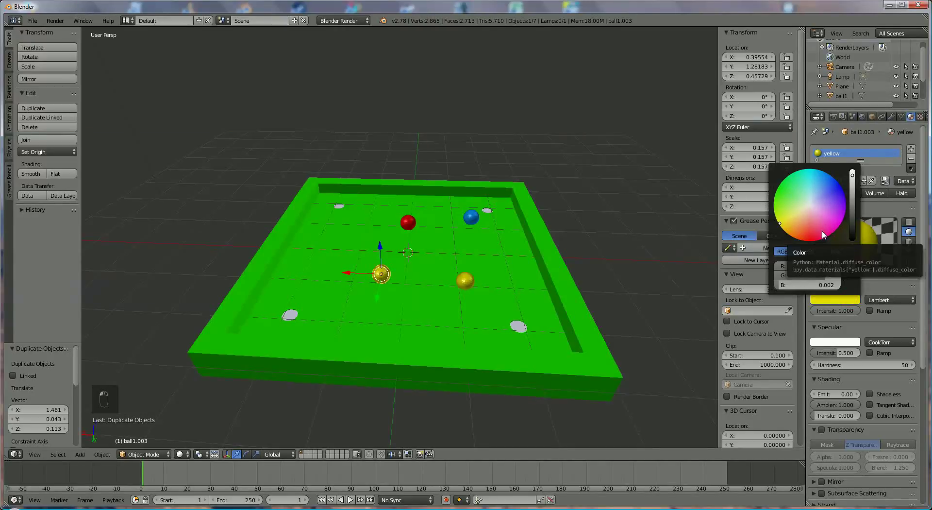
{"action": "left_click", "coordinate": [836, 226]}
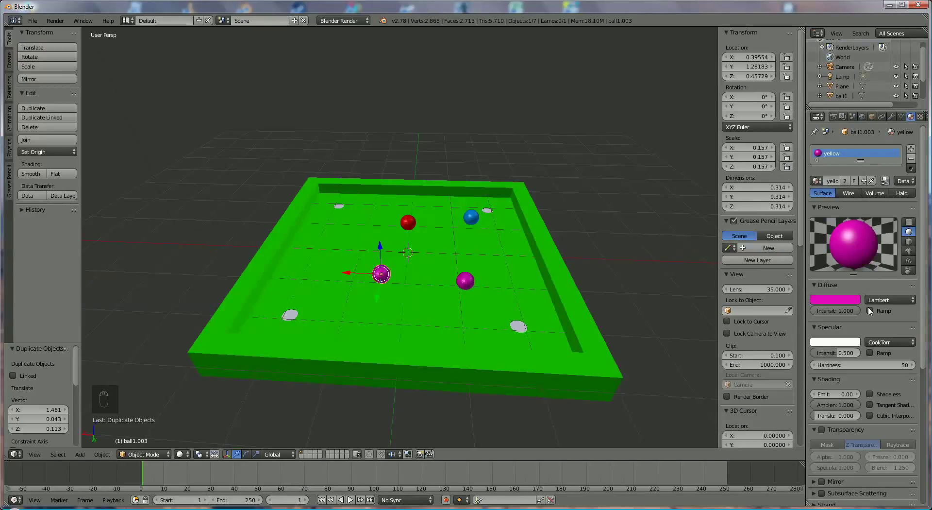
{"action": "left_click", "coordinate": [831, 180]}
Add a second material slot to the fourth ball with a new material named yellow
{"action": "left_click", "coordinate": [912, 150]}
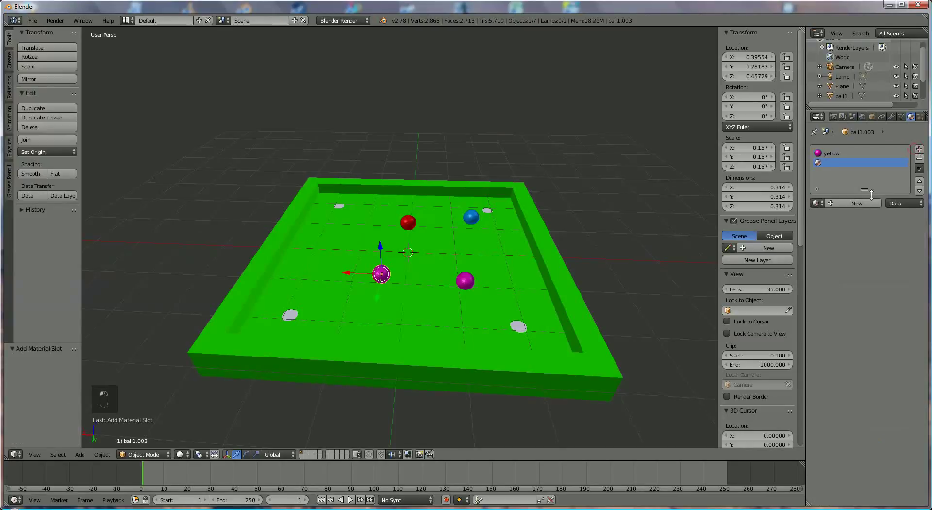
{"action": "left_click", "coordinate": [858, 204]}
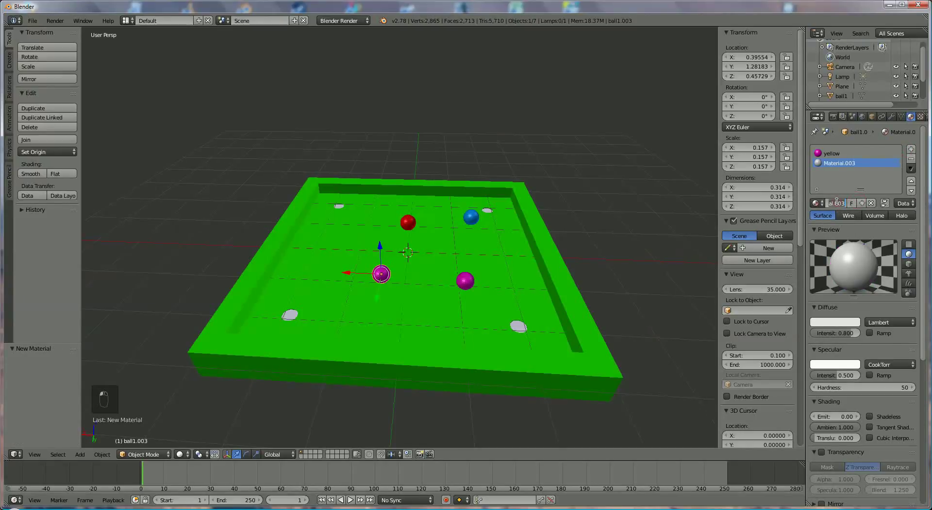
{"action": "type", "text": "yellow"}
{"action": "key", "text": "Return"}
Give the fourth ball's new material a yellow diffuse colour with intensity 1 and remove its magenta material slot
{"action": "left_click", "coordinate": [843, 322]}
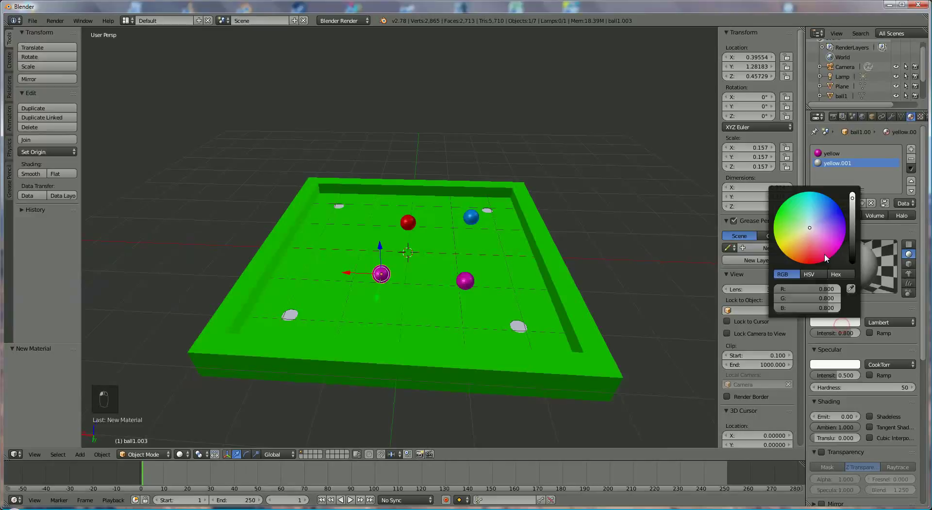
{"action": "left_click", "coordinate": [787, 249]}
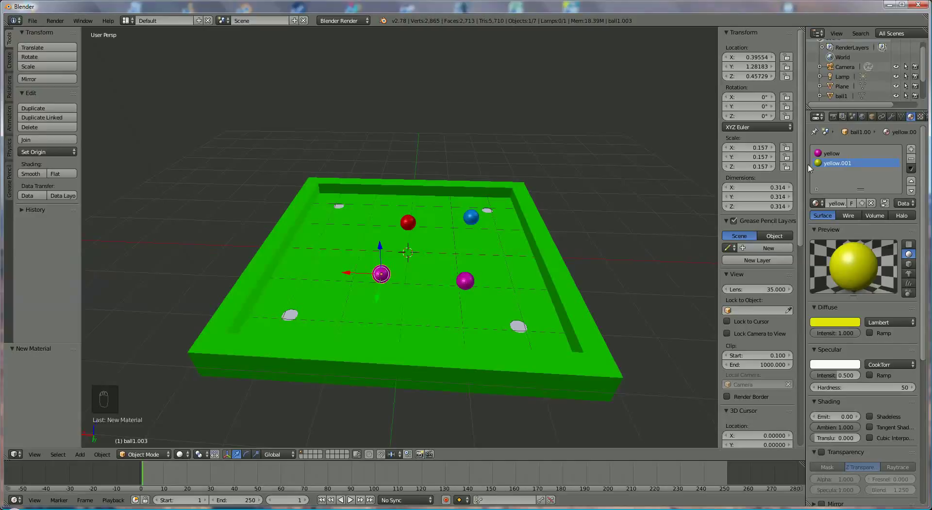
{"action": "left_click", "coordinate": [833, 153]}
{"action": "left_click", "coordinate": [912, 161]}
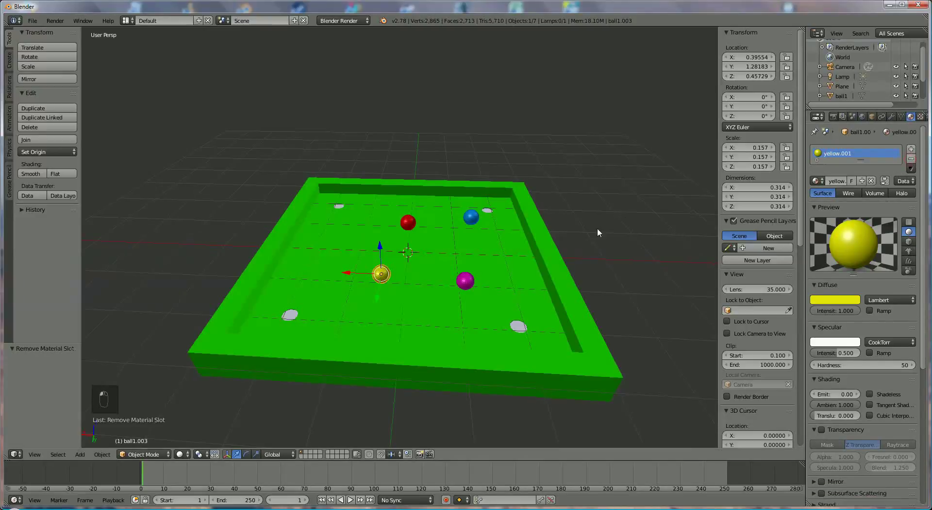
Rename the magenta ball's material as purple
{"action": "left_click", "coordinate": [464, 277]}
{"action": "right_click", "coordinate": [464, 280]}
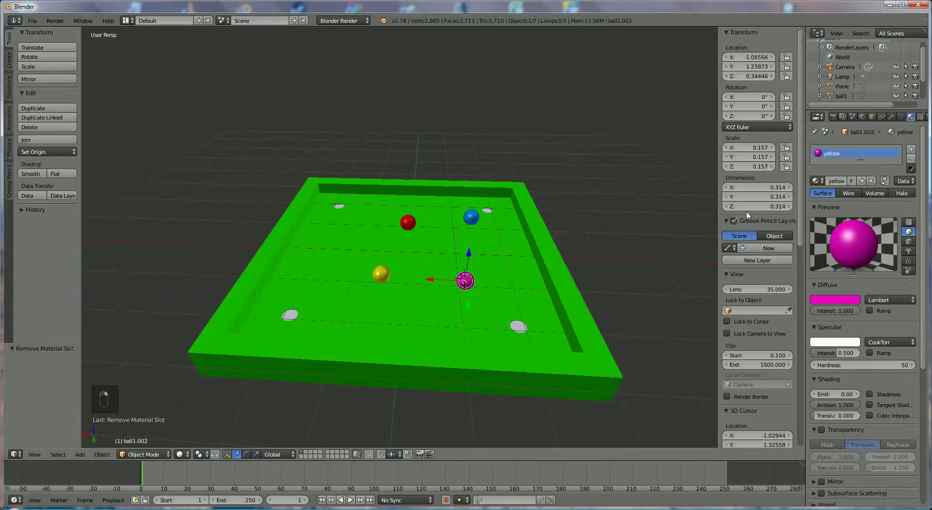
{"action": "left_click", "coordinate": [836, 180]}
{"action": "type", "text": "pu"}
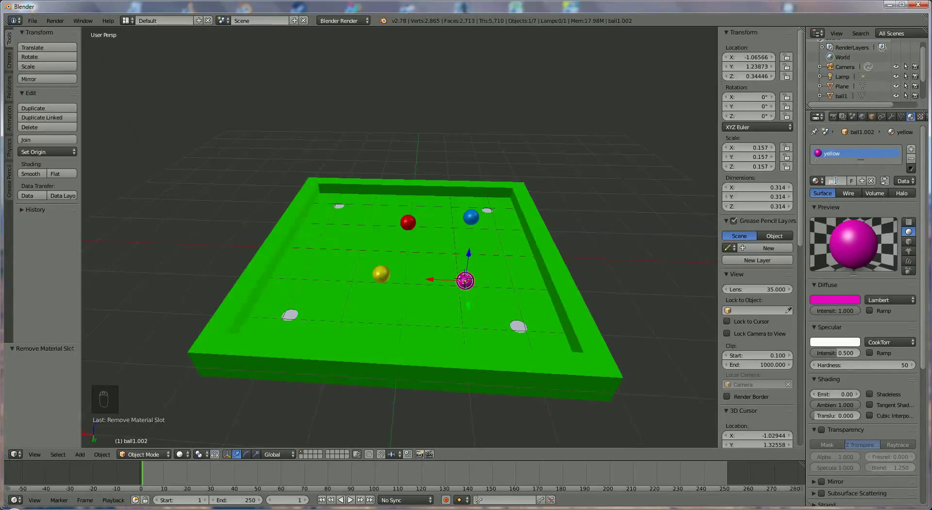
{"action": "type", "text": "rple"}
{"action": "key", "text": "Return"}
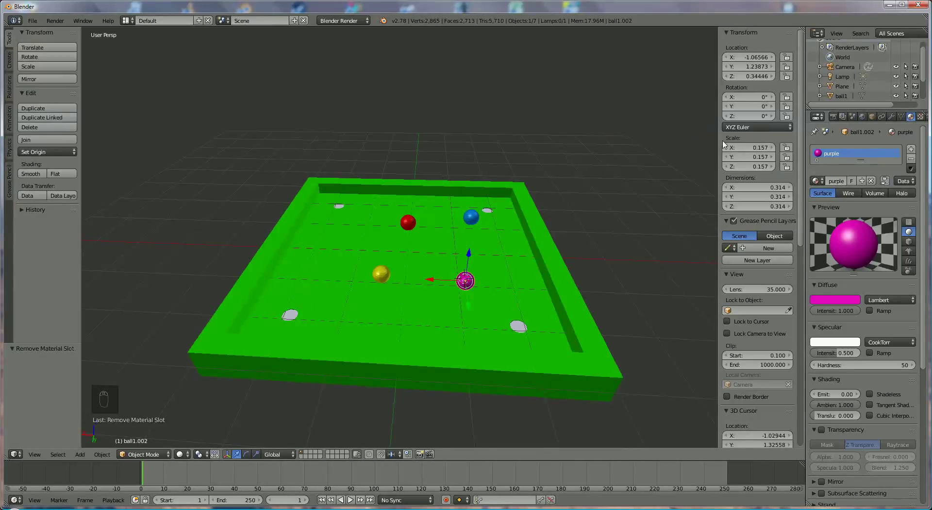
Widen the properties editor and switch the render engine to Blender Game
{"action": "left_click_drag", "start_coordinate": [805, 170], "coordinate": [785, 173]}
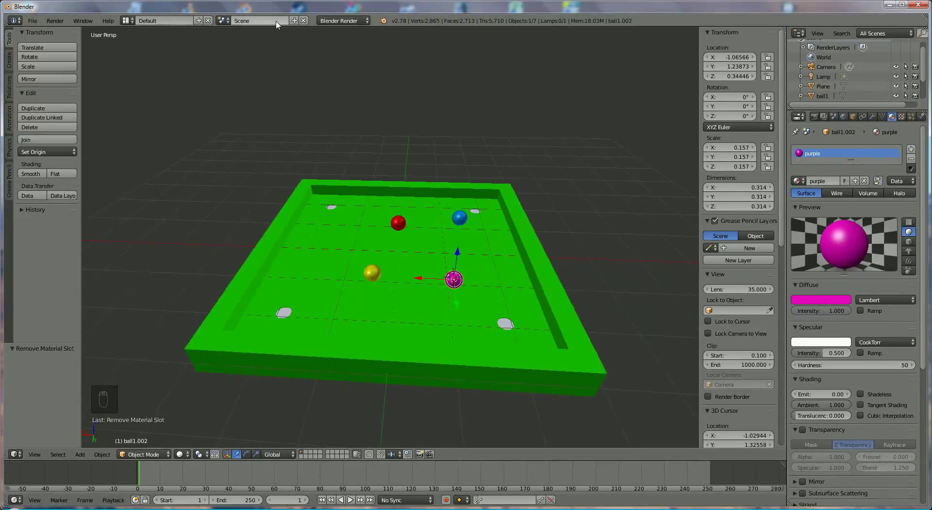
{"action": "left_click", "coordinate": [335, 21]}
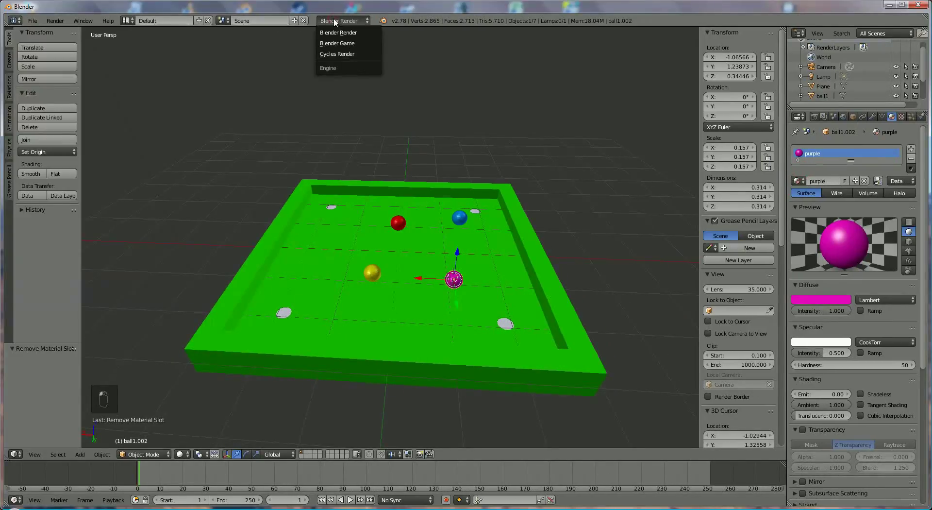
{"action": "left_click", "coordinate": [337, 43]}
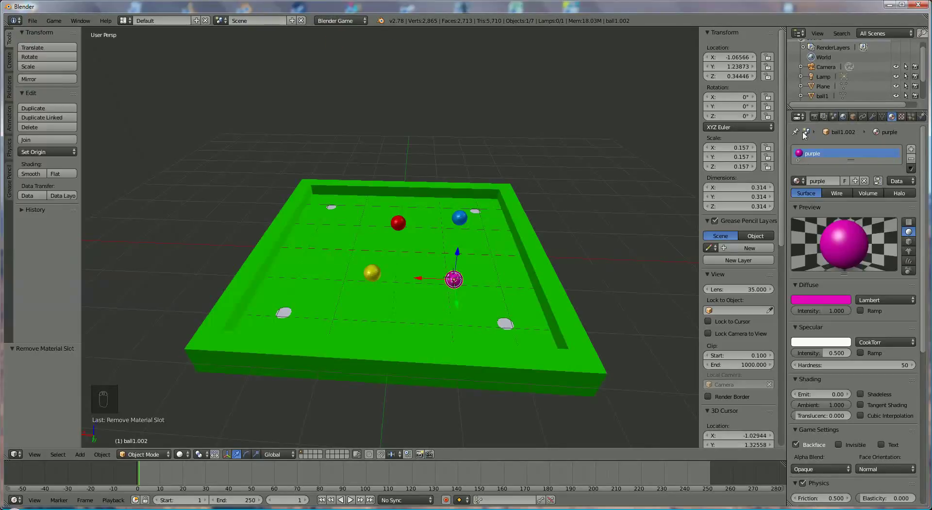
Set the purple ball's physics type to Dynamic and enable its collision bounds with the Sphere shape
{"action": "left_click_drag", "start_coordinate": [780, 140], "coordinate": [768, 140]}
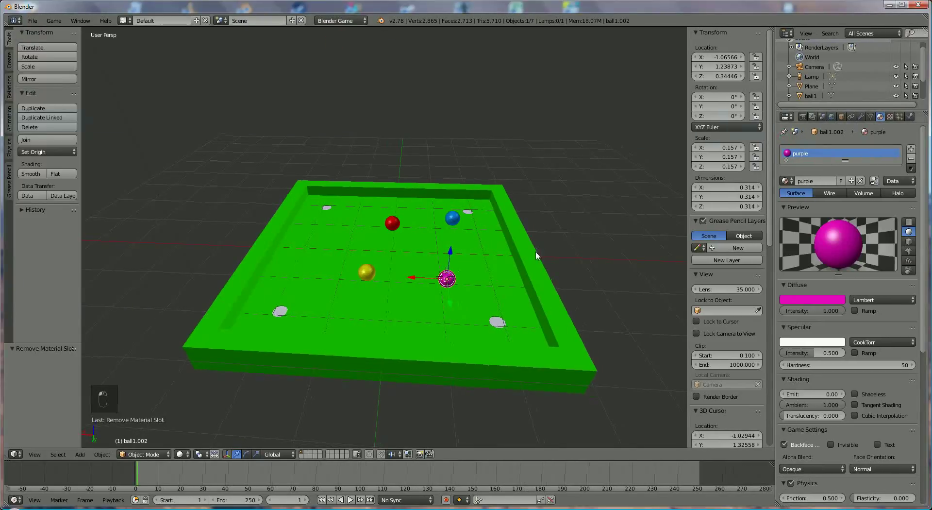
{"action": "left_click", "coordinate": [910, 117]}
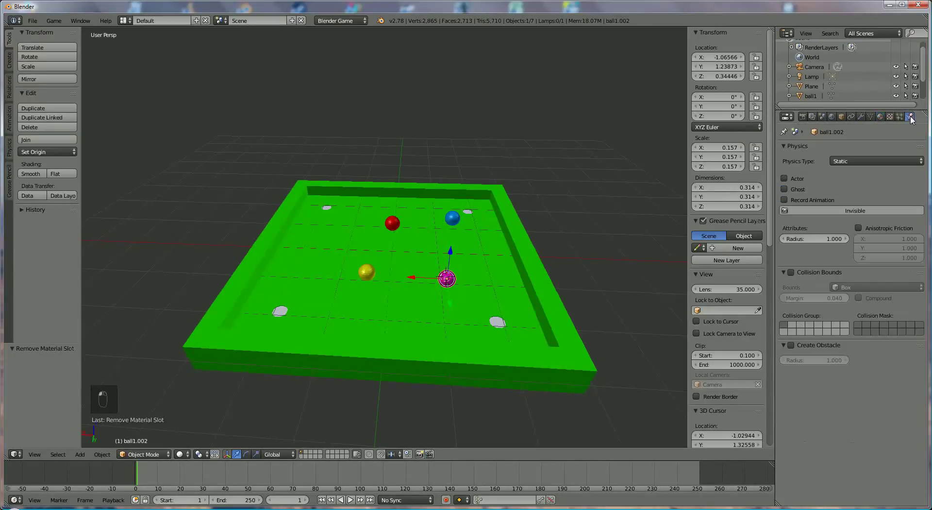
{"action": "left_click", "coordinate": [902, 159]}
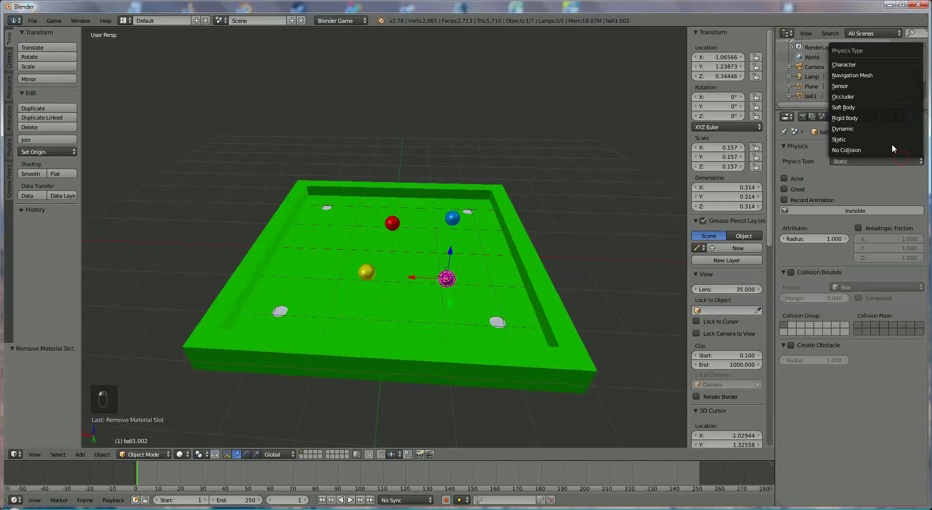
{"action": "left_click", "coordinate": [888, 129]}
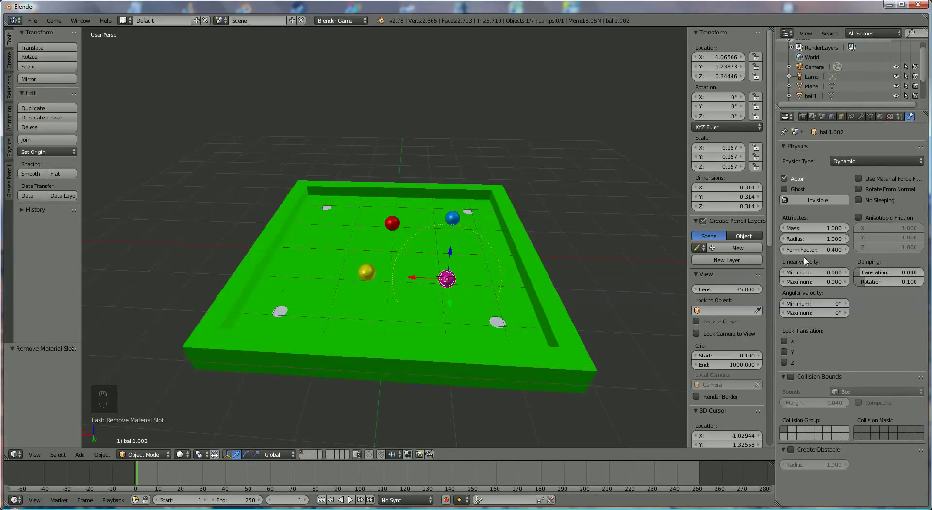
{"action": "left_click", "coordinate": [791, 377]}
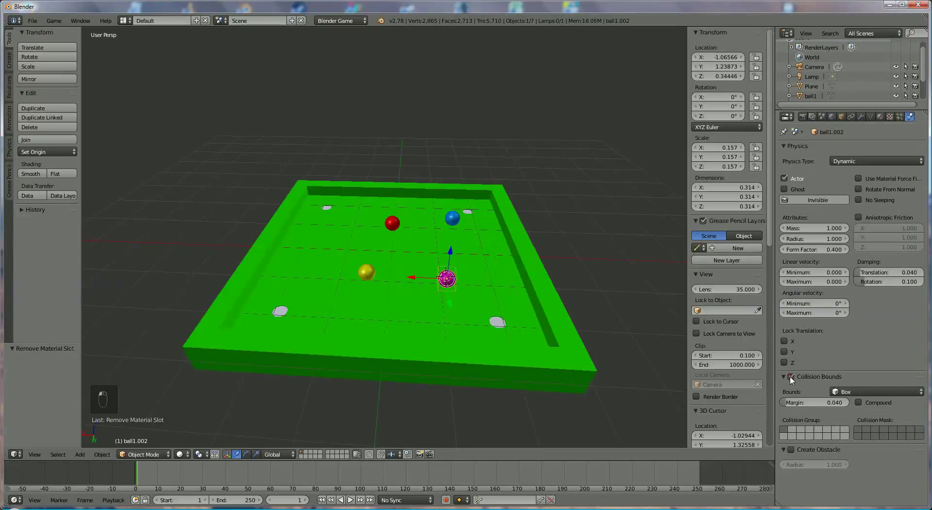
{"action": "left_click", "coordinate": [833, 392]}
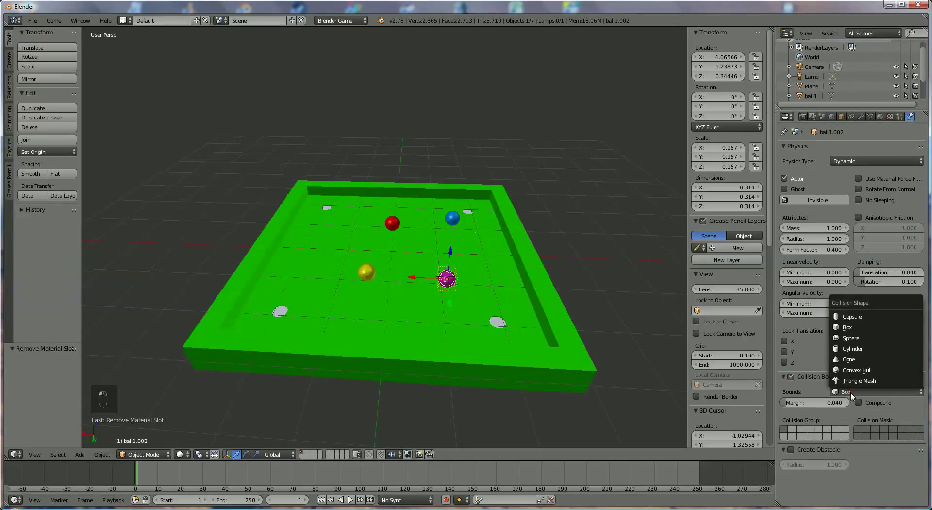
{"action": "left_click", "coordinate": [851, 338]}
{"action": "scroll", "coordinate": [689, 262], "scroll_direction": "down", "scroll_amount": 1}
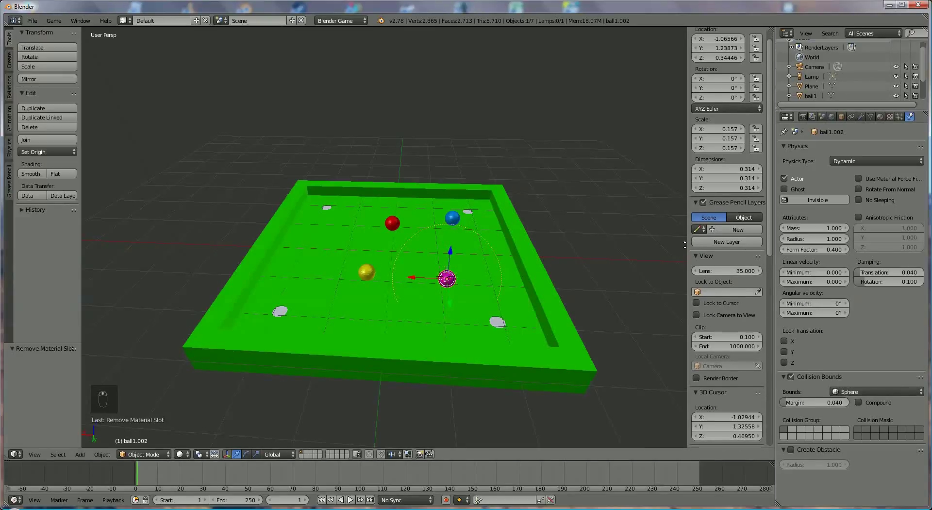
Run the game to test how the purple ball falls onto the board, and stop it
{"action": "middle_click_drag", "start_coordinate": [622, 255], "coordinate": [587, 246]}
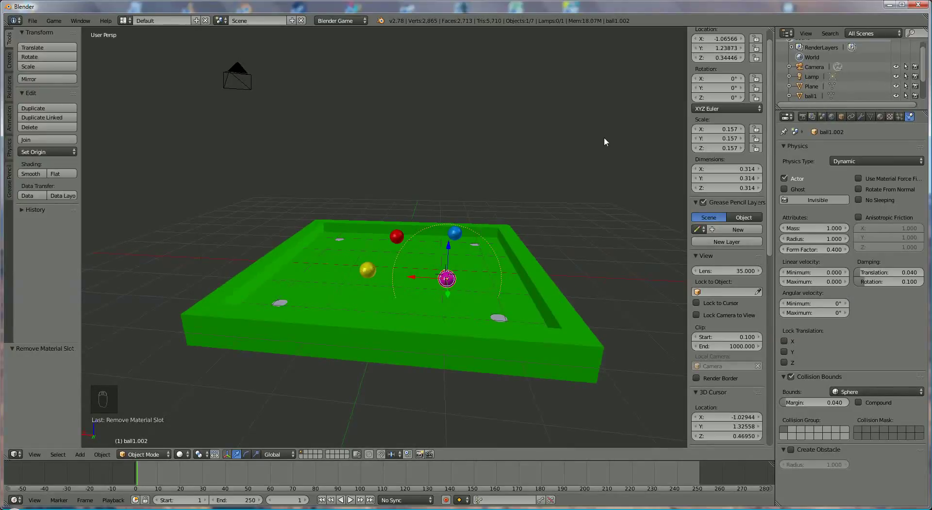
{"action": "key", "text": "p"}
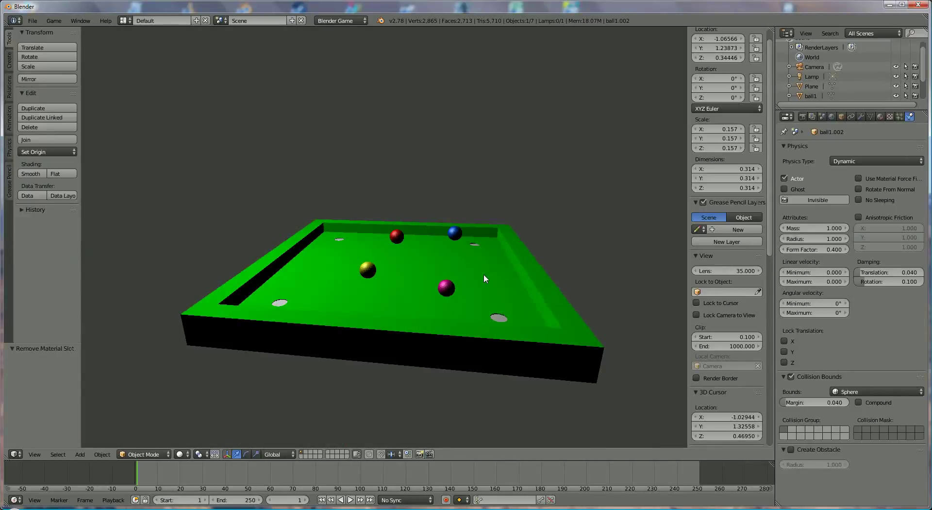
{"action": "key", "text": "Escape"}
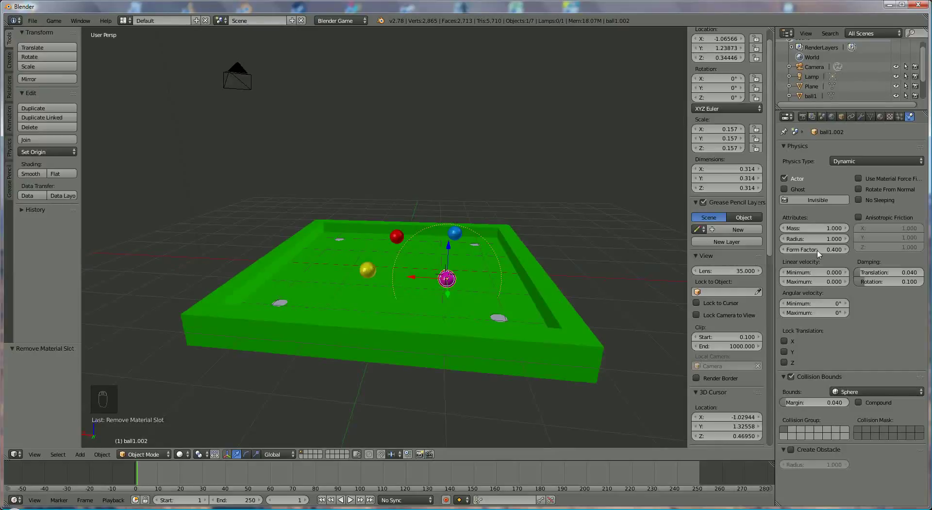
Set the purple ball's physics radius to 0.8 and test it with another short game run
{"action": "mouse_move", "coordinate": [830, 240]}
{"action": "left_mouse_down"}
{"action": "mouse_move", "coordinate": [812, 242]}
{"action": "mouse_move", "coordinate": [820, 242]}
{"action": "left_mouse_up"}
{"action": "key", "text": "p"}
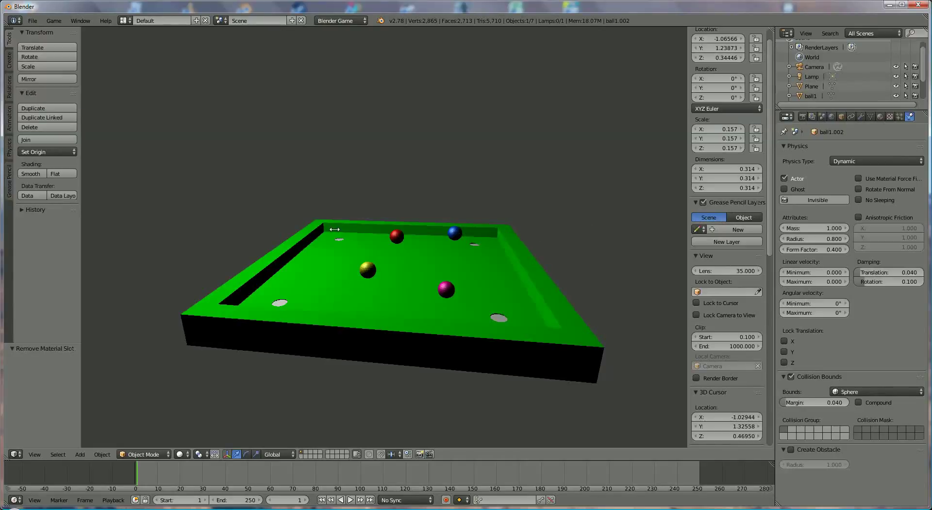
{"action": "key", "text": "Escape"}
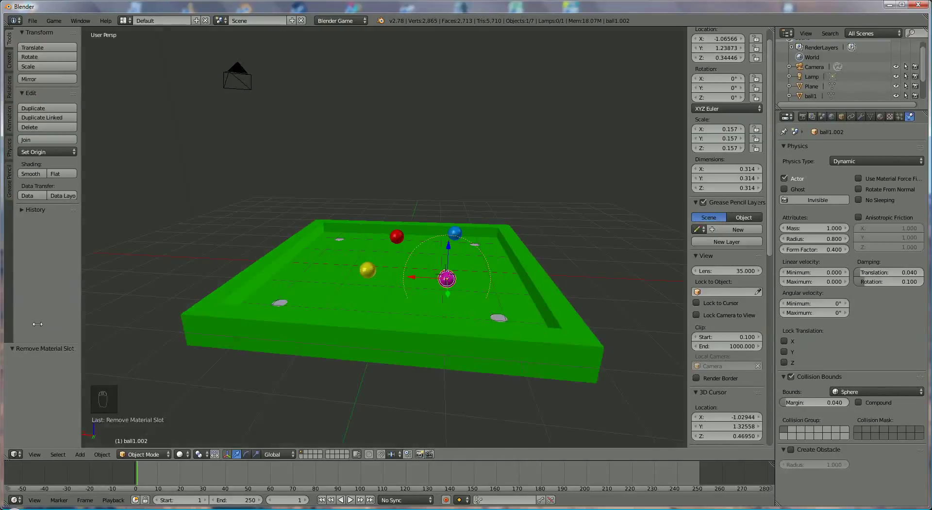
Set the blue ball's physics type to Dynamic with a radius of 0.8
{"action": "right_click", "coordinate": [440, 238]}
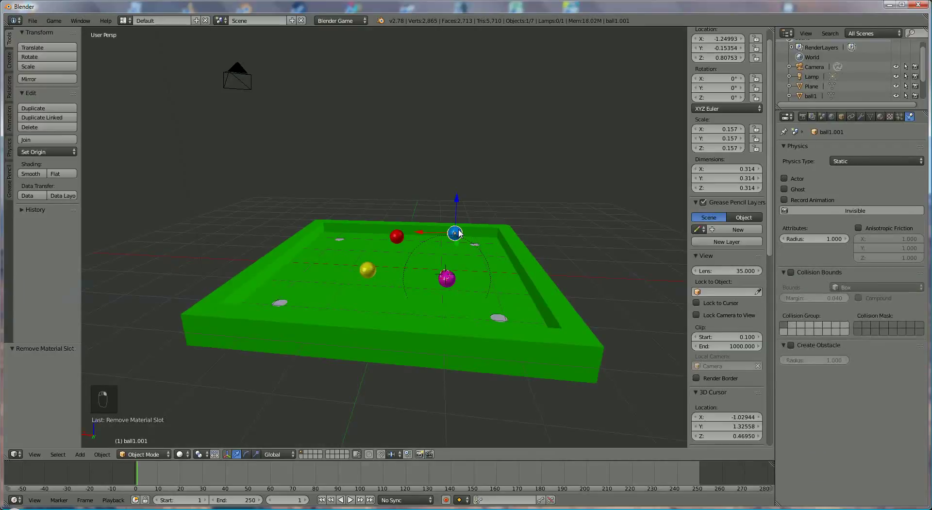
{"action": "left_click", "coordinate": [866, 163]}
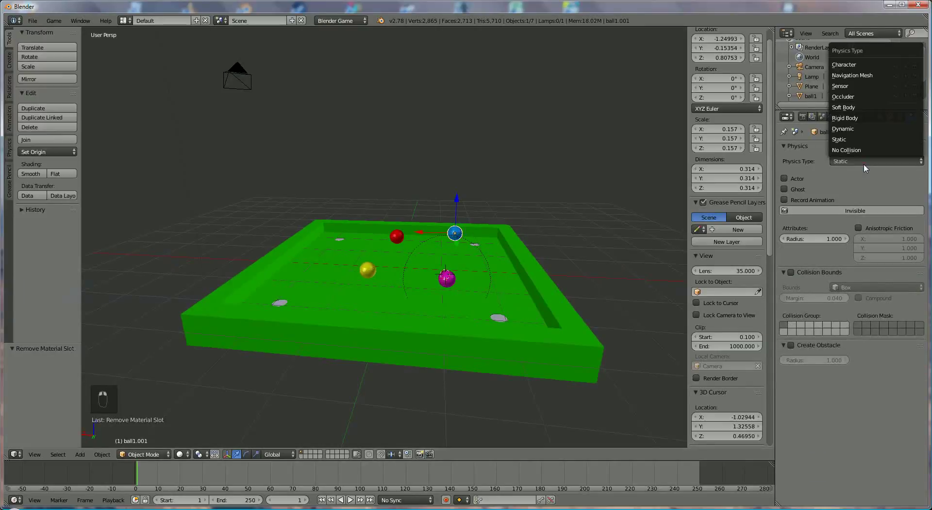
{"action": "left_click", "coordinate": [852, 129]}
{"action": "left_click", "coordinate": [828, 239]}
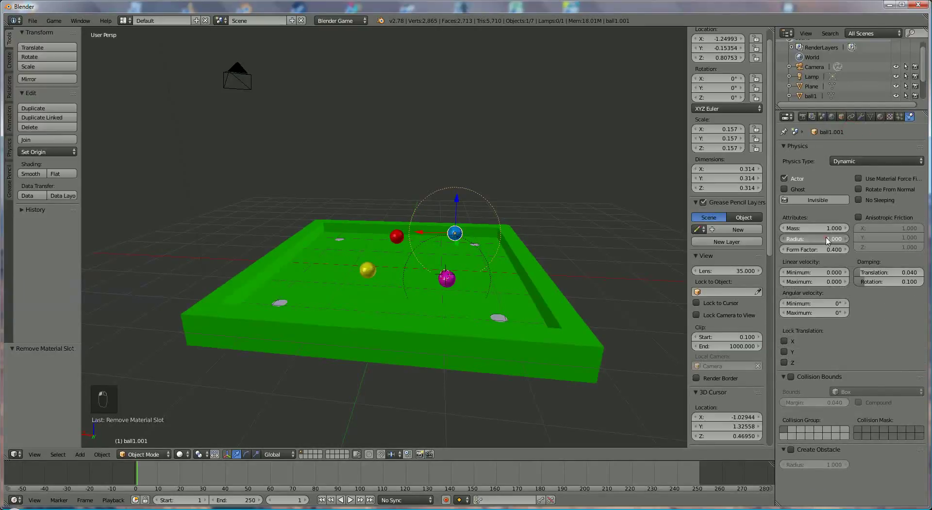
{"action": "type", "text": "0.8"}
{"action": "key", "text": "Return"}
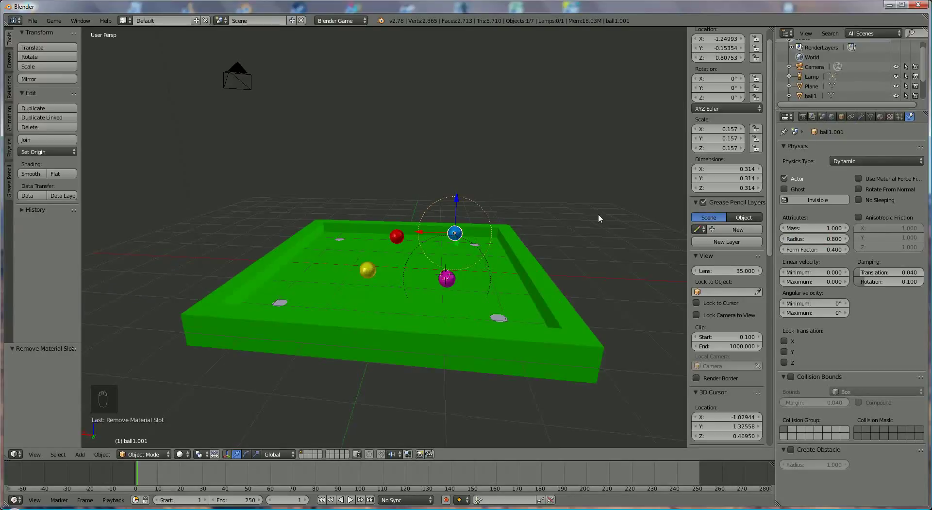
Give the red ball Dynamic physics with a radius of 0.8 and Sphere collision bounds
{"action": "right_click", "coordinate": [401, 237]}
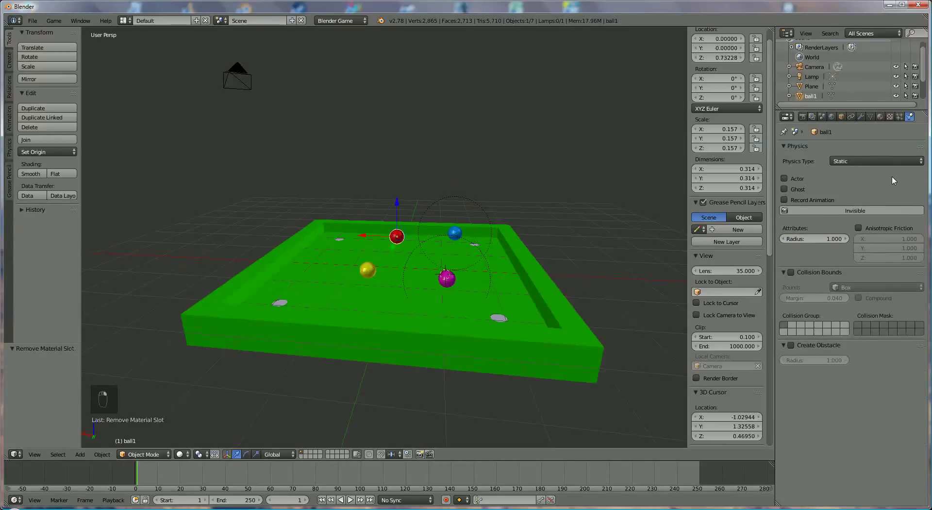
{"action": "left_click", "coordinate": [884, 162]}
{"action": "left_click", "coordinate": [855, 128]}
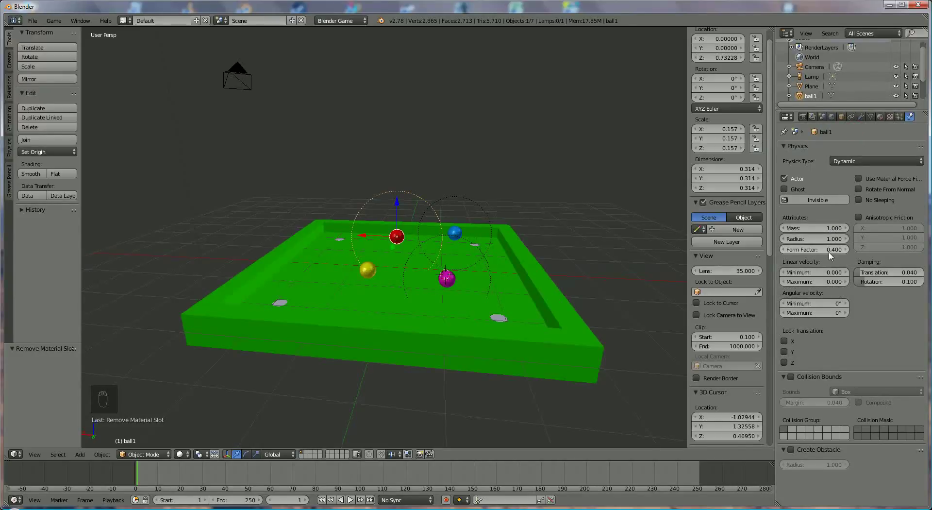
{"action": "left_click", "coordinate": [817, 239]}
{"action": "type", "text": "0."}
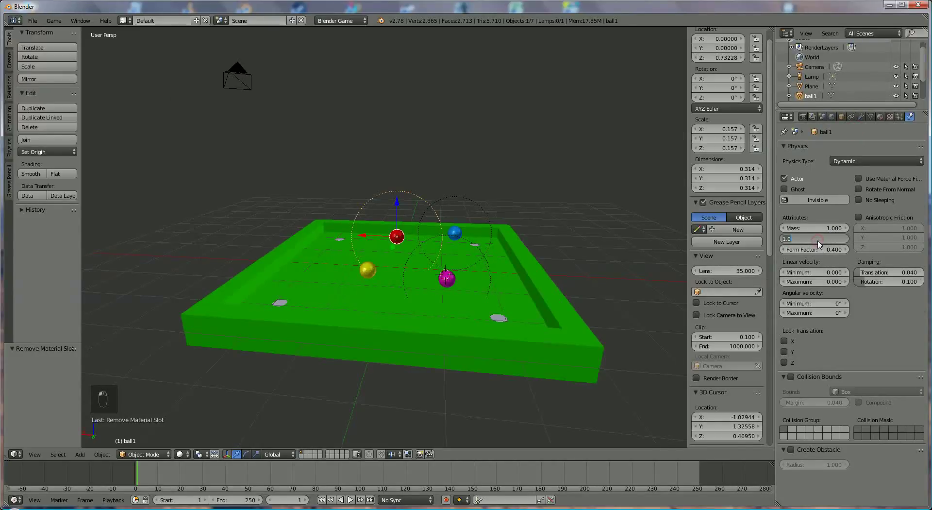
{"action": "type", "text": "8"}
{"action": "key", "text": "Return"}
{"action": "left_click", "coordinate": [790, 377]}
{"action": "left_click", "coordinate": [858, 391]}
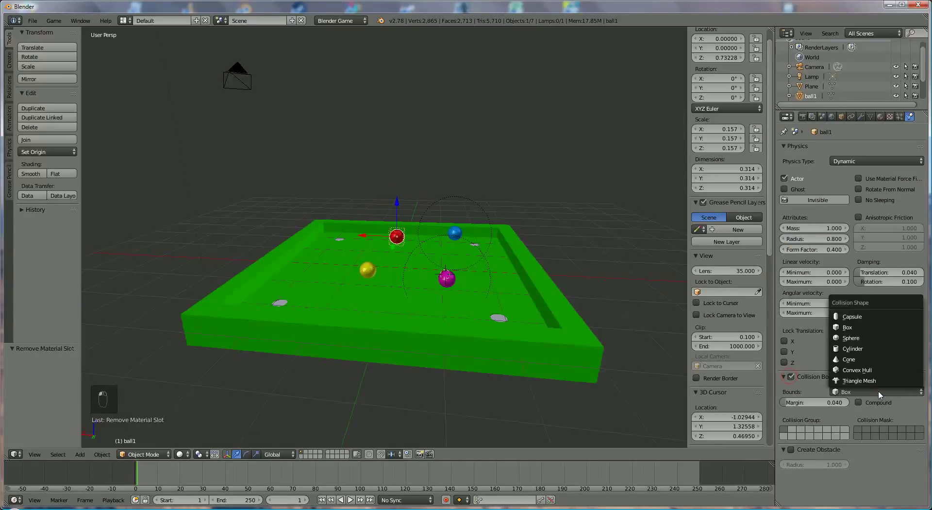
{"action": "left_click", "coordinate": [862, 342]}
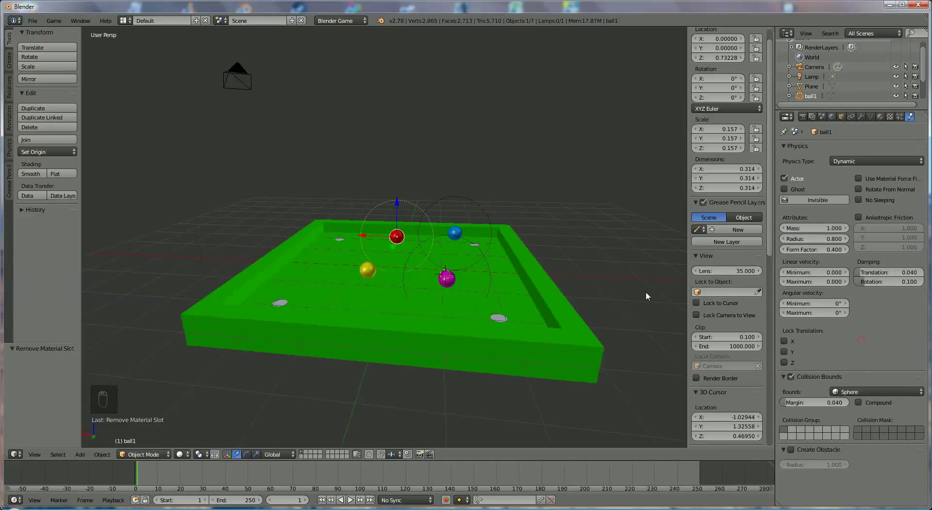
Enable Sphere collision bounds for the blue ball and check the red ball's physics settings
{"action": "right_click", "coordinate": [456, 229]}
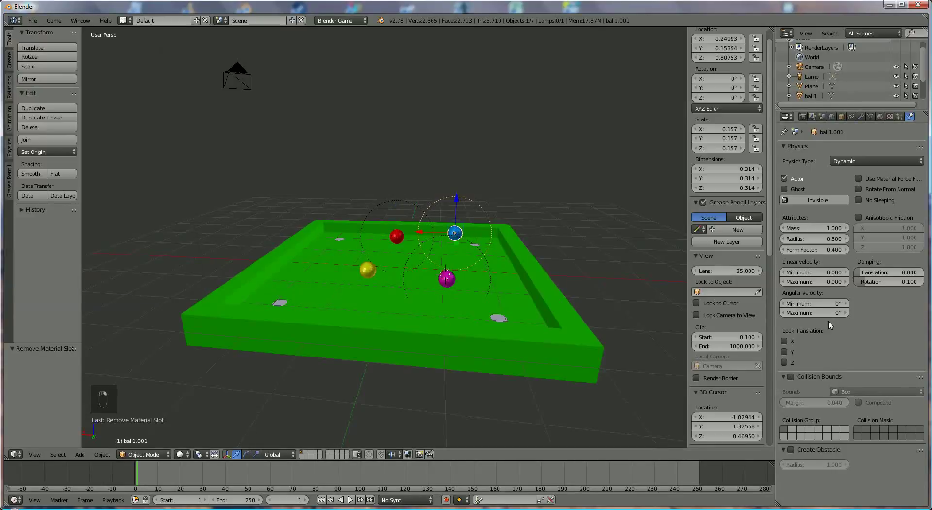
{"action": "left_click", "coordinate": [791, 377]}
{"action": "left_click", "coordinate": [858, 391]}
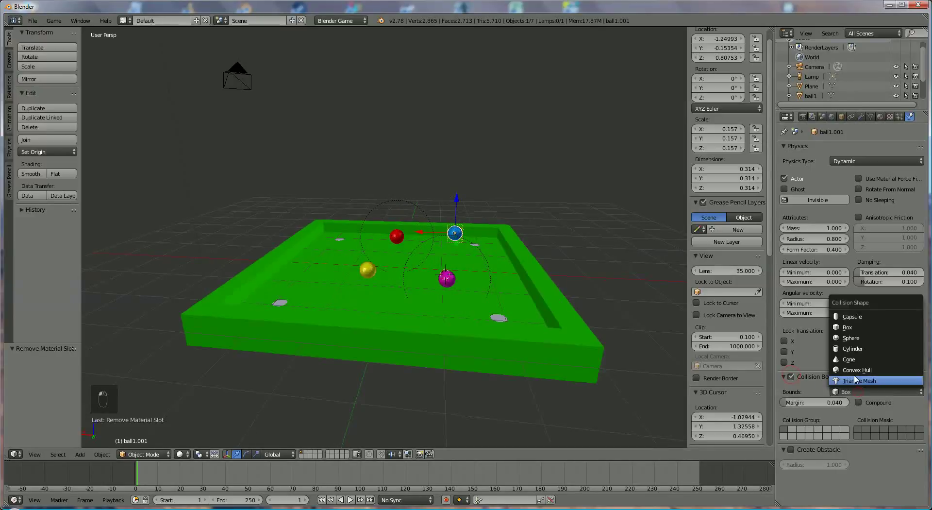
{"action": "left_click", "coordinate": [852, 338]}
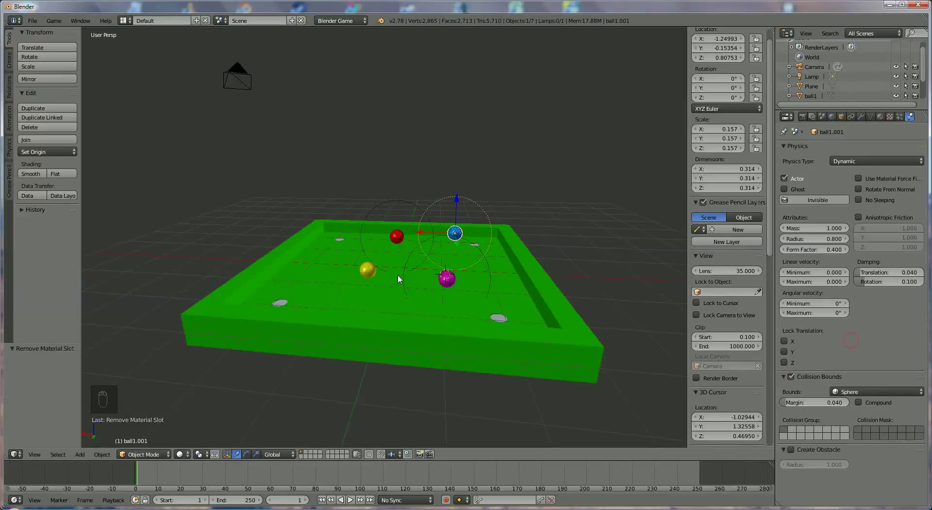
{"action": "right_click", "coordinate": [397, 236]}
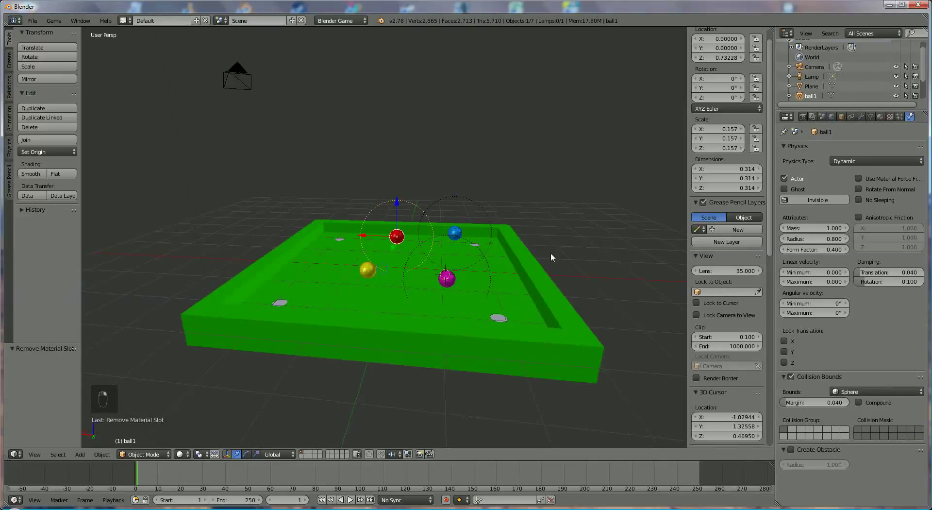
Set the yellow ball's physics type to Dynamic and enable its collision bounds with the Sphere shape
{"action": "right_click", "coordinate": [366, 272]}
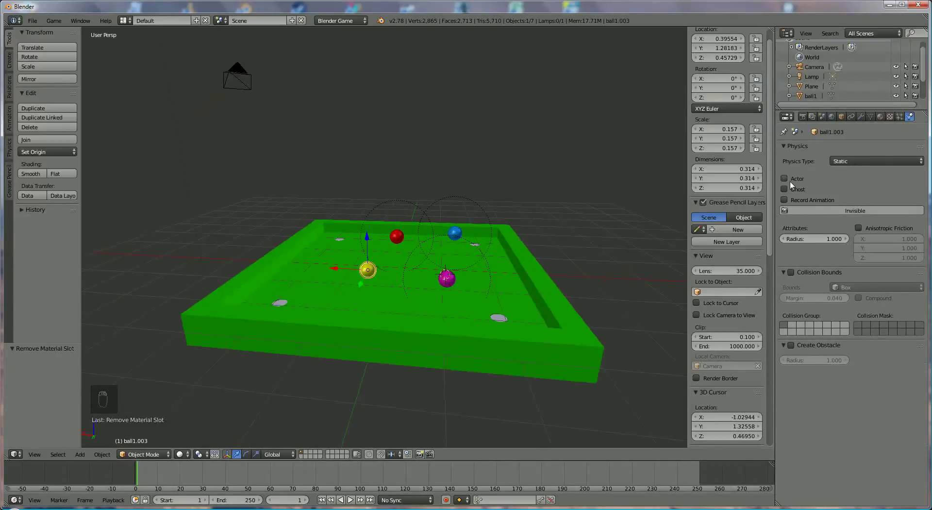
{"action": "left_click", "coordinate": [855, 161]}
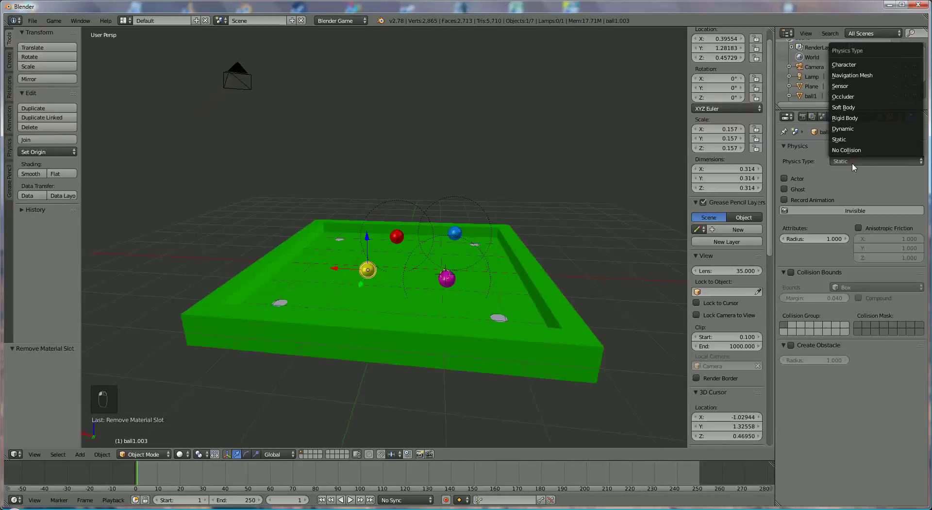
{"action": "left_click", "coordinate": [843, 129]}
{"action": "left_click", "coordinate": [791, 376]}
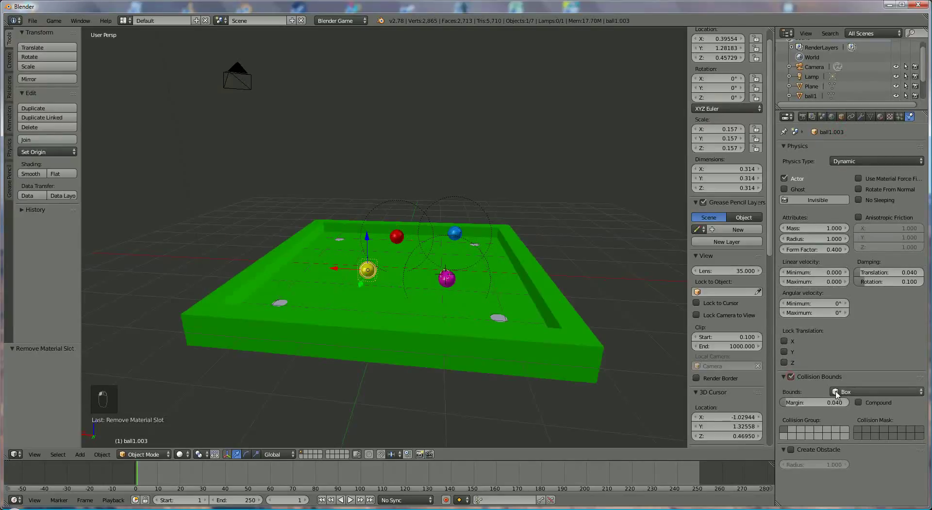
{"action": "left_click", "coordinate": [836, 392]}
{"action": "left_click", "coordinate": [851, 339]}
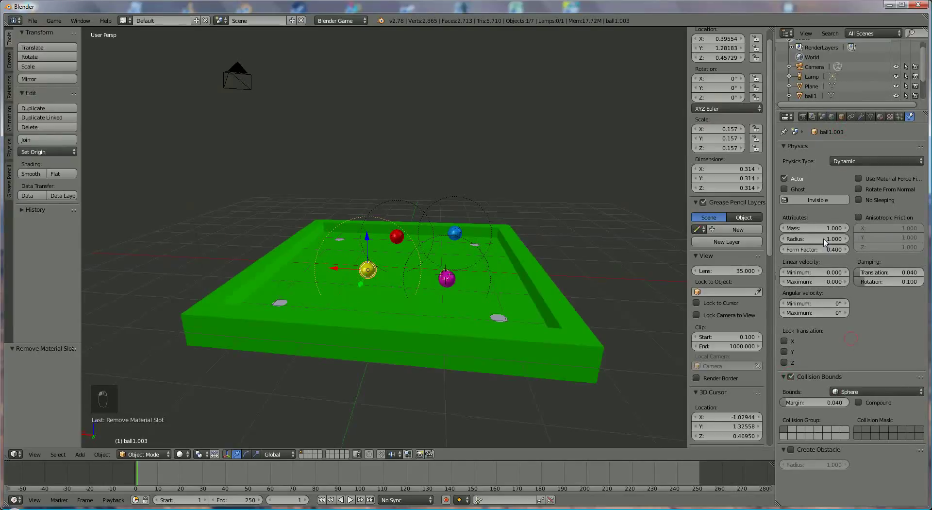
Set the yellow ball's physics radius to 0.8
{"action": "left_click", "coordinate": [824, 239]}
{"action": "type", "text": "0.01"}
{"action": "key", "text": "Return"}
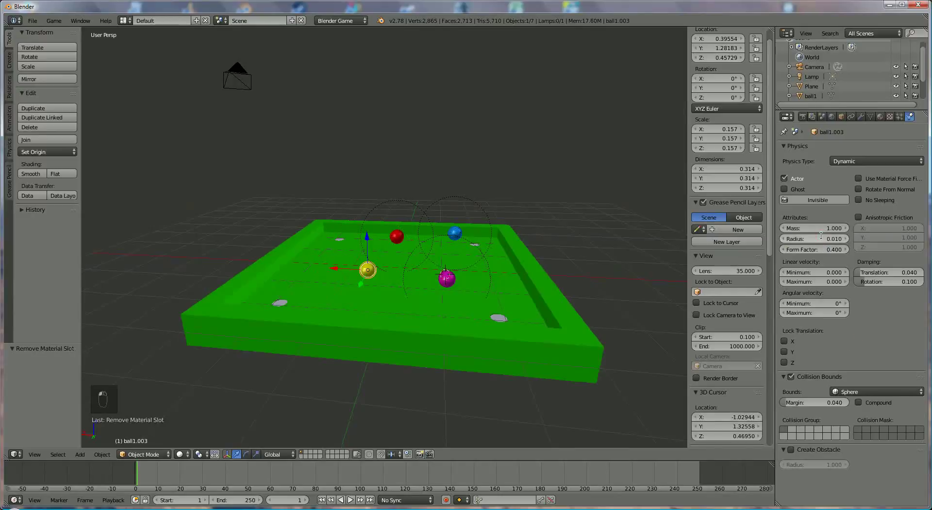
{"action": "left_click", "coordinate": [821, 235]}
{"action": "type", "text": "0.8"}
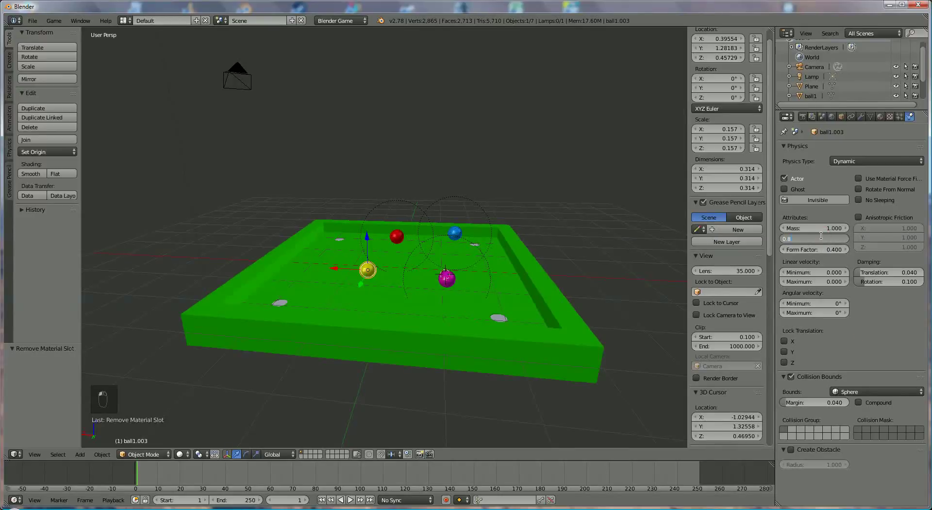
{"action": "key", "text": "Return"}
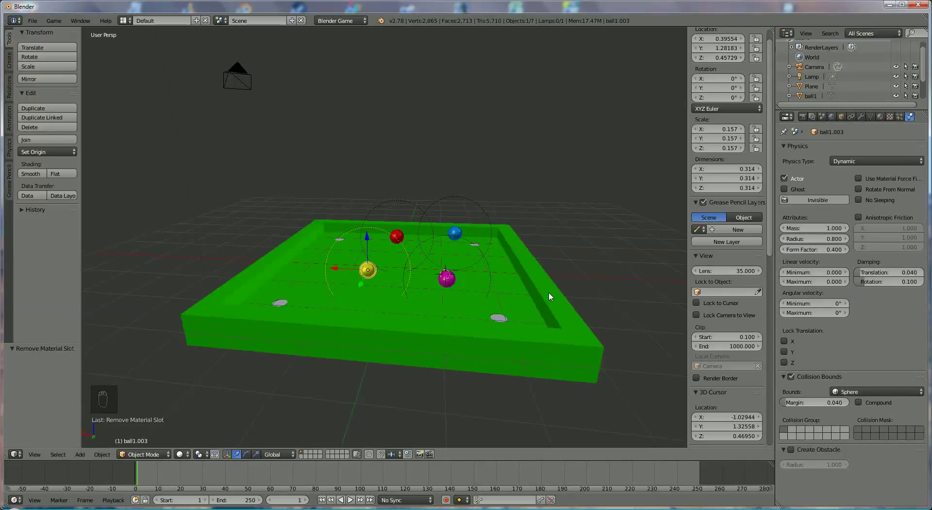
Select the green board and split the 3D viewport into two stacked views
{"action": "right_click", "coordinate": [558, 311]}
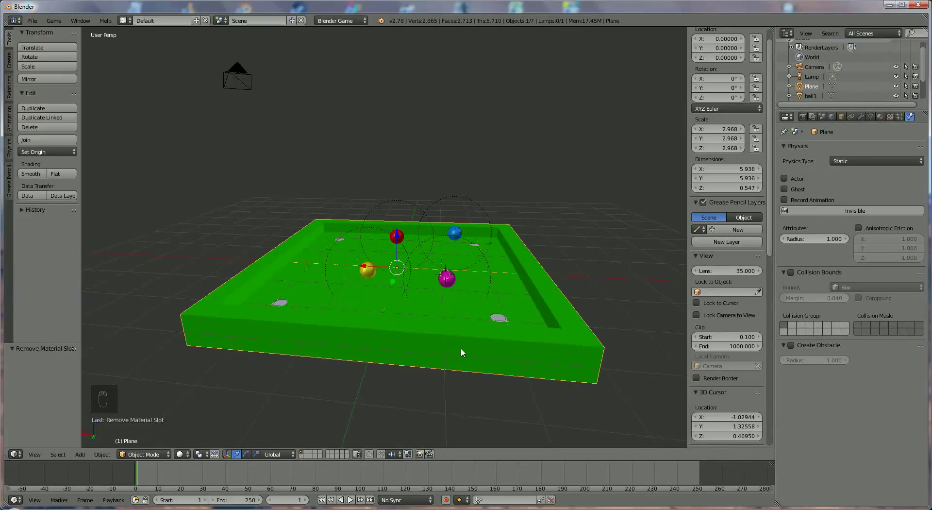
{"action": "mouse_move", "coordinate": [485, 345]}
{"action": "middle_mouse_down"}
{"action": "mouse_move", "coordinate": [484, 337]}
{"action": "mouse_move", "coordinate": [495, 339]}
{"action": "mouse_move", "coordinate": [487, 350]}
{"action": "middle_mouse_up"}
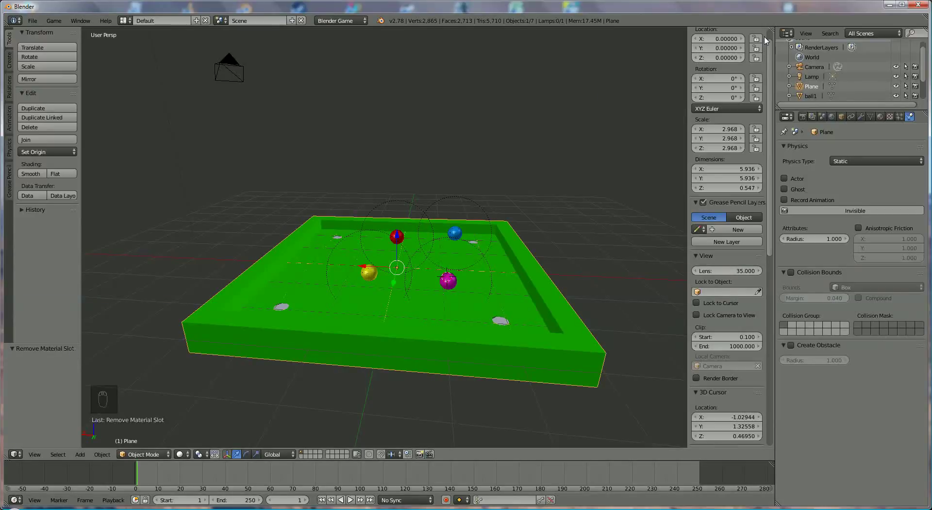
{"action": "left_click_drag", "start_coordinate": [771, 29], "coordinate": [770, 296]}
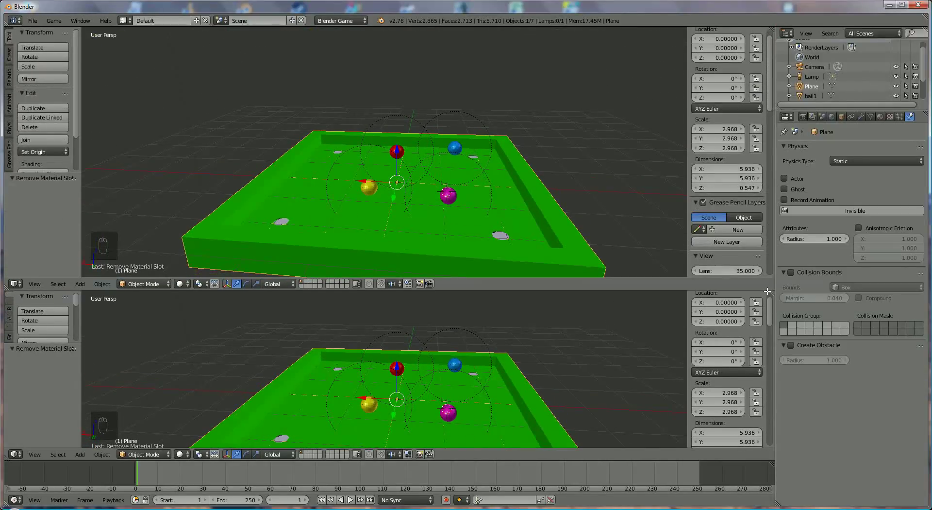
Switch the lower 3D view to the Logic Editor with the whole green board in sight in the upper view
{"action": "left_click", "coordinate": [578, 135]}
{"action": "middle_click_drag", "start_coordinate": [582, 141], "coordinate": [577, 104]}
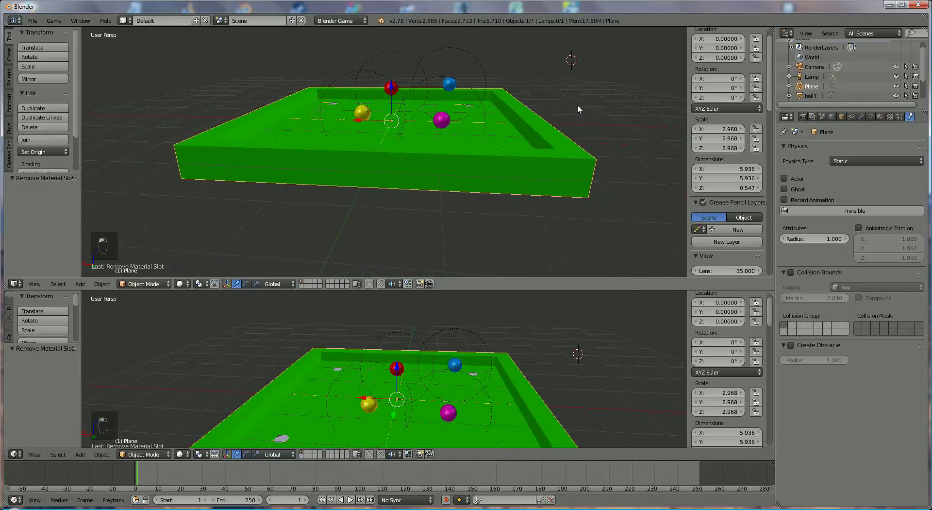
{"action": "middle_click_drag", "start_coordinate": [502, 183], "coordinate": [485, 188]}
{"action": "left_click", "coordinate": [16, 454]}
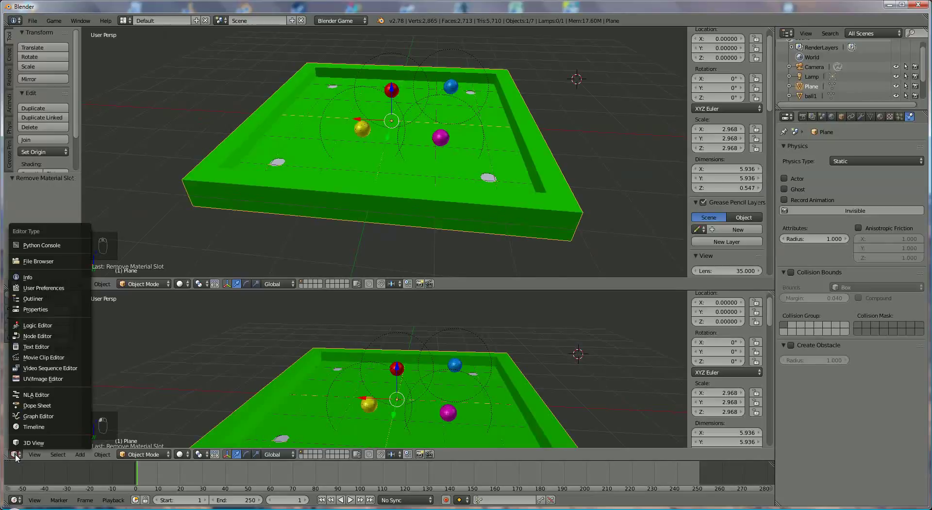
{"action": "left_click", "coordinate": [25, 326]}
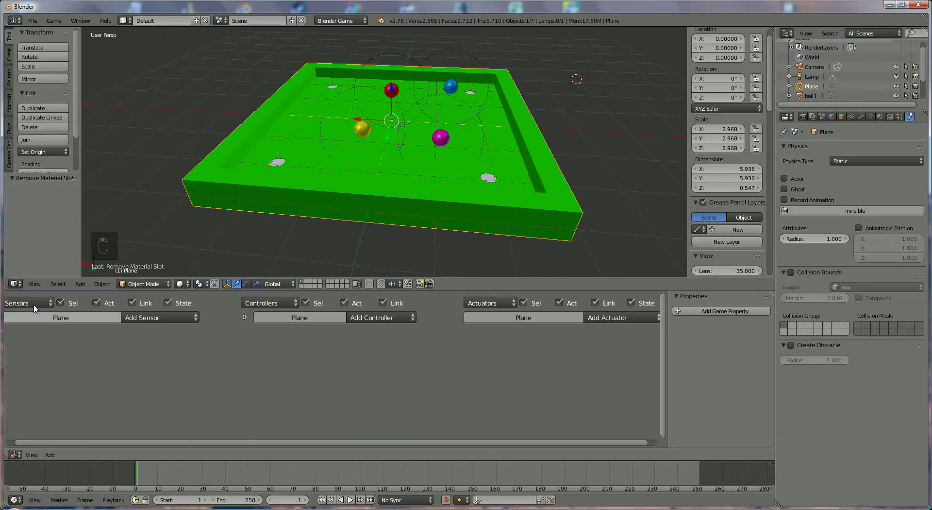
{"action": "left_click_drag", "start_coordinate": [62, 443], "coordinate": [97, 453]}
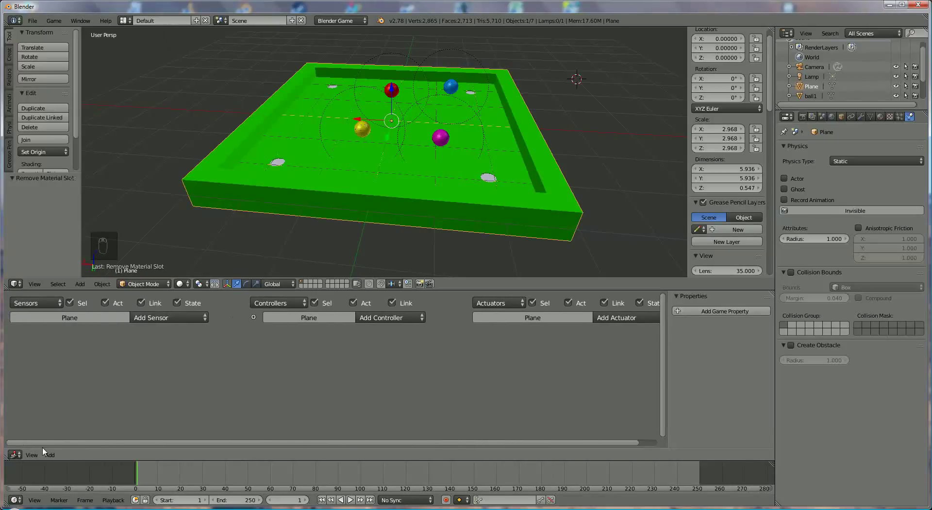
Add a Keyboard sensor named left to the green board and assign the Left Arrow key to it
{"action": "left_click", "coordinate": [156, 321]}
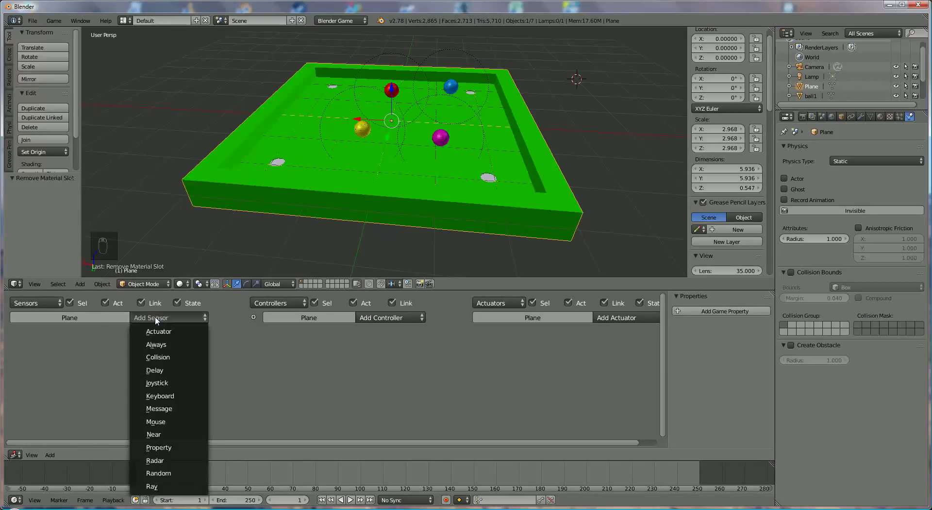
{"action": "left_click", "coordinate": [171, 396]}
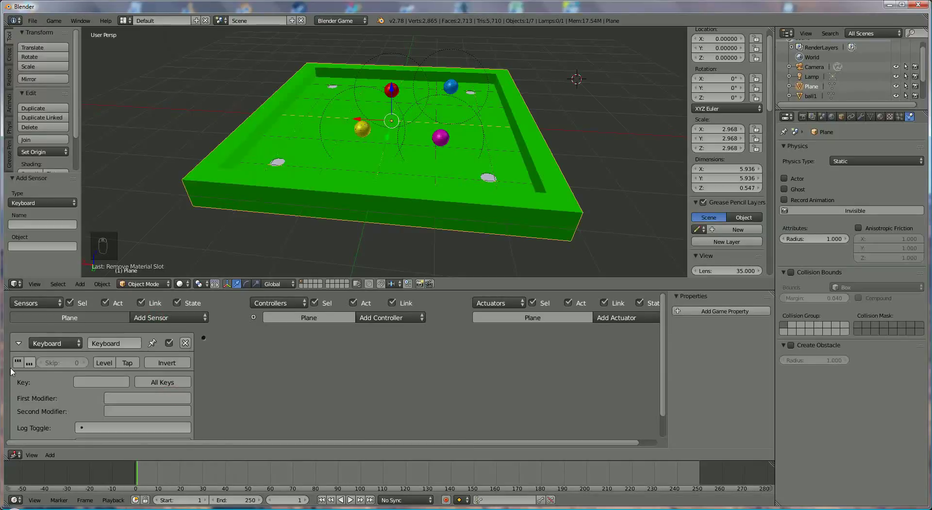
{"action": "left_click", "coordinate": [116, 345]}
{"action": "type", "text": "left"}
{"action": "key", "text": "Return"}
{"action": "left_click", "coordinate": [95, 383]}
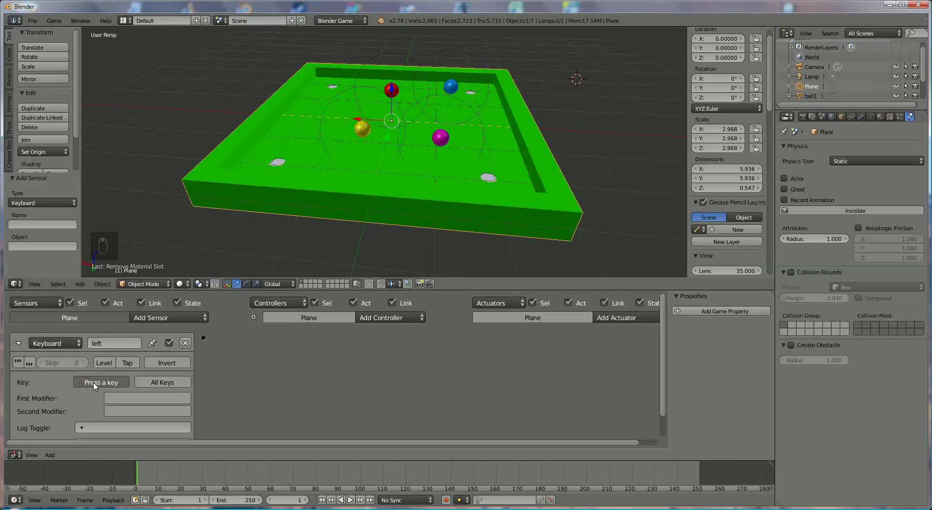
{"action": "key", "text": "Left"}
{"action": "scroll", "coordinate": [231, 385], "scroll_direction": "down", "scroll_amount": 1}
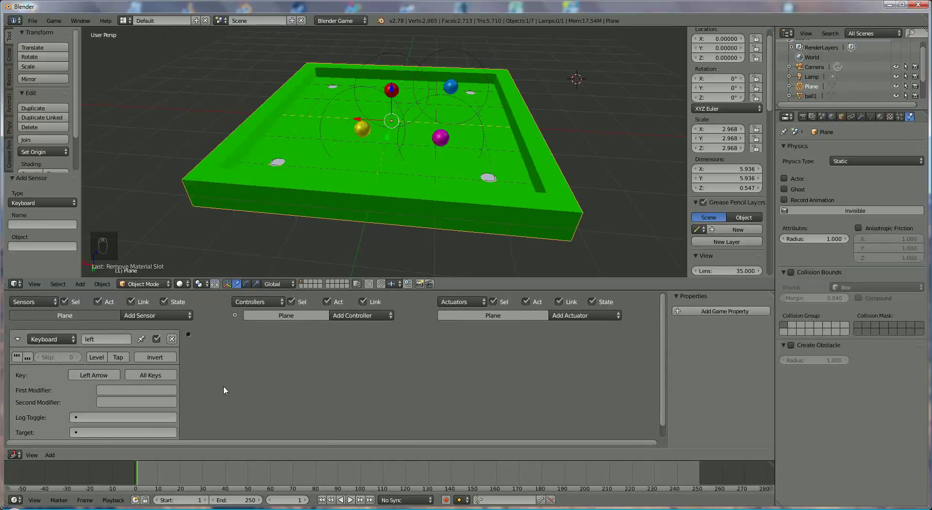
Add a Simple Motion actuator with a Y rotation of -0.2° and link the left sensor to it
{"action": "left_click_drag", "start_coordinate": [664, 395], "coordinate": [666, 429]}
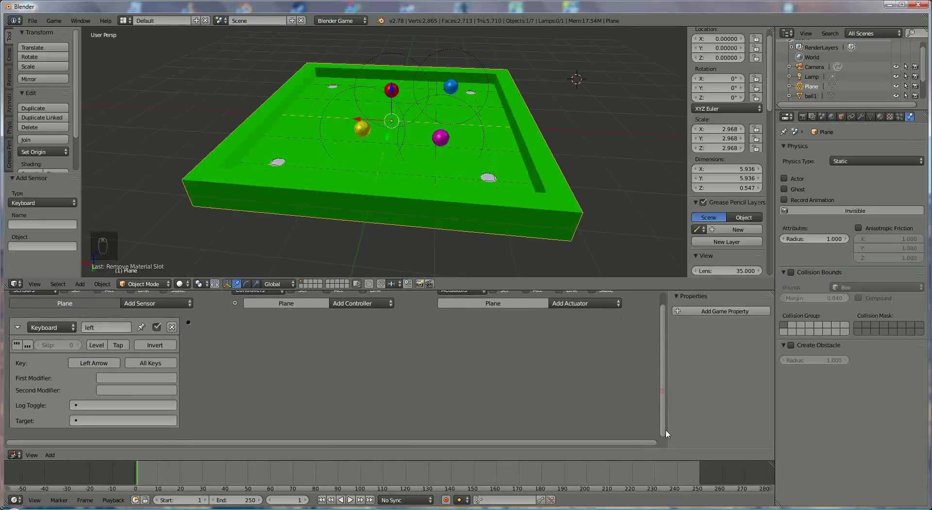
{"action": "left_click", "coordinate": [587, 307]}
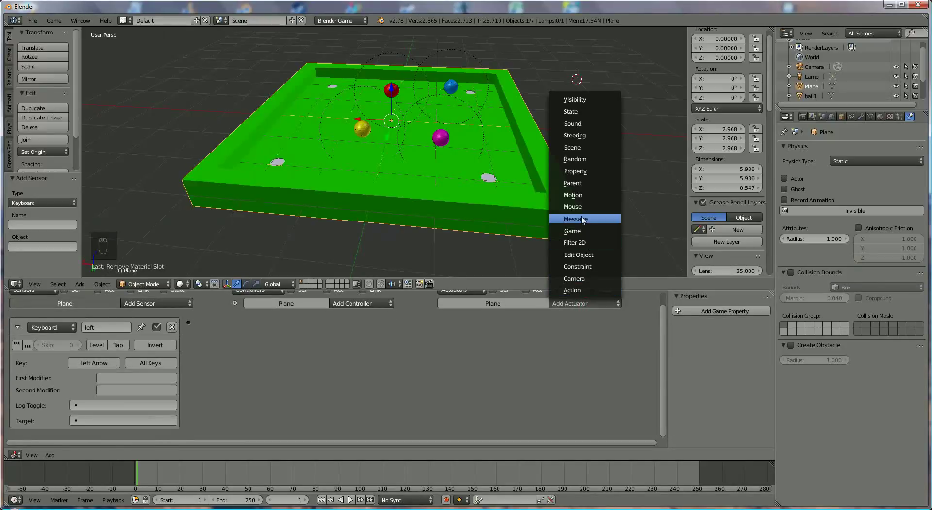
{"action": "left_click", "coordinate": [580, 196]}
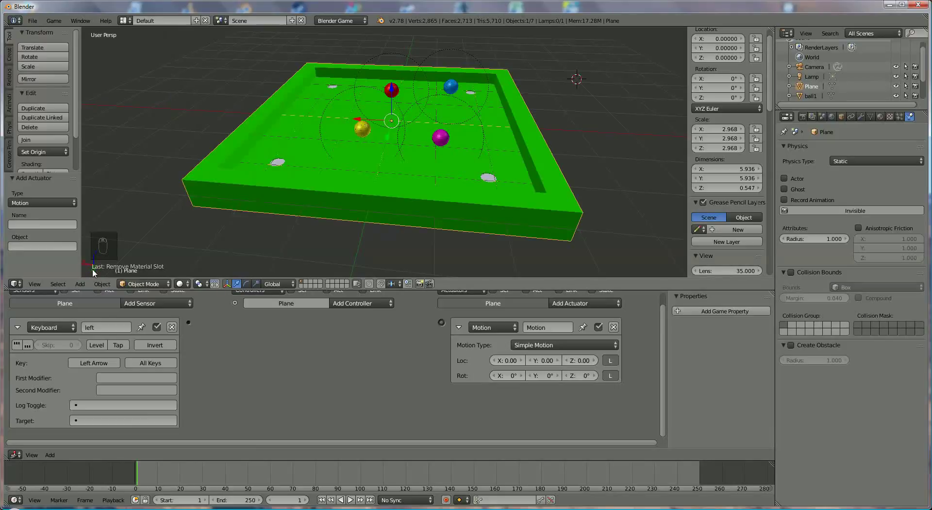
{"action": "left_click", "coordinate": [530, 376]}
{"action": "left_click", "coordinate": [531, 375]}
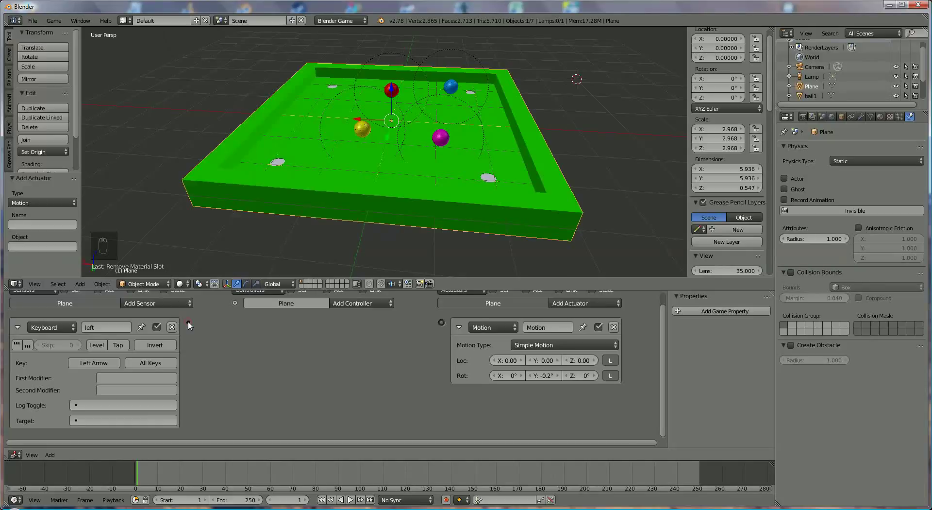
{"action": "left_click_drag", "start_coordinate": [190, 325], "coordinate": [441, 322]}
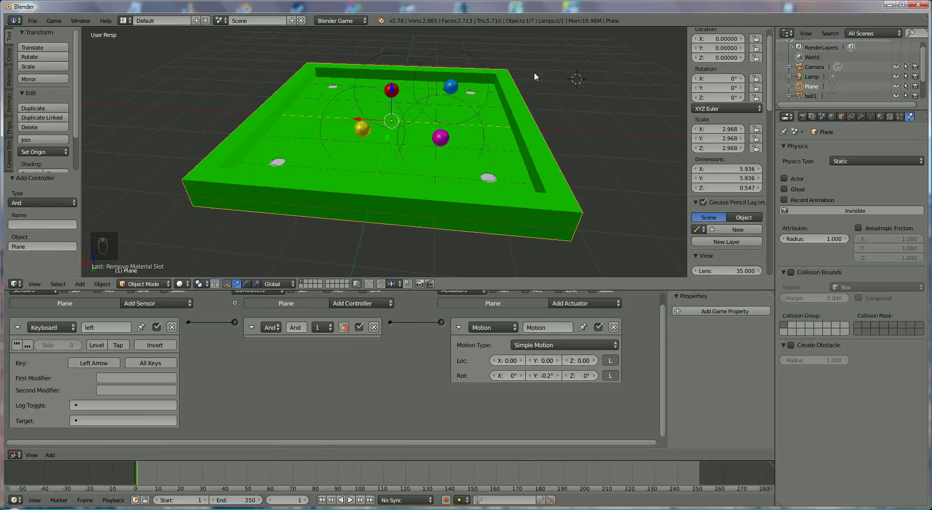
Run the game and test tilting the board with the left arrow control, then end the game
{"action": "key", "text": "p"}
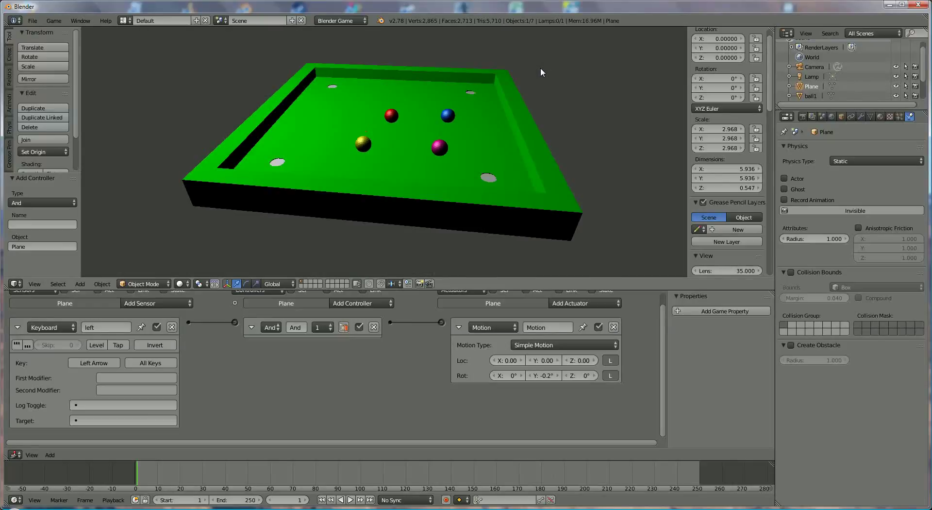
{"action": "key", "text": "Left"}
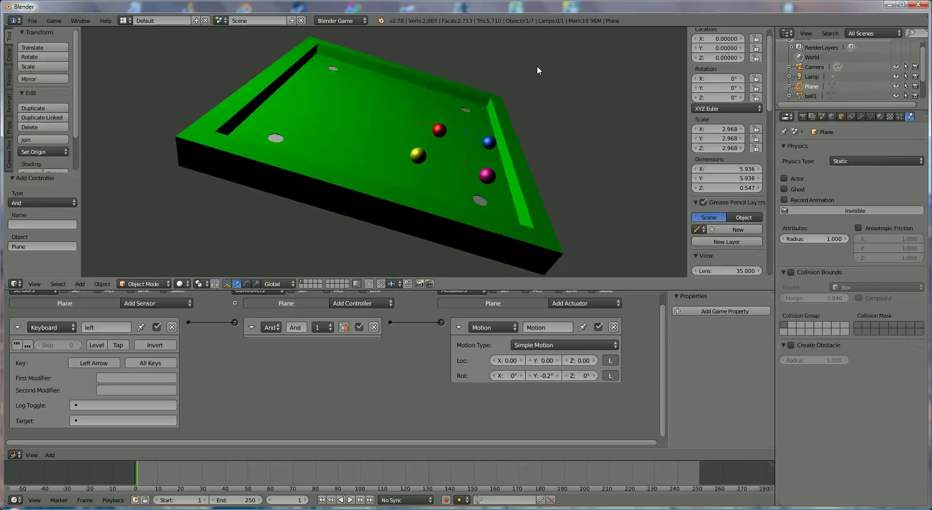
{"action": "key", "text": "Escape"}
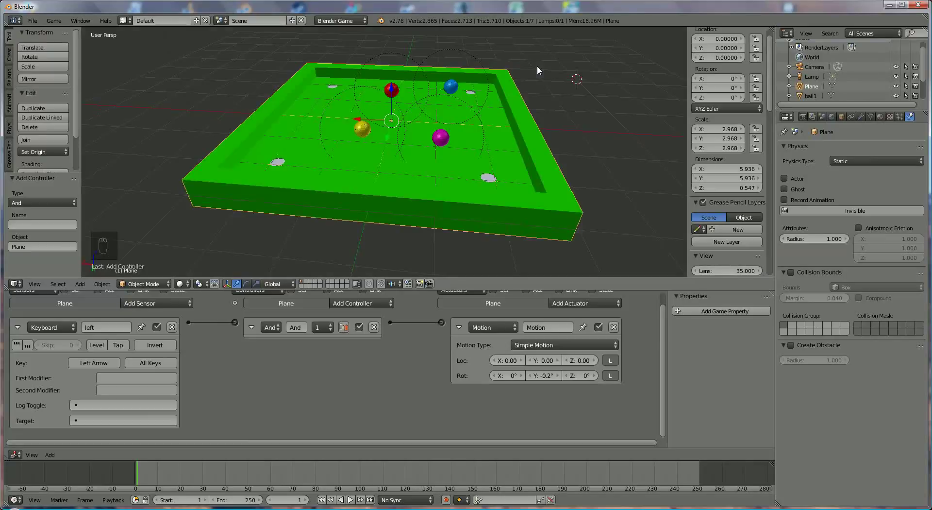
Change the left control's Y rotation to a positive angle and collapse its sensor and Motion actuator
{"action": "left_click", "coordinate": [531, 376]}
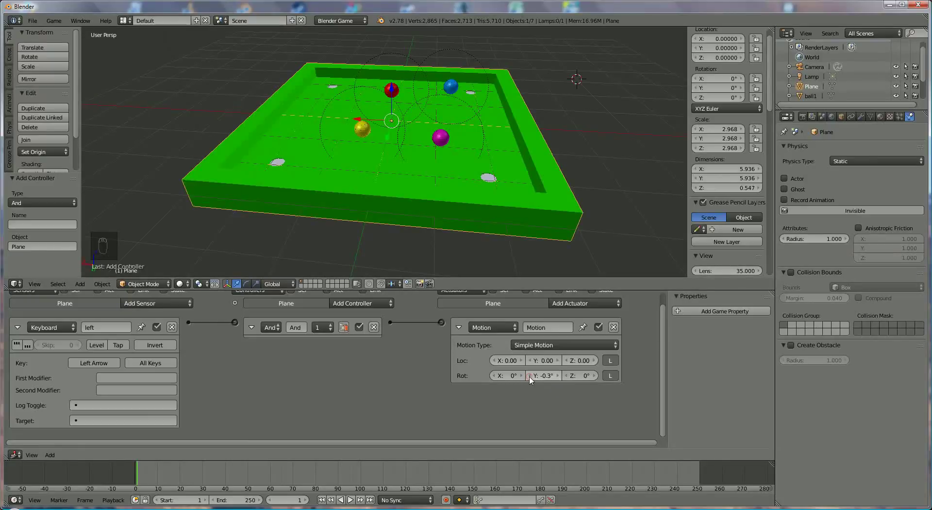
{"action": "left_click", "coordinate": [531, 376]}
{"action": "left_click", "coordinate": [558, 375]}
{"action": "left_click", "coordinate": [557, 376]}
{"action": "left_click", "coordinate": [557, 376]}
{"action": "left_click", "coordinate": [558, 376]}
{"action": "left_click", "coordinate": [459, 327]}
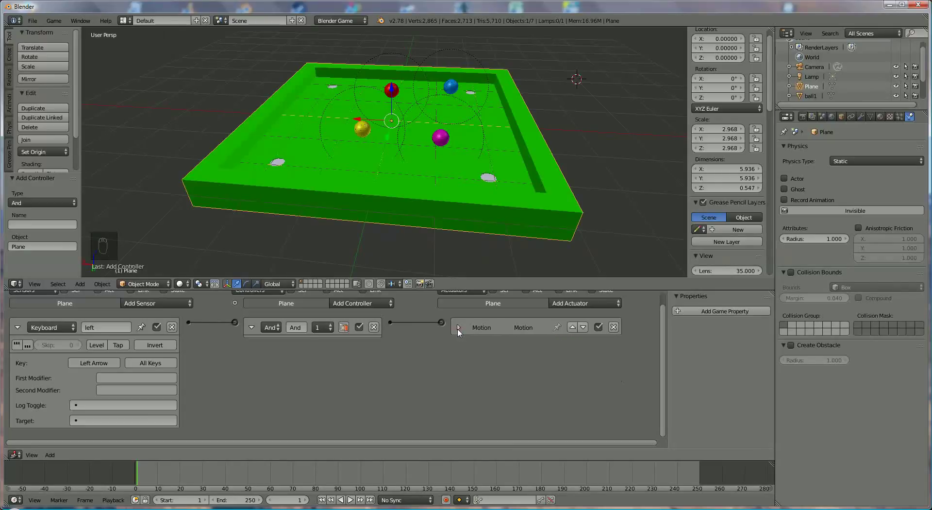
{"action": "left_click", "coordinate": [20, 327]}
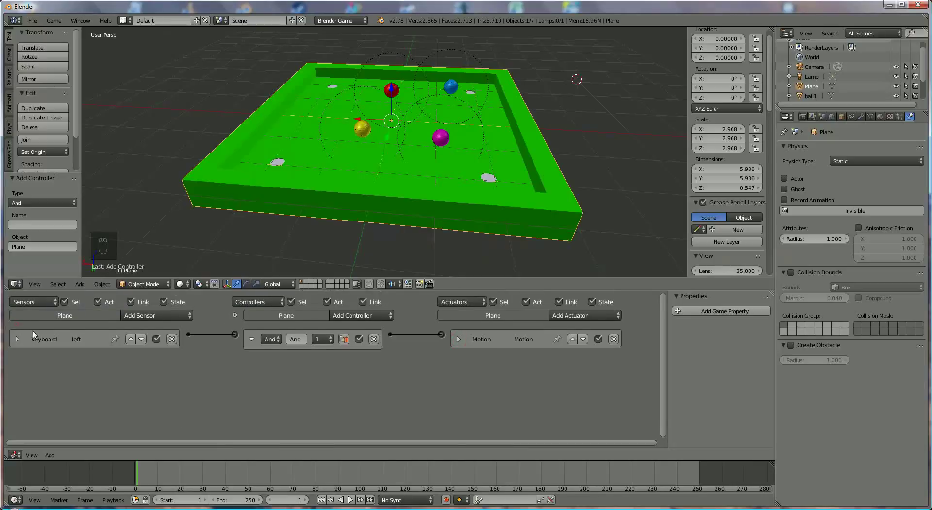
Add a second Keyboard sensor named right, assigned to the Right Arrow key, and a second Motion actuator for the board
{"action": "left_click", "coordinate": [157, 316]}
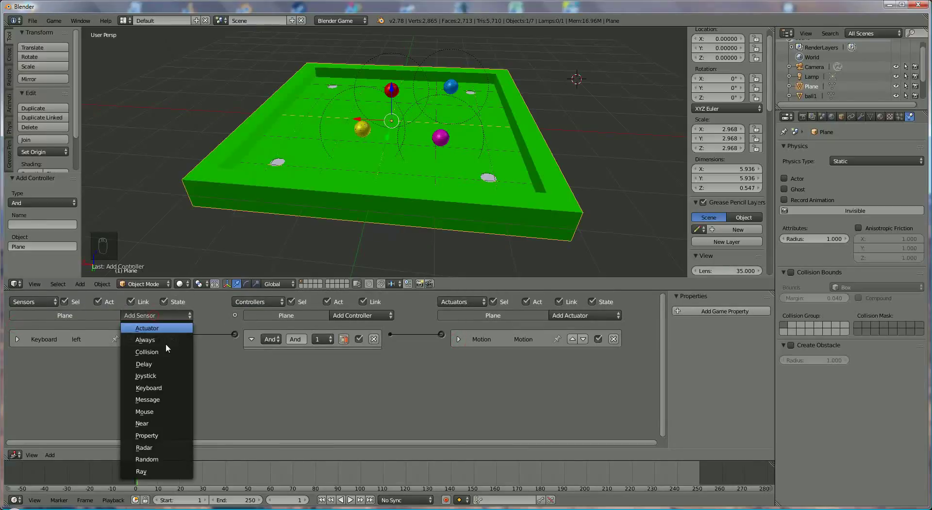
{"action": "left_click", "coordinate": [156, 388]}
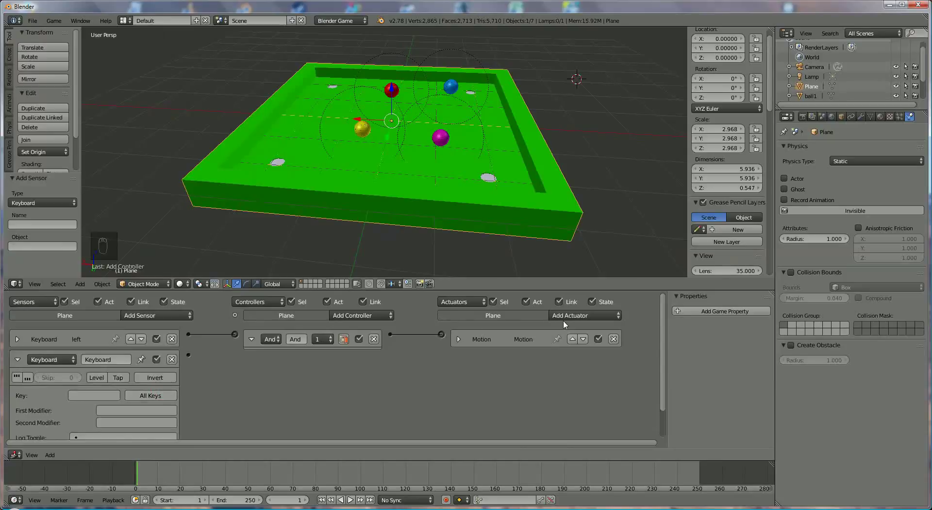
{"action": "left_click", "coordinate": [579, 316]}
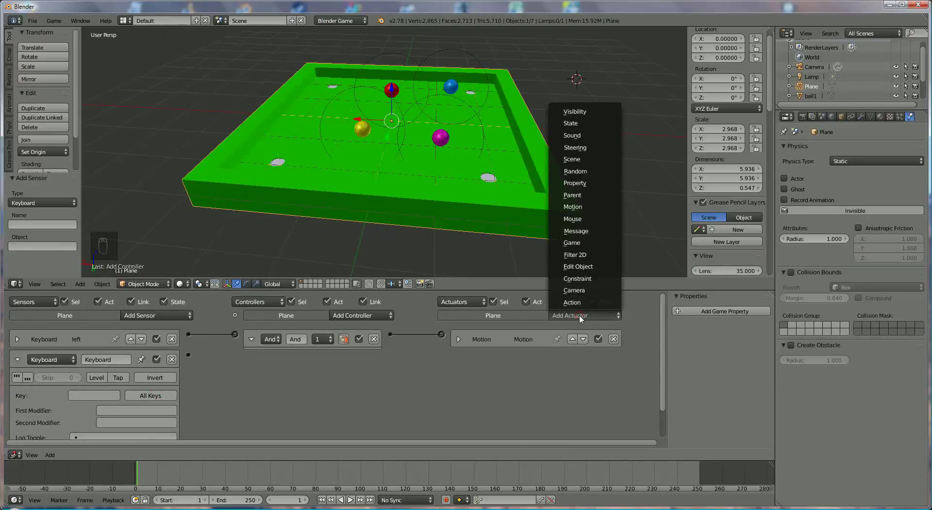
{"action": "left_click", "coordinate": [580, 207]}
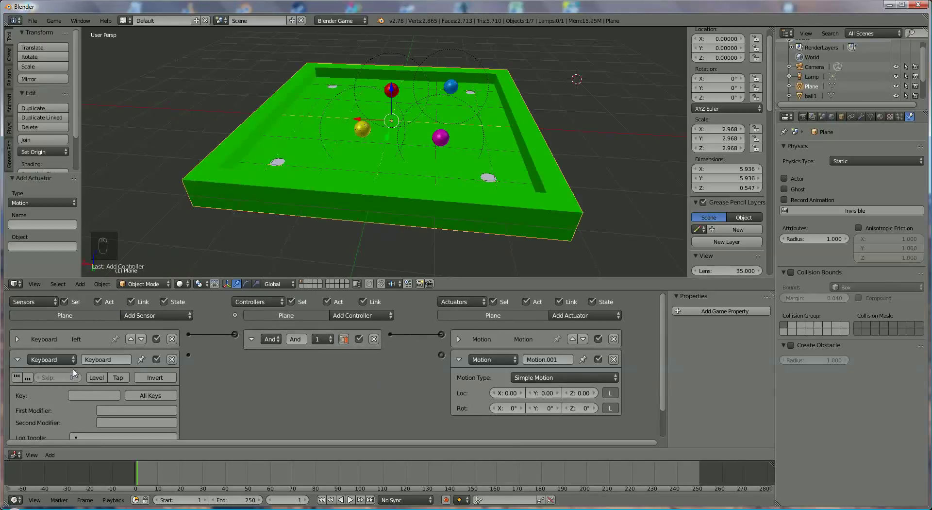
{"action": "left_click", "coordinate": [118, 359]}
{"action": "type", "text": "right"}
{"action": "left_click", "coordinate": [100, 397]}
{"action": "key", "text": "Right"}
Set the second Motion actuator's Y rotation to -0.3°, link the right sensor to it, and collapse both
{"action": "left_click", "coordinate": [529, 411]}
{"action": "left_click", "coordinate": [529, 410]}
{"action": "left_click_drag", "start_coordinate": [188, 355], "coordinate": [440, 356]}
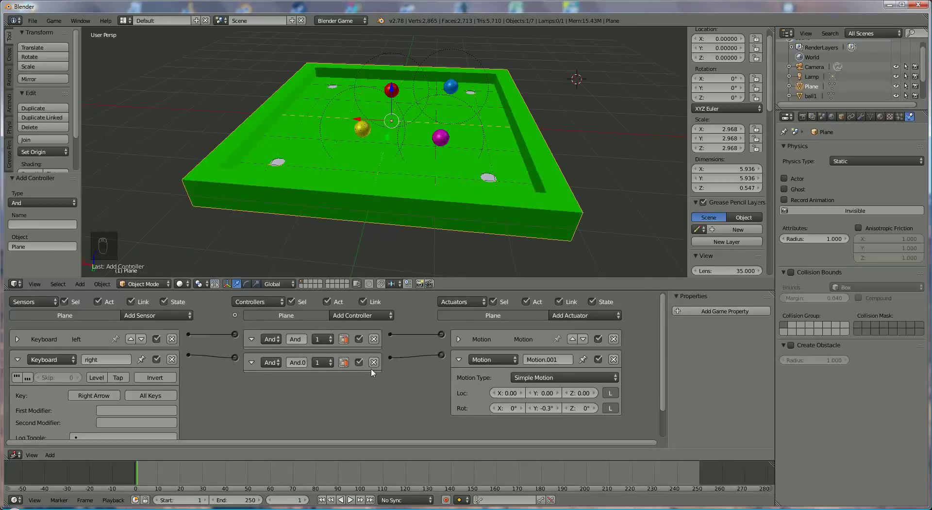
{"action": "left_click", "coordinate": [458, 359]}
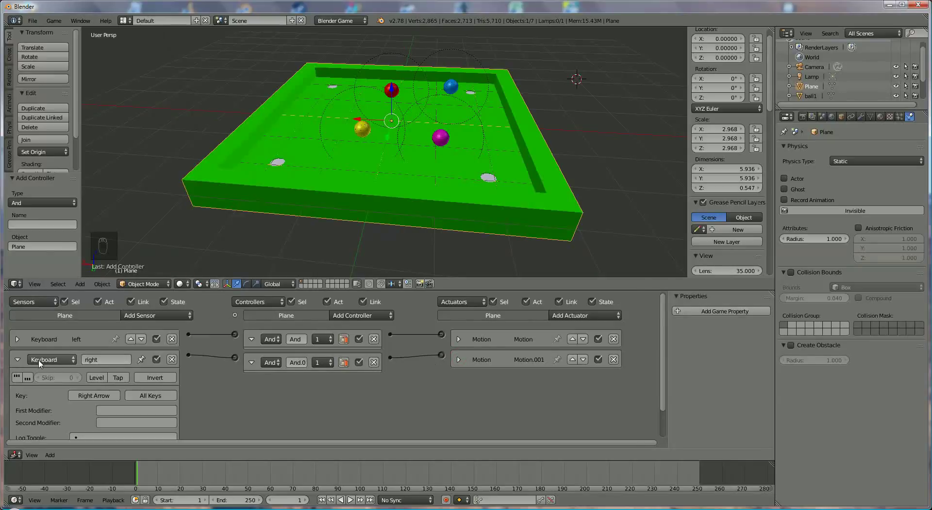
{"action": "left_click", "coordinate": [17, 359]}
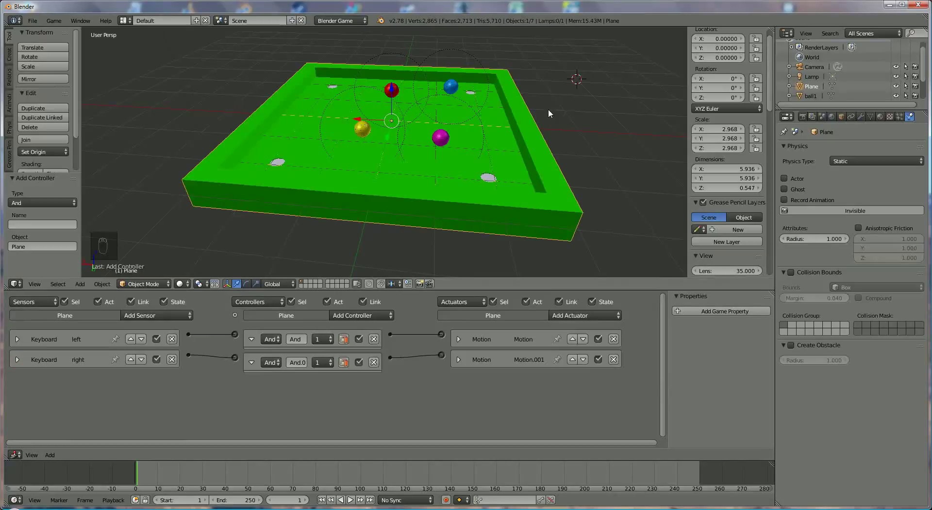
Run the game and test tilting the board both ways with the left and right arrow controls
{"action": "key", "text": "p"}
{"action": "key", "text": "Left"}
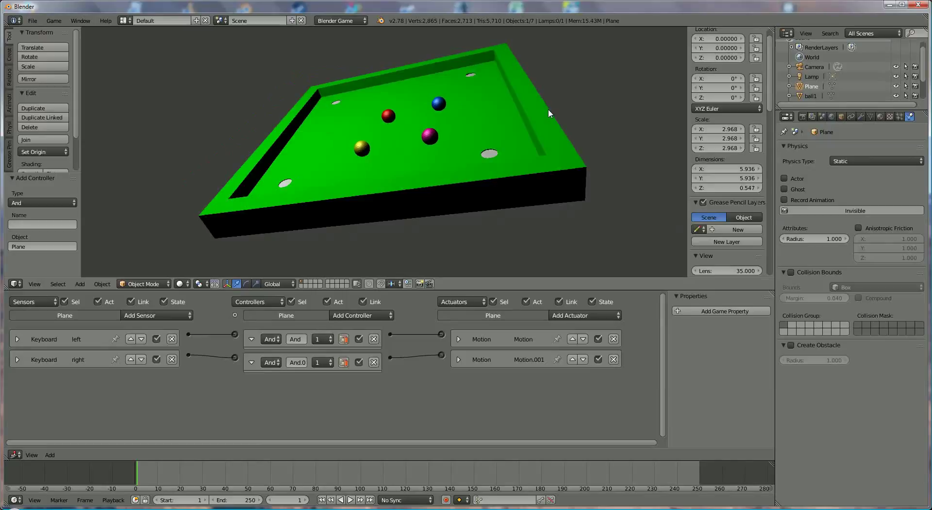
{"action": "key", "text": "Right"}
{"action": "key", "text": "Right"}
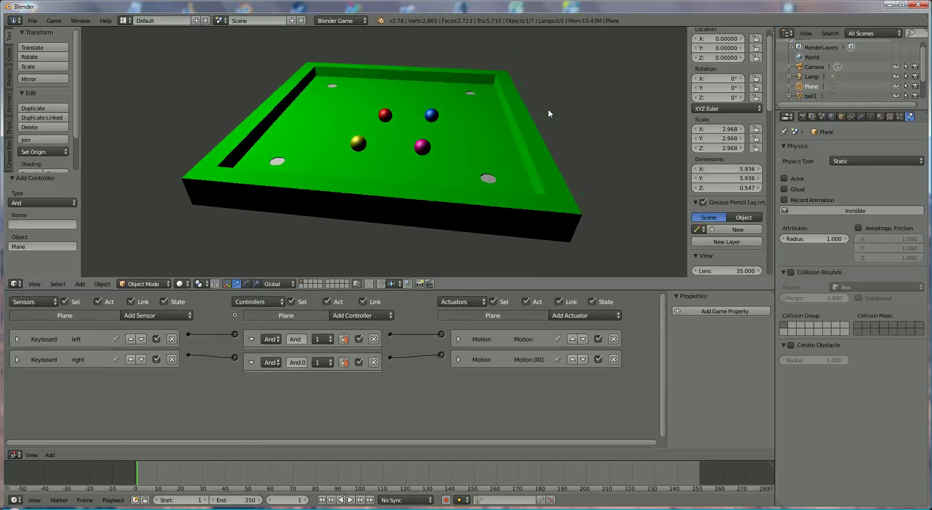
{"action": "key", "text": "Left"}
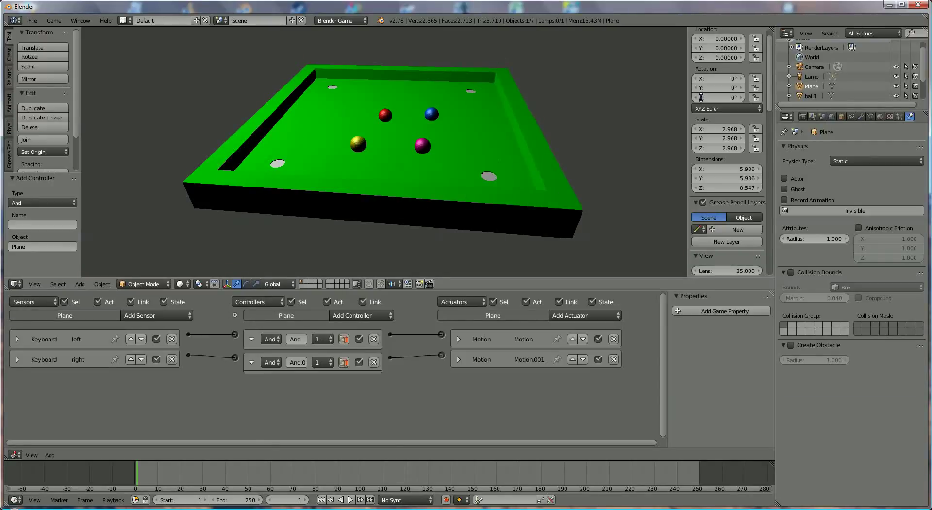
{"action": "key", "text": "Escape"}
Add a third Keyboard sensor named forward to the board and assign the Up Arrow key to it
{"action": "left_click", "coordinate": [162, 314]}
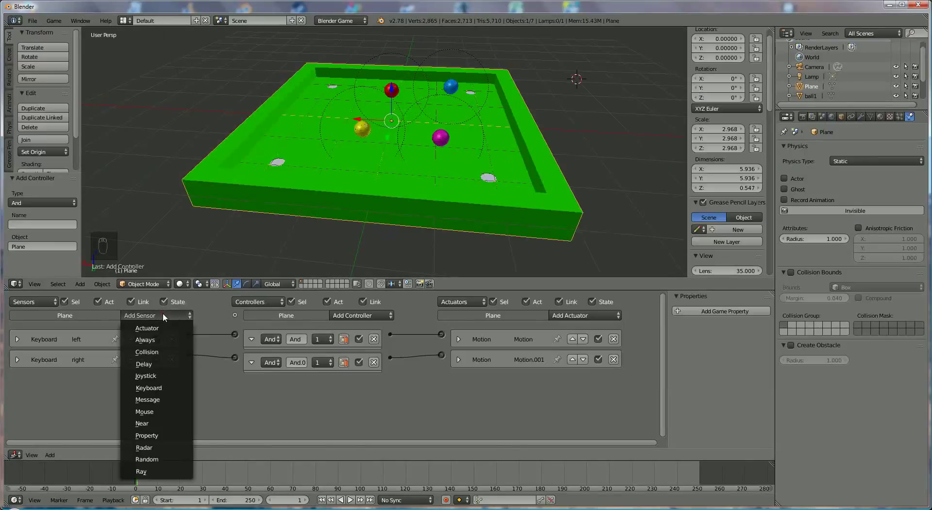
{"action": "left_click", "coordinate": [167, 391]}
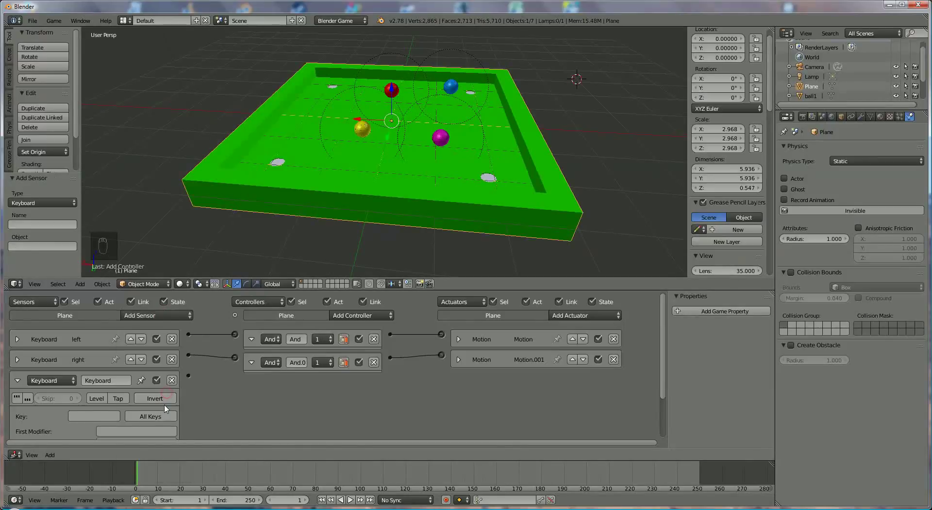
{"action": "left_click", "coordinate": [112, 380]}
{"action": "type", "text": "forw"}
{"action": "key", "text": "Return"}
{"action": "left_click", "coordinate": [104, 418]}
{"action": "key", "text": "Up"}
Add a third Motion actuator to the board and set its X rotation to 0.3°
{"action": "left_click", "coordinate": [580, 316]}
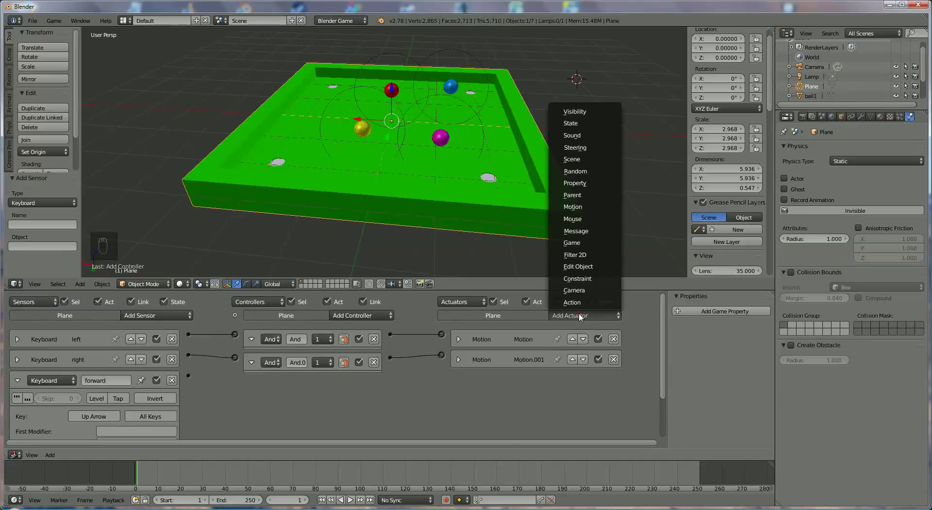
{"action": "left_click", "coordinate": [584, 207]}
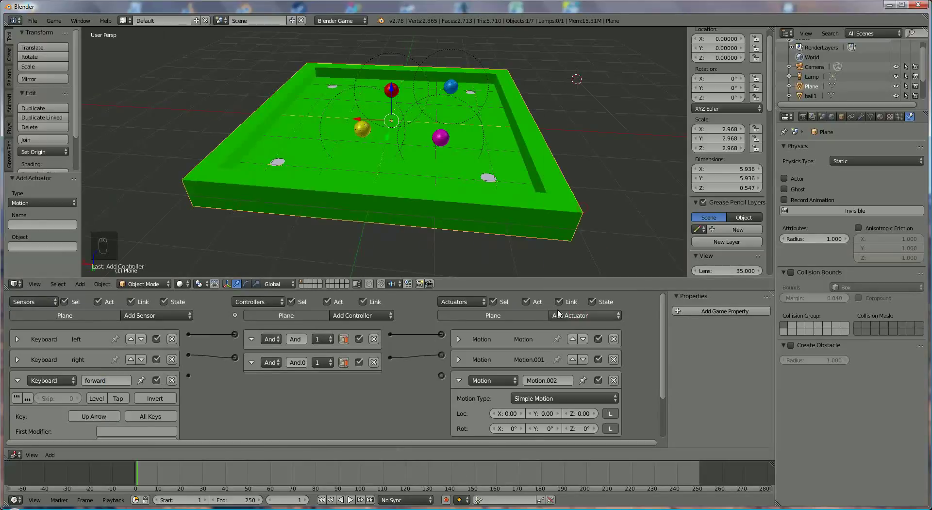
{"action": "left_click", "coordinate": [521, 429]}
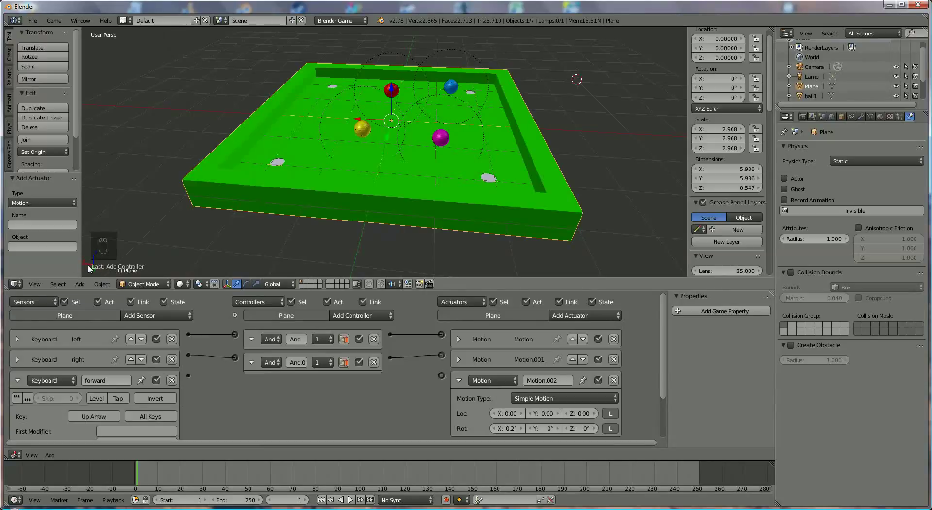
{"action": "left_click", "coordinate": [520, 427]}
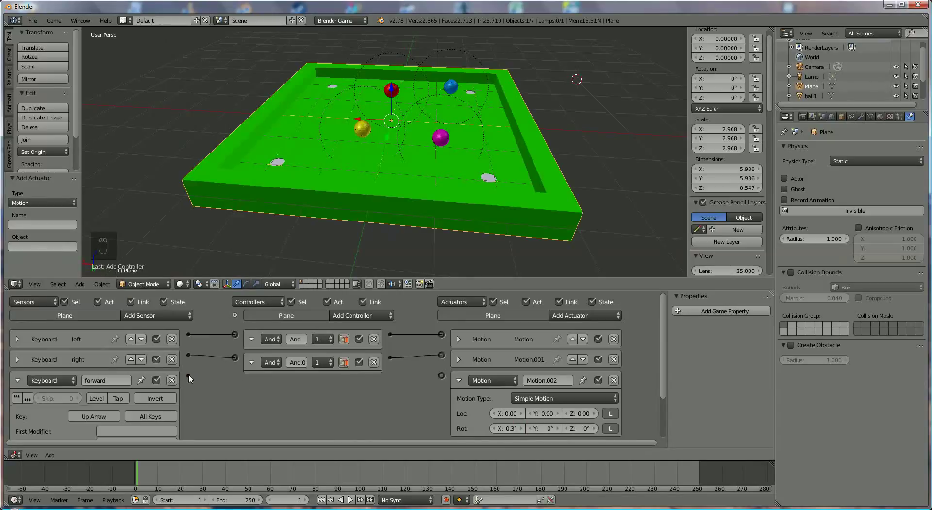
Link the forward sensor to the third Motion actuator and collapse both logic bricks
{"action": "left_click_drag", "start_coordinate": [188, 376], "coordinate": [441, 376]}
{"action": "left_click", "coordinate": [20, 380]}
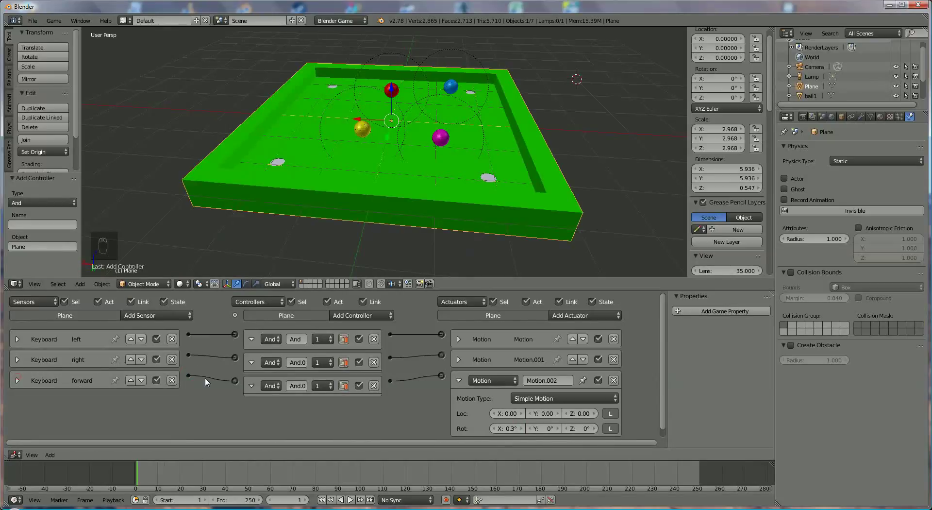
{"action": "left_click", "coordinate": [459, 380]}
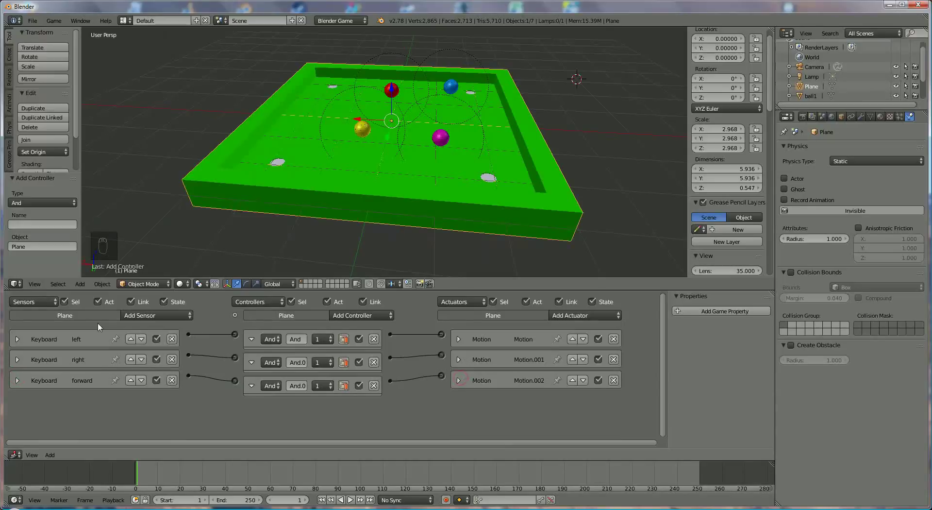
Add a fourth Keyboard sensor named backwards to the board, assign the Down Arrow key to it, and collapse it
{"action": "left_click", "coordinate": [131, 316]}
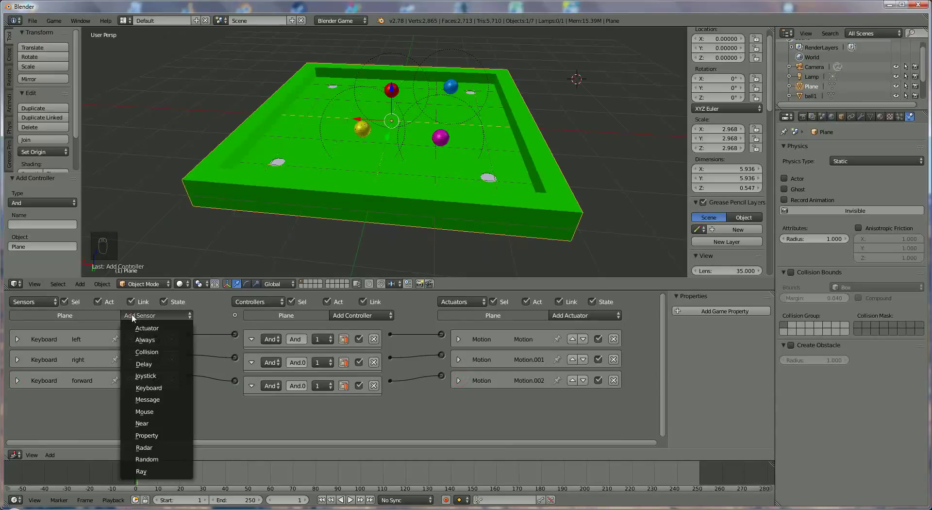
{"action": "left_click", "coordinate": [154, 388]}
{"action": "left_click", "coordinate": [104, 401]}
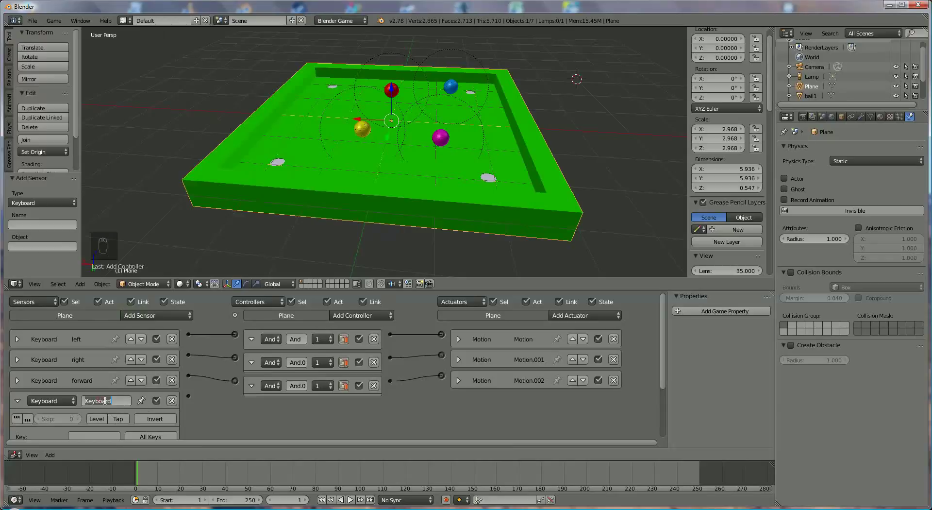
{"action": "type", "text": "backwards"}
{"action": "left_click", "coordinate": [95, 437]}
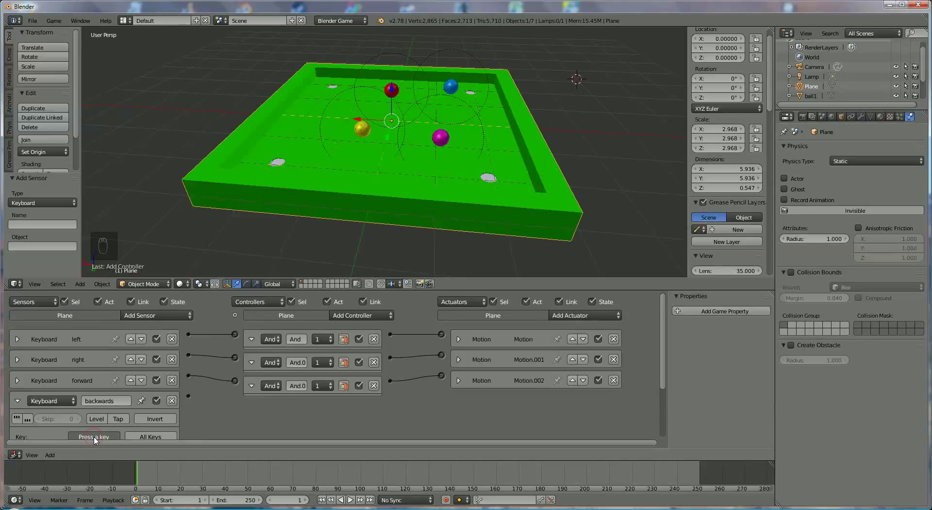
{"action": "key", "text": "Down"}
{"action": "scroll", "coordinate": [660, 356], "scroll_direction": "down", "scroll_amount": 2}
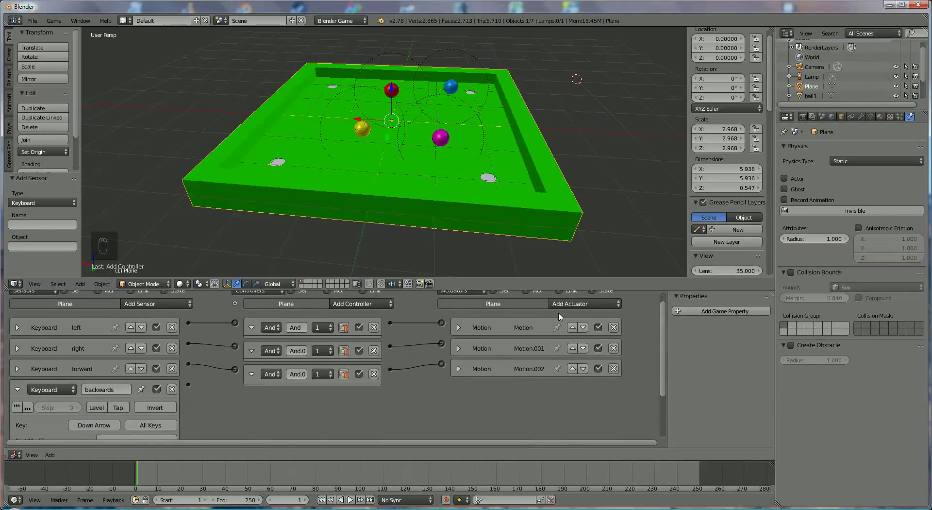
{"action": "left_click", "coordinate": [17, 389]}
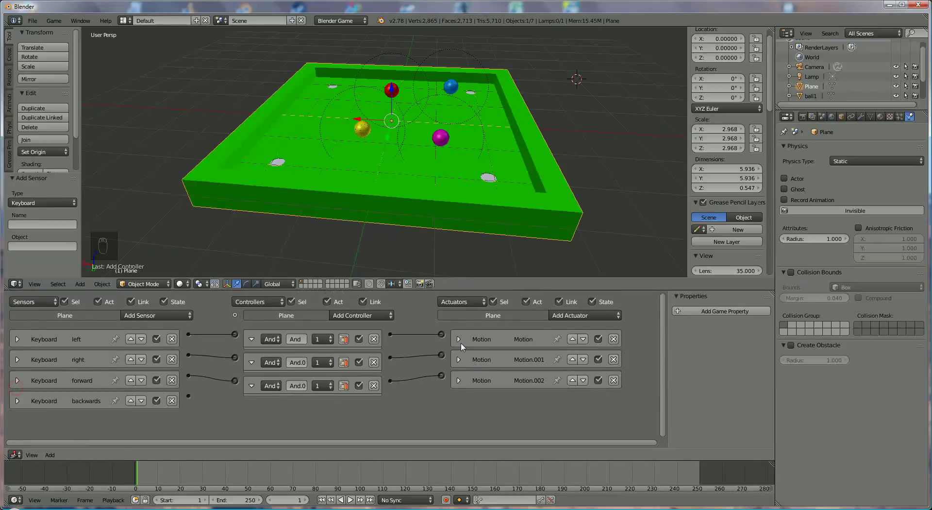
Add a fourth Motion actuator with a negative X rotation, link the backwards sensor to it, and collapse it
{"action": "left_click", "coordinate": [559, 320]}
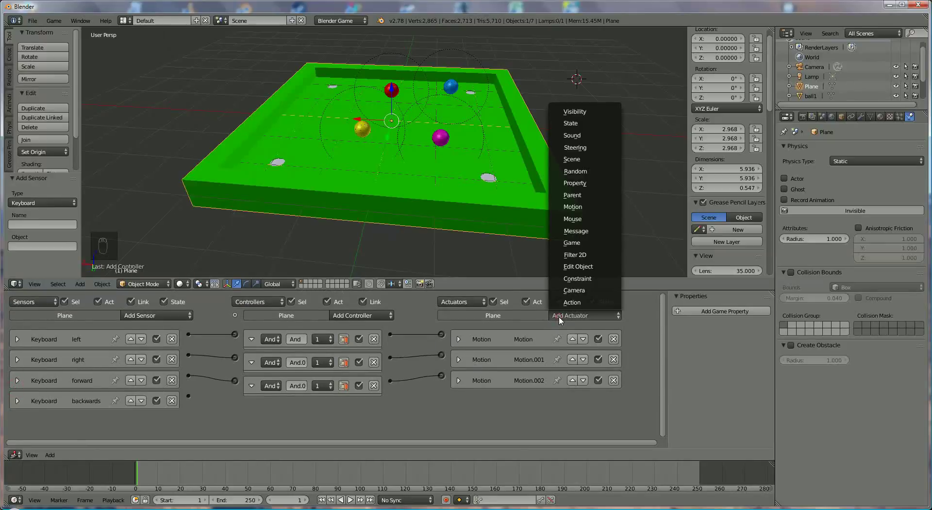
{"action": "left_click", "coordinate": [578, 211]}
{"action": "left_click_drag", "start_coordinate": [661, 388], "coordinate": [663, 418]}
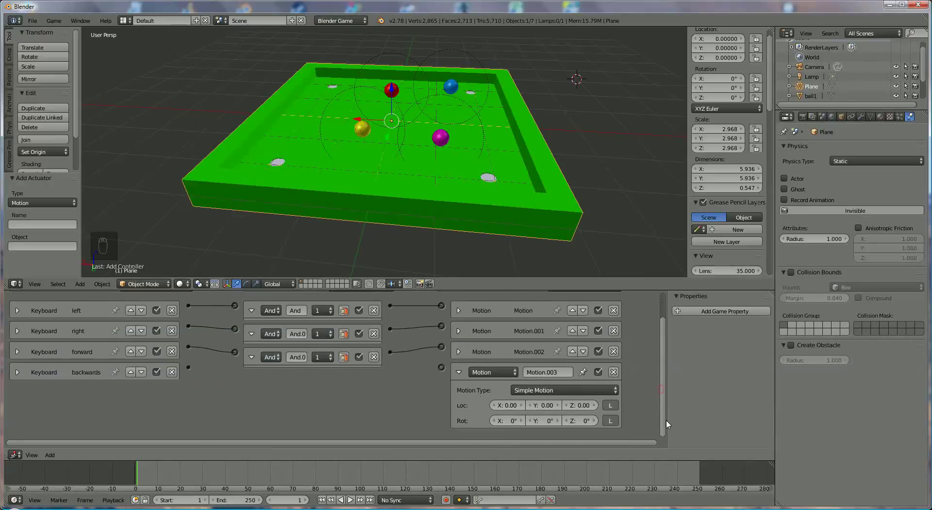
{"action": "left_click", "coordinate": [493, 421]}
{"action": "left_click", "coordinate": [493, 420]}
{"action": "left_click_drag", "start_coordinate": [190, 370], "coordinate": [442, 372]}
{"action": "left_click", "coordinate": [459, 372]}
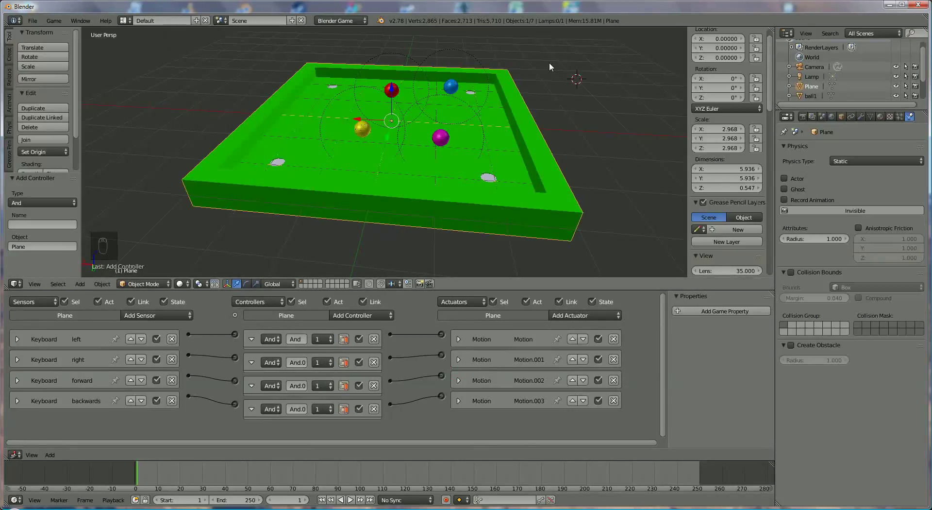
Run the game and test tilting the board in all four directions, rolling the balls around the holes
{"action": "key", "text": "p"}
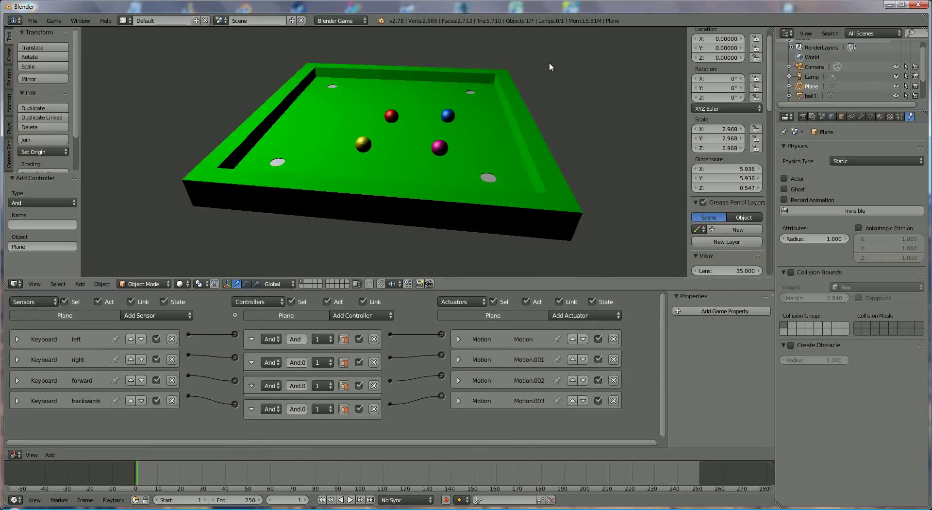
{"action": "key", "text": "Left"}
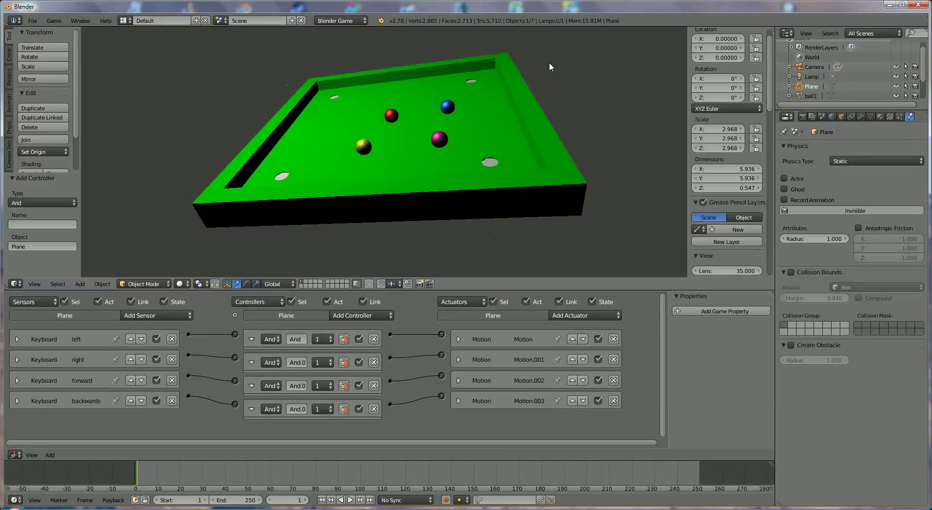
{"action": "key", "text": "Down"}
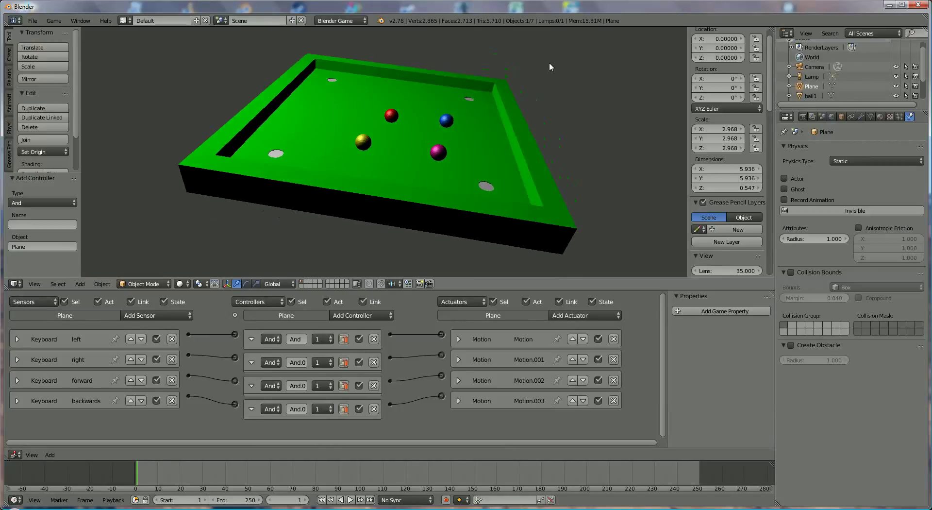
{"action": "key", "text": "Up"}
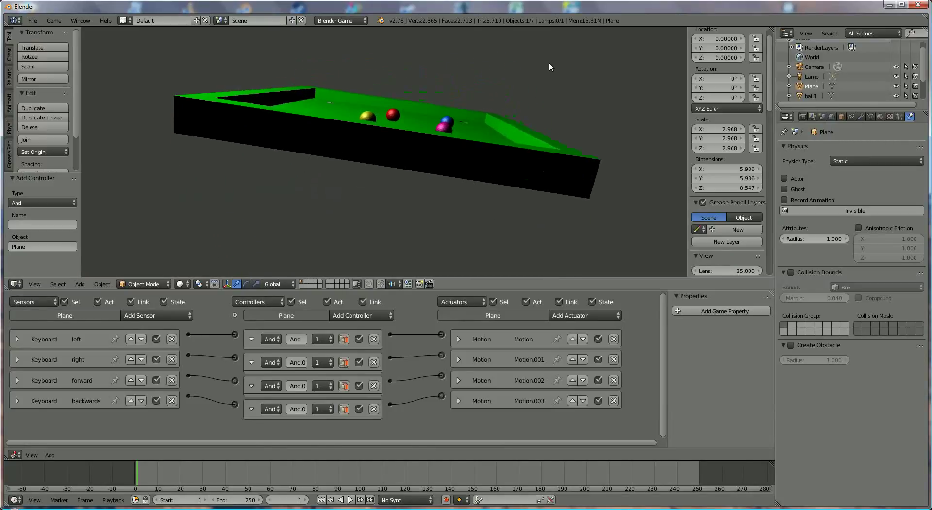
{"action": "key", "text": "Down"}
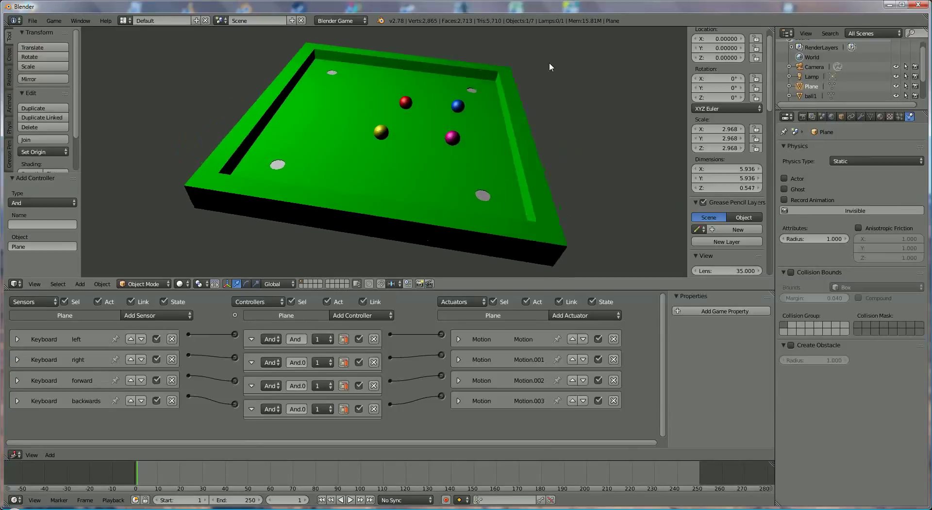
{"action": "key", "text": "Up"}
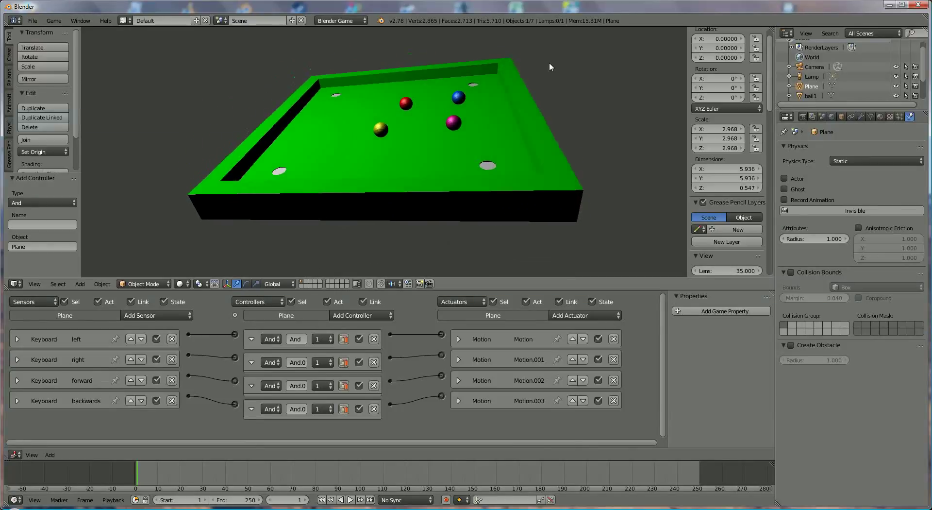
{"action": "key", "text": "Left"}
{"action": "key", "text": "Right"}
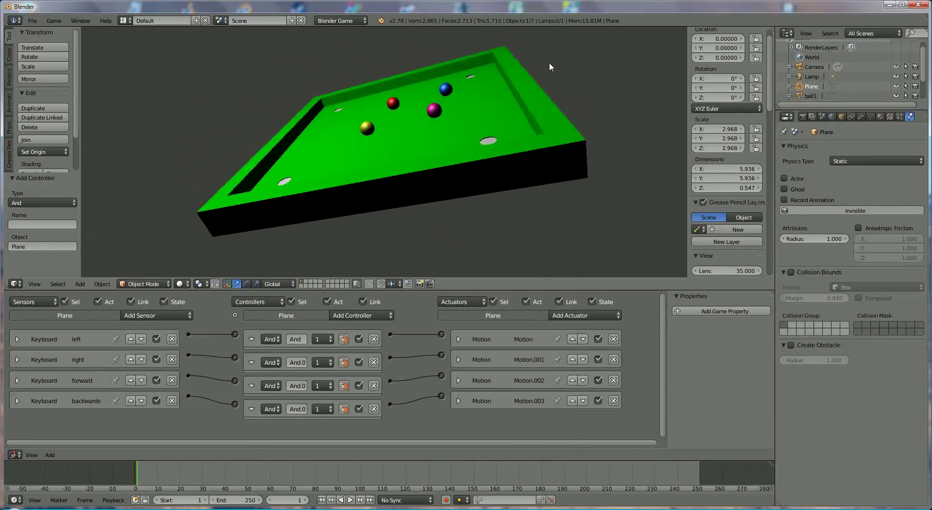
{"action": "key", "text": "Up"}
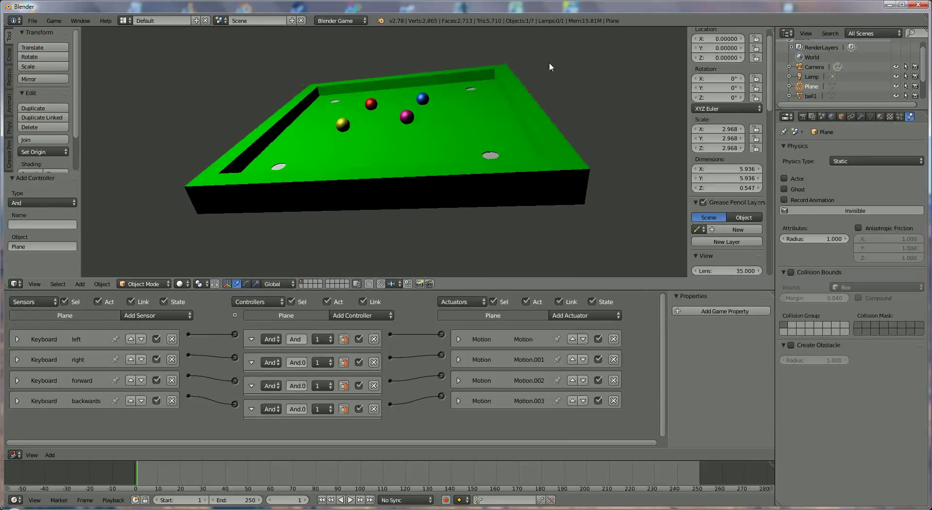
{"action": "key", "text": "Left"}
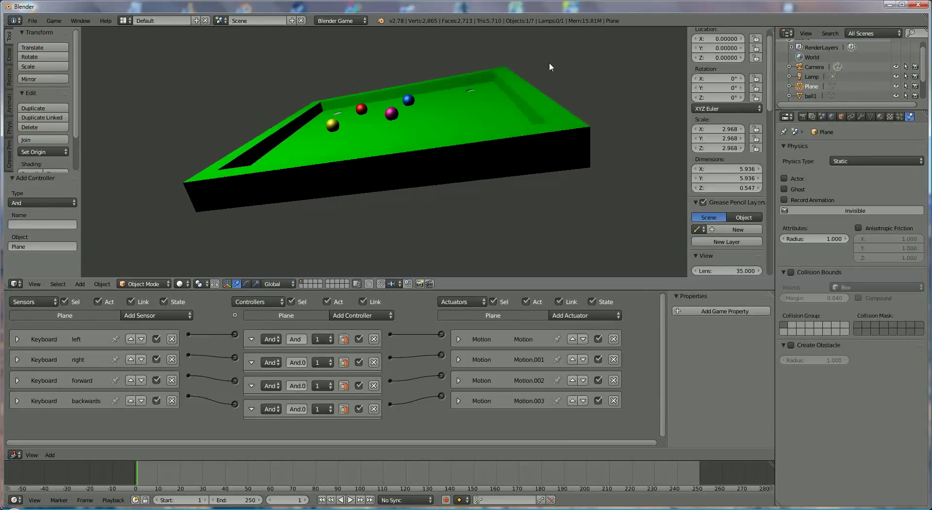
{"action": "key", "text": "Right"}
{"action": "key", "text": "Left"}
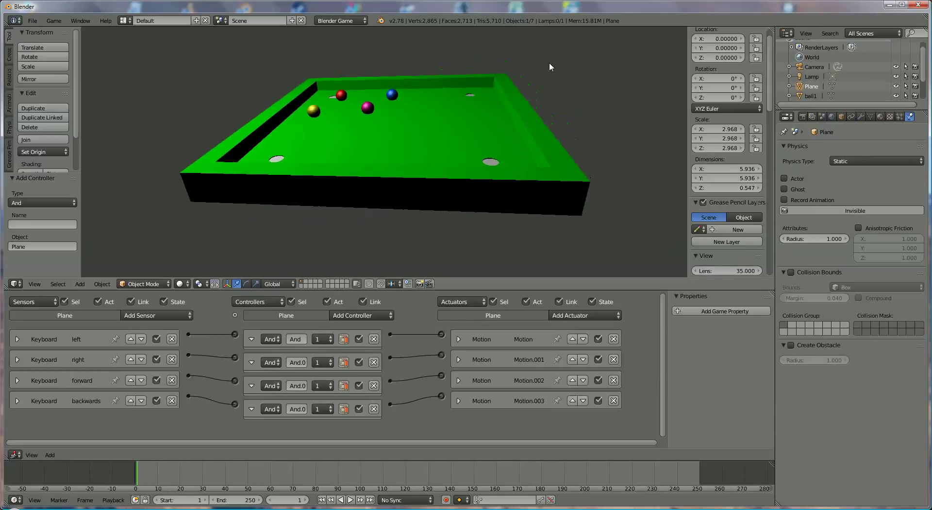
{"action": "key", "text": "Left"}
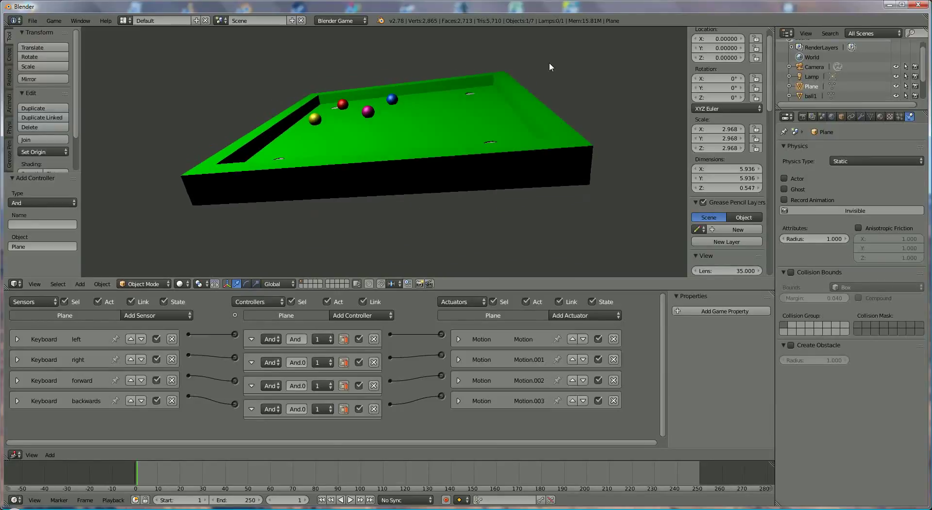
{"action": "key", "text": "Left"}
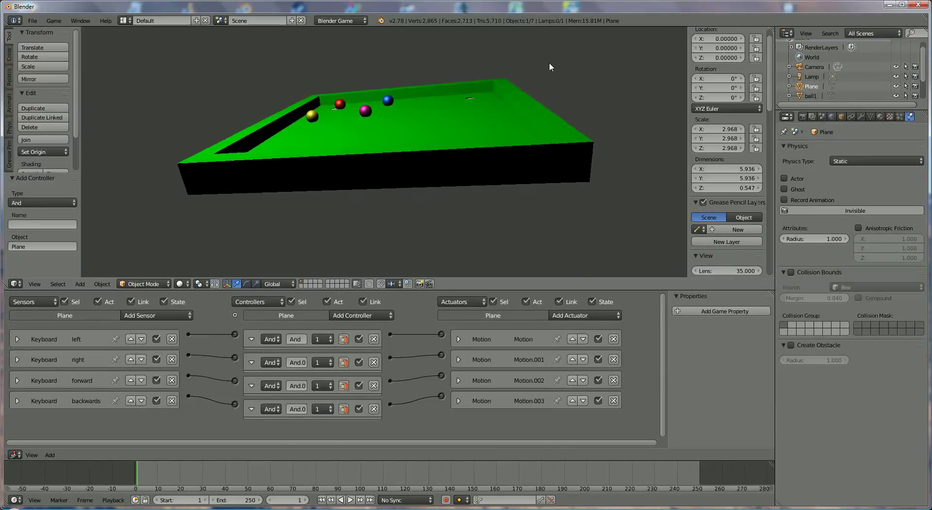
{"action": "key", "text": "Right"}
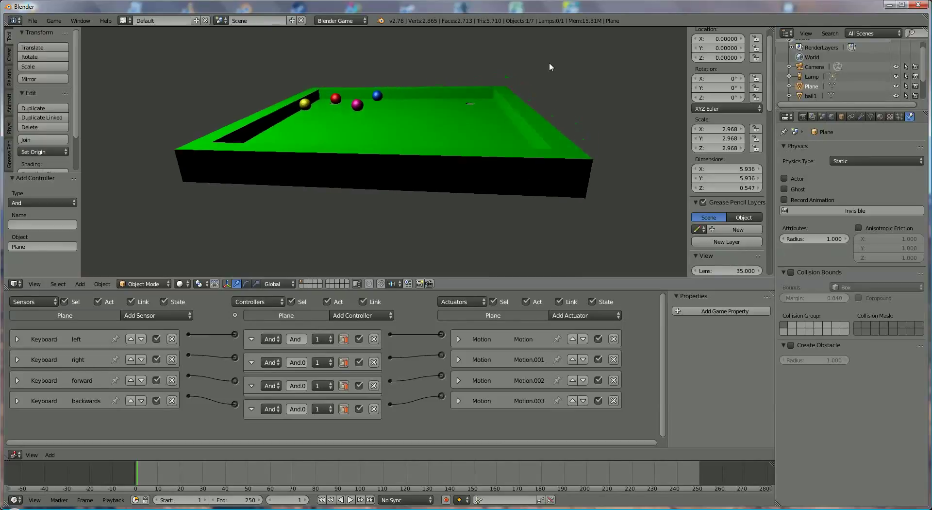
{"action": "key", "text": "Down"}
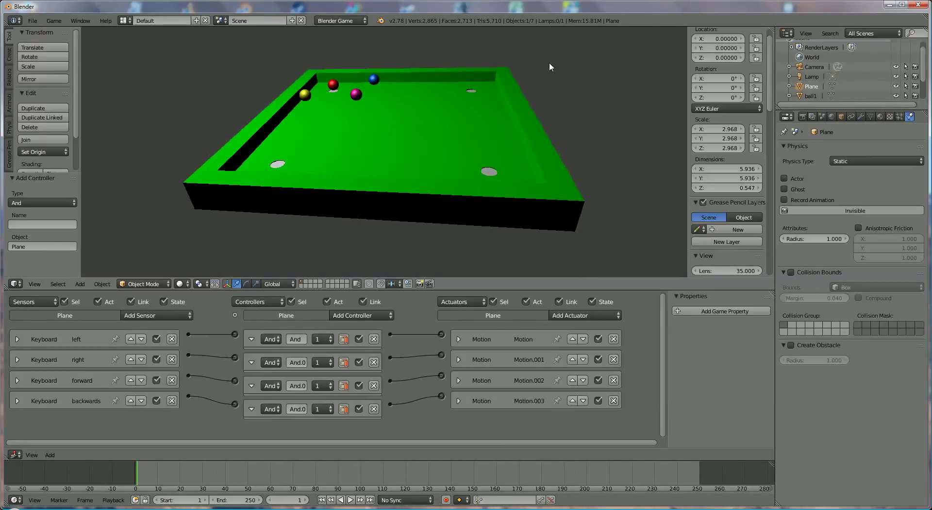
{"action": "key", "text": "Down"}
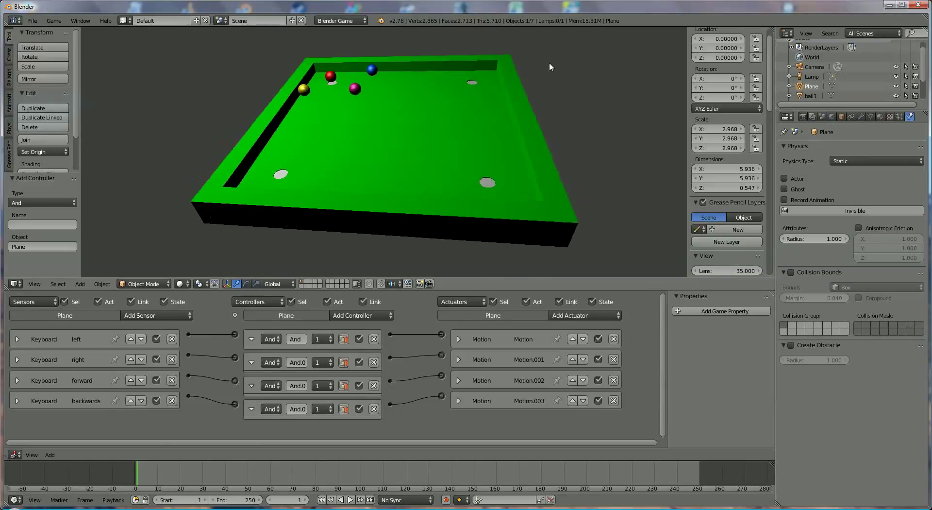
{"action": "key", "text": "Right"}
{"action": "key", "text": "Down"}
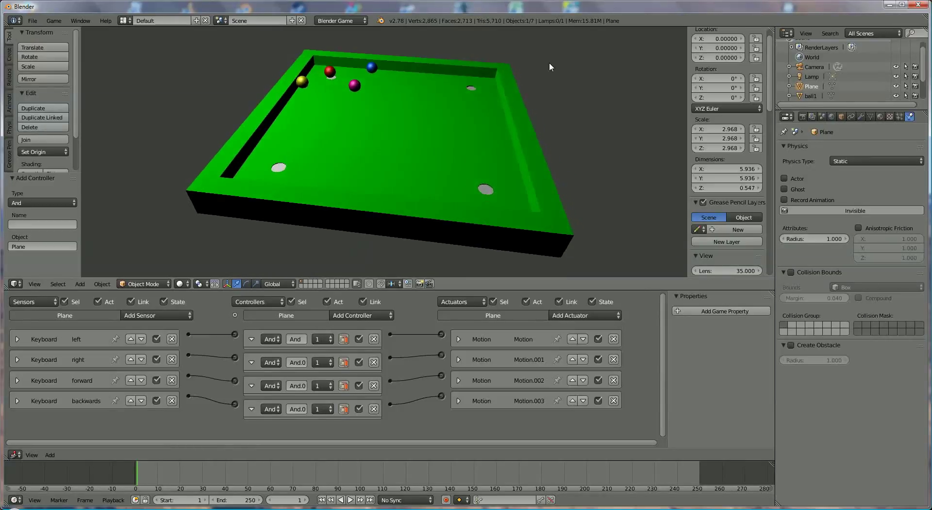
{"action": "key", "text": "Down"}
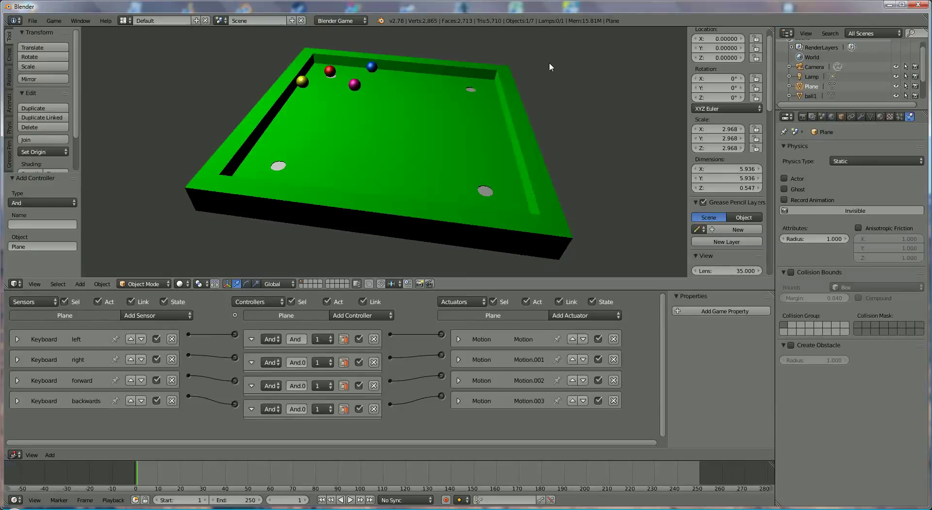
{"action": "key", "text": "Down"}
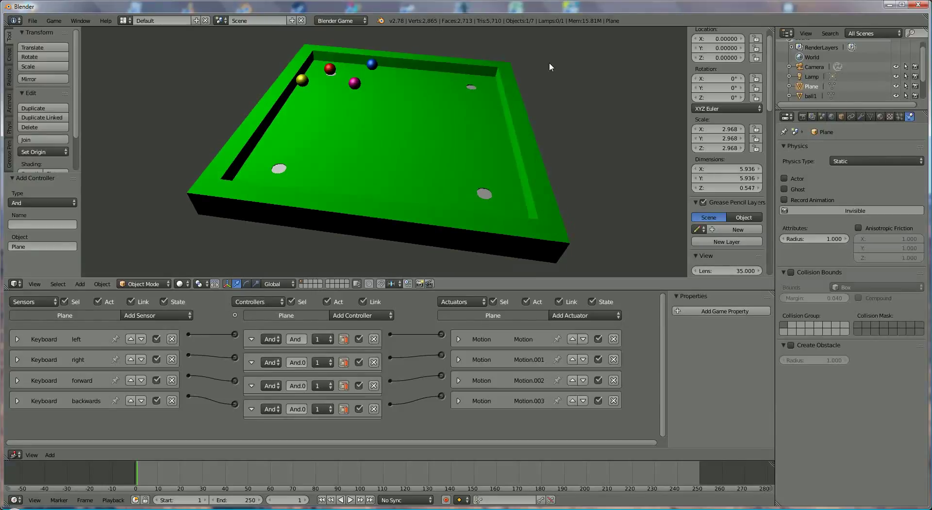
{"action": "key", "text": "Down"}
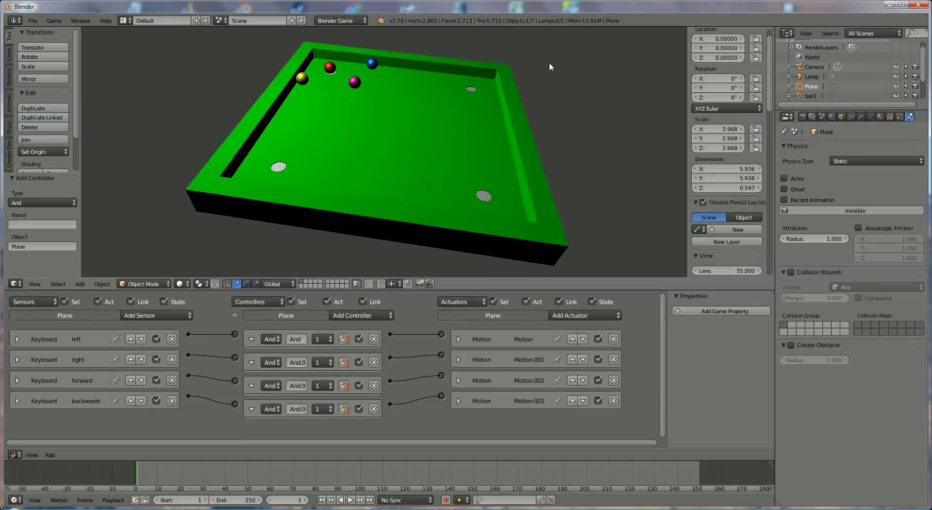
{"action": "key", "text": "Down"}
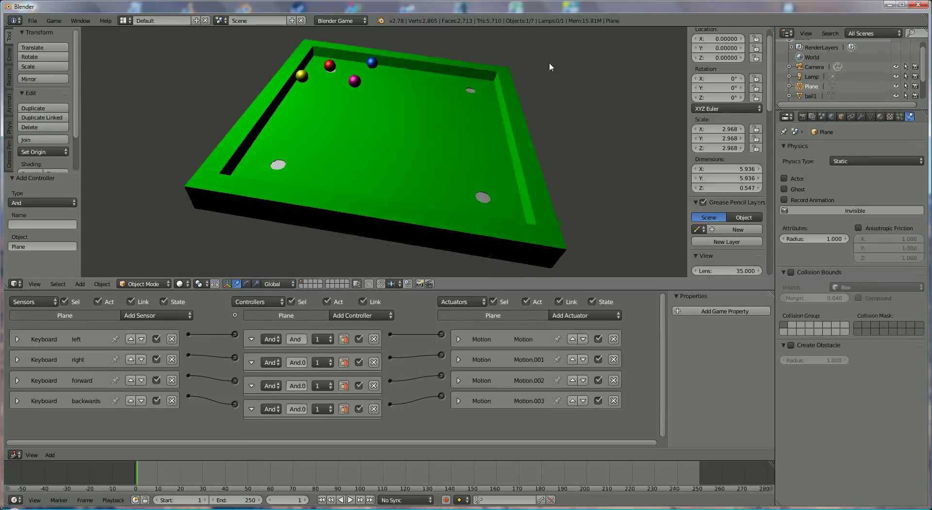
{"action": "key", "text": "Down"}
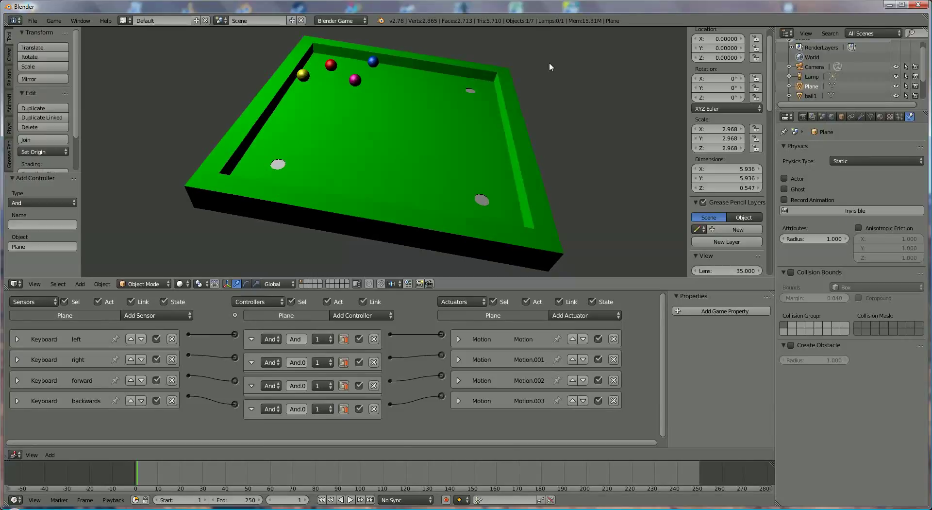
{"action": "key", "text": "Up"}
{"action": "key", "text": "Down"}
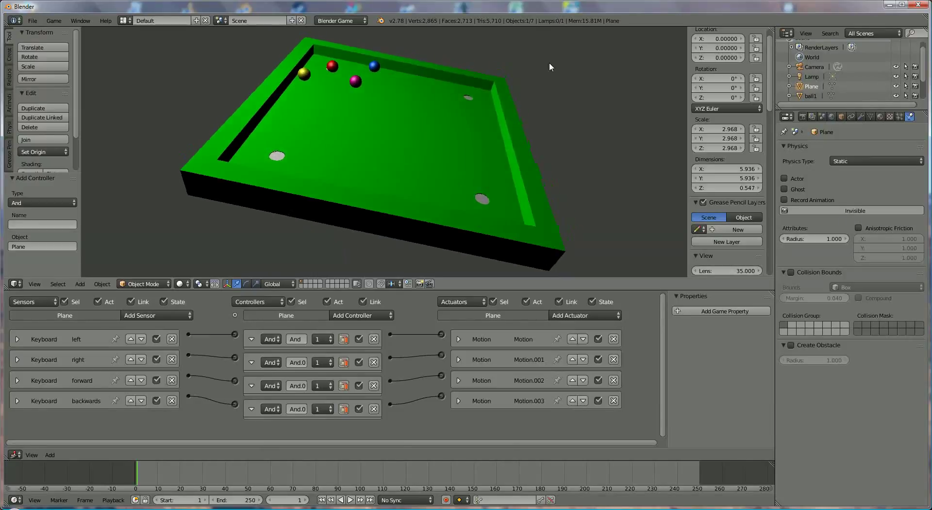
{"action": "key", "text": "Down"}
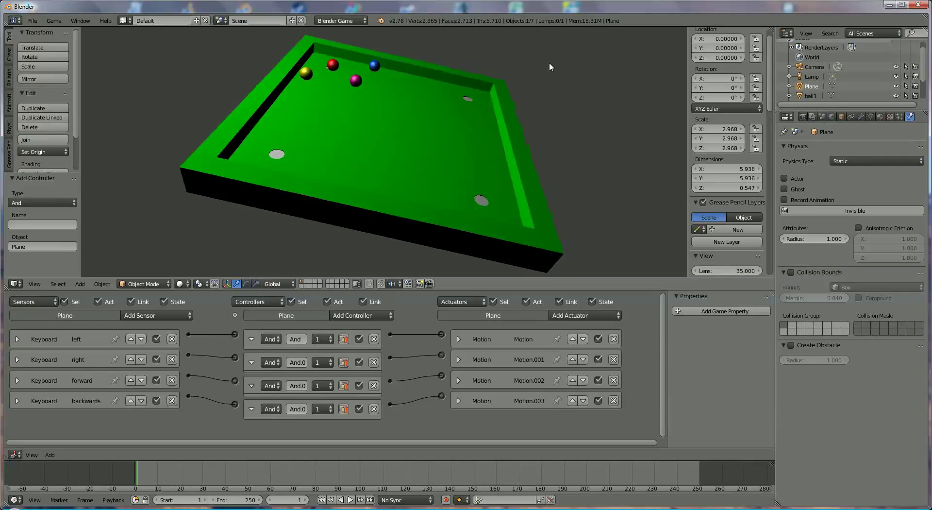
{"action": "key", "text": "Left"}
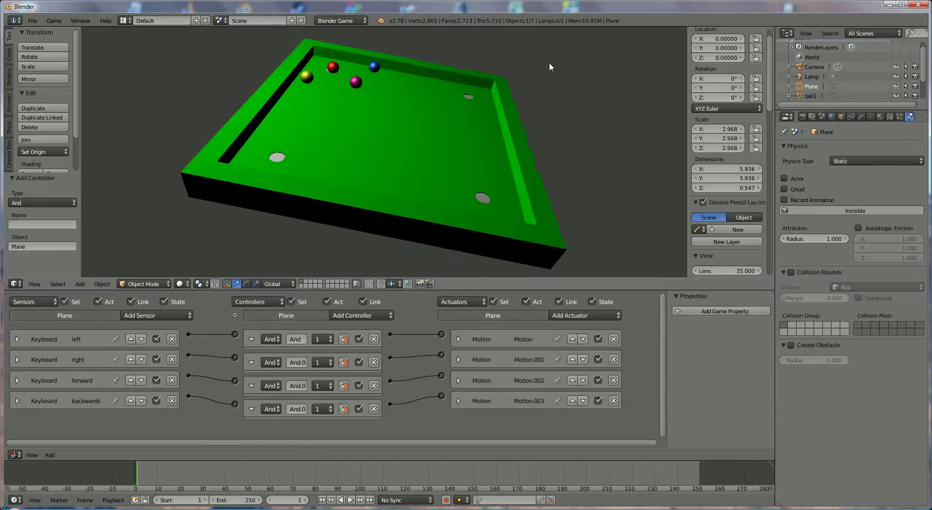
{"action": "key", "text": "Down"}
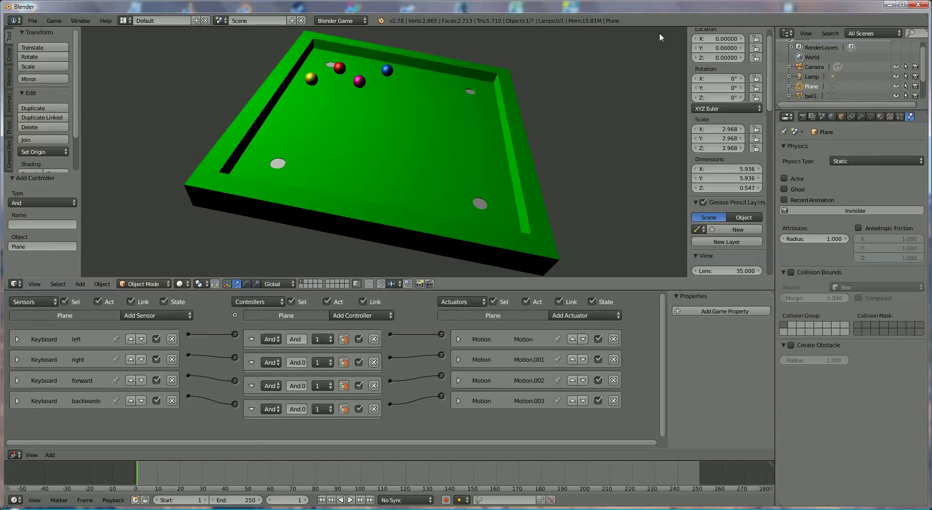
Stop the game and enter Edit Mode on the green board, close to the hole near the yellow ball
{"action": "key", "text": "Escape"}
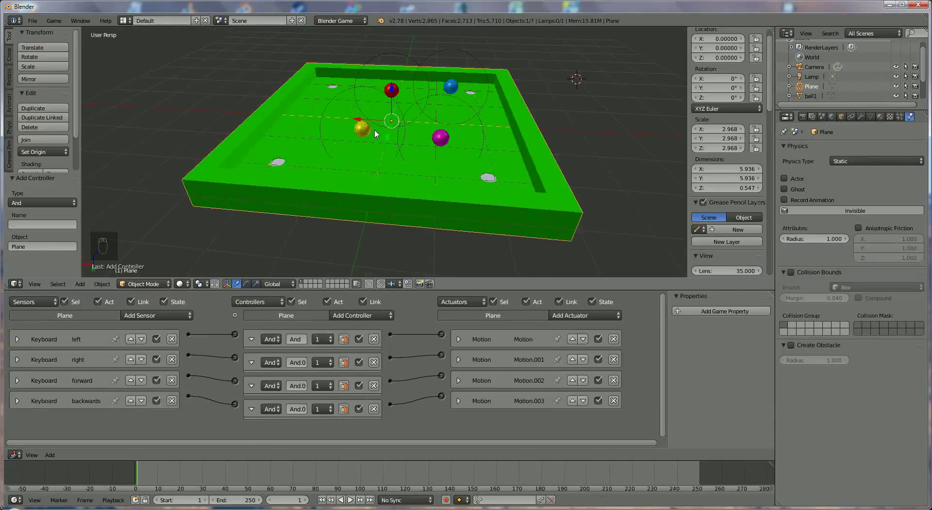
{"action": "scroll", "coordinate": [379, 124], "scroll_direction": "up", "scroll_amount": 3}
{"action": "middle_click_drag", "start_coordinate": [379, 117], "coordinate": [381, 146]}
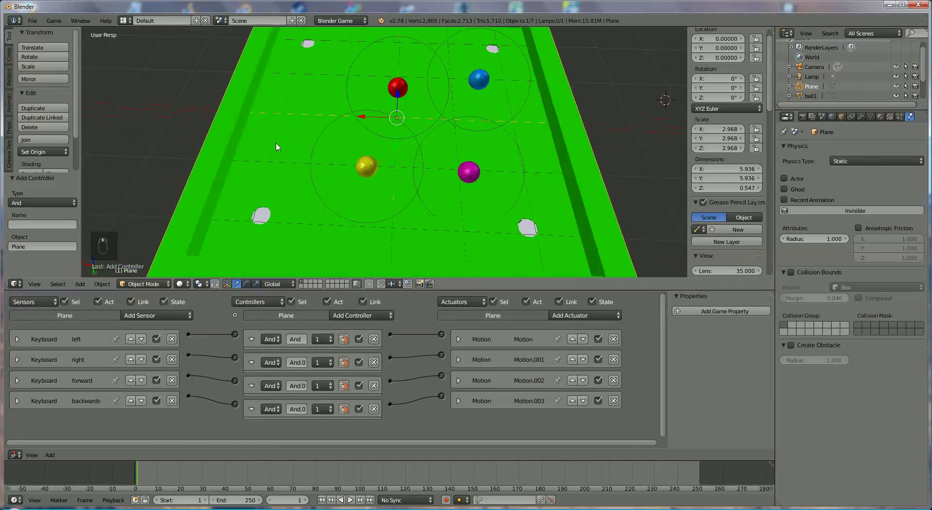
{"action": "middle_click_drag", "start_coordinate": [322, 141], "coordinate": [371, 104]}
{"action": "scroll", "coordinate": [373, 117], "scroll_direction": "up", "scroll_amount": 6}
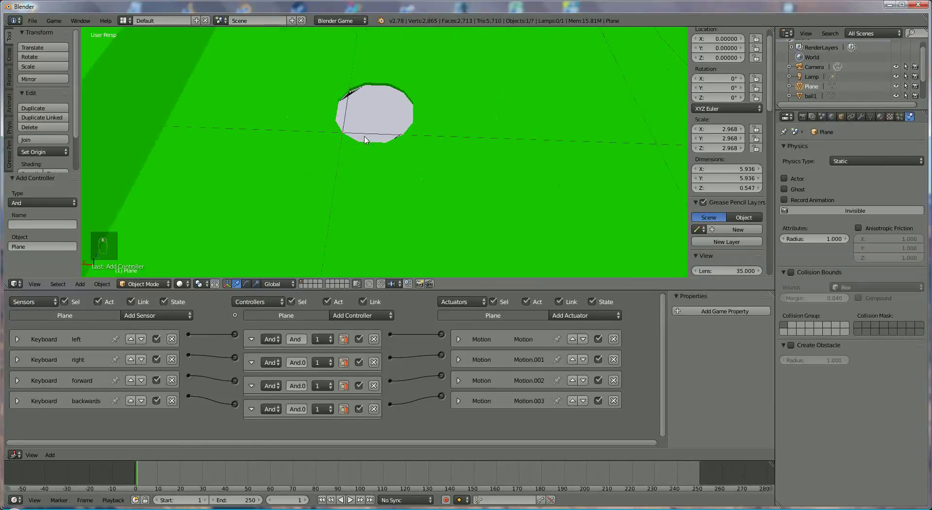
{"action": "left_click", "coordinate": [143, 284]}
{"action": "left_click", "coordinate": [141, 262]}
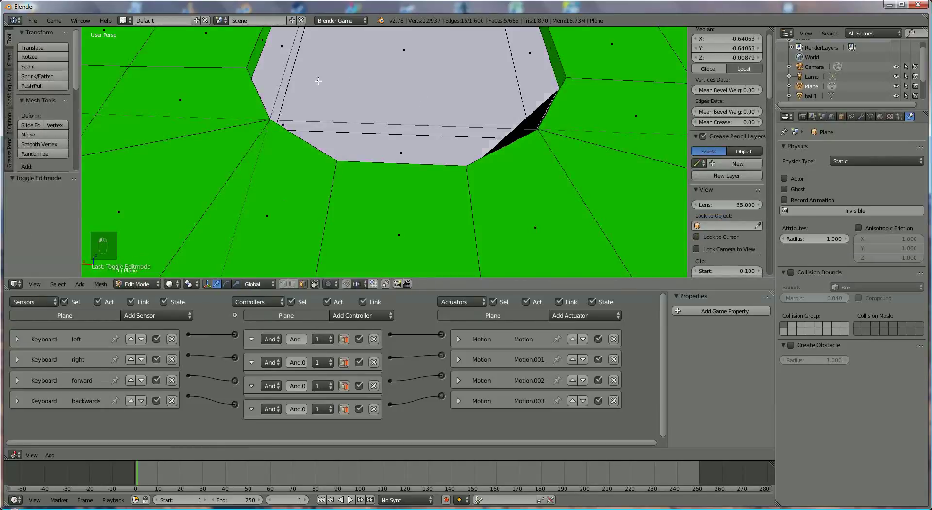
Add the floor faces of the hole near the yellow ball to the selected opposite hole floor and lower both about 0.013 along Z
{"action": "scroll", "coordinate": [426, 97], "scroll_direction": "down", "scroll_amount": 5}
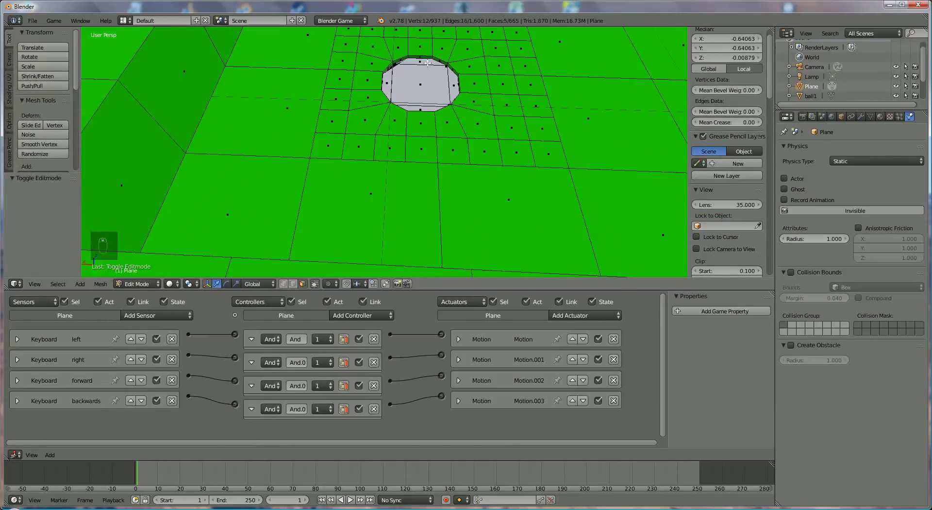
{"action": "left_click", "coordinate": [455, 81], "text": "shift"}
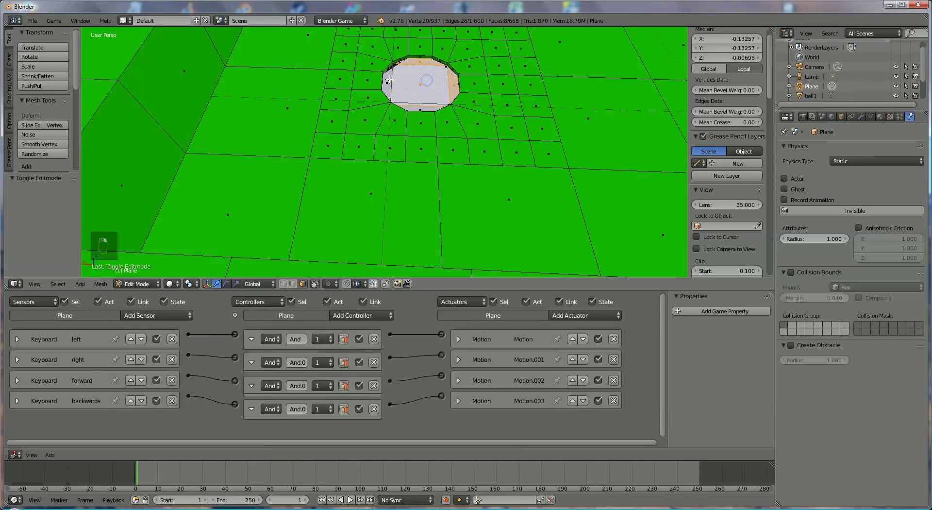
{"action": "left_click", "coordinate": [418, 110], "text": "shift"}
{"action": "left_click", "coordinate": [419, 108], "text": "shift"}
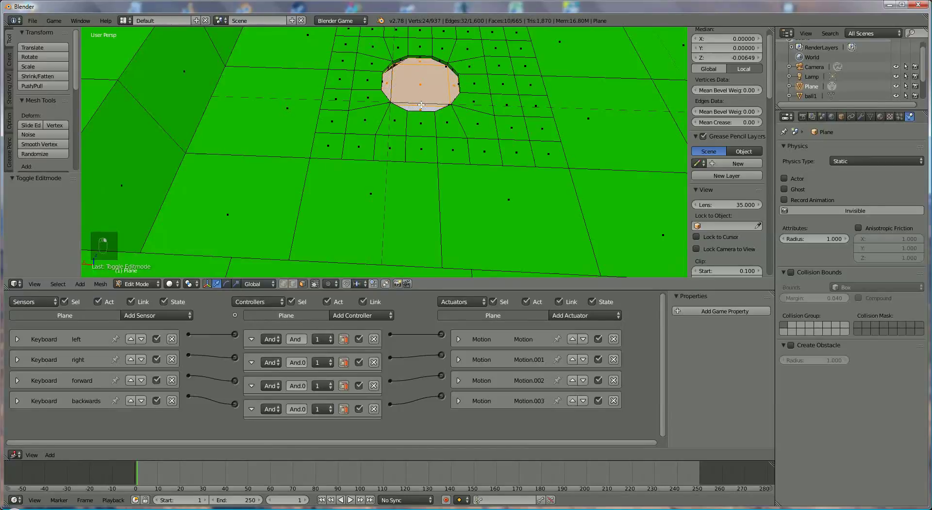
{"action": "scroll", "coordinate": [421, 104], "scroll_direction": "down", "scroll_amount": 3}
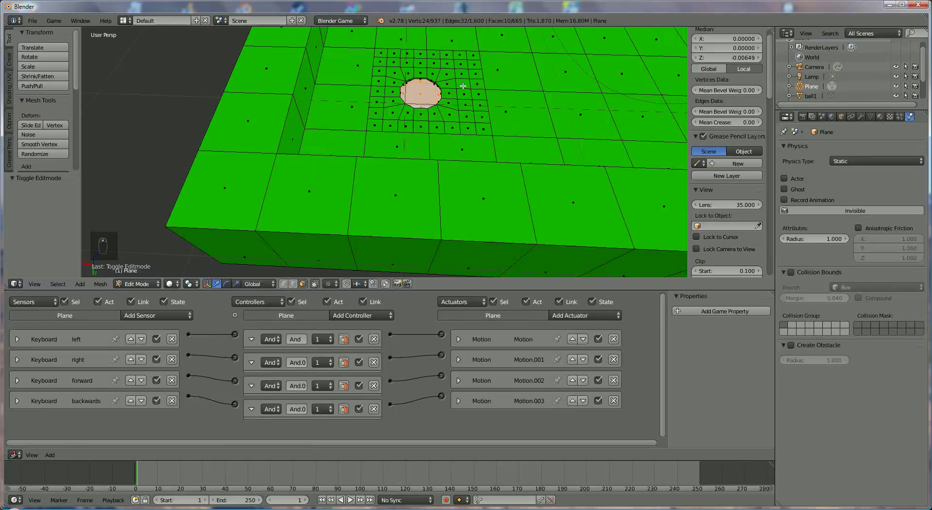
{"action": "middle_click_drag", "start_coordinate": [462, 85], "coordinate": [454, 118]}
{"action": "scroll", "coordinate": [550, 83], "scroll_direction": "up", "scroll_amount": 1}
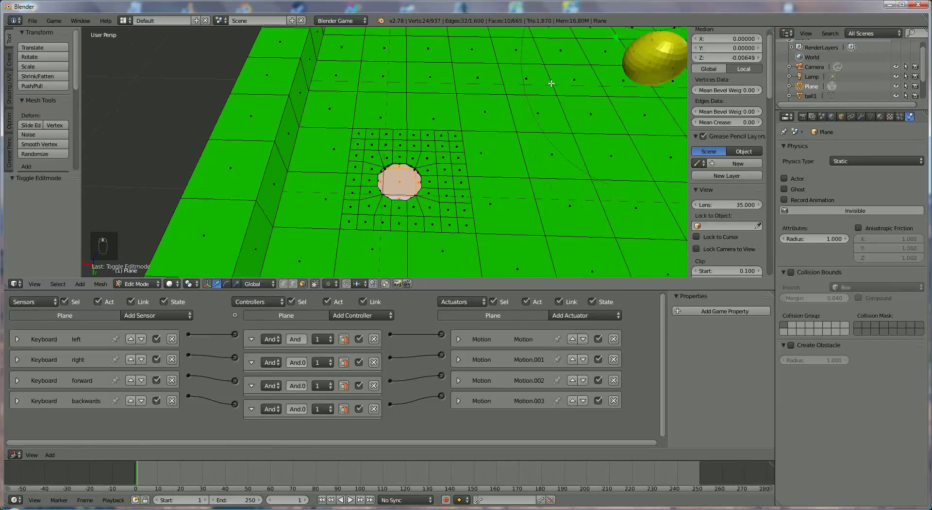
{"action": "scroll", "coordinate": [551, 83], "scroll_direction": "down", "scroll_amount": 4}
{"action": "middle_click_drag", "start_coordinate": [586, 52], "coordinate": [563, 81], "text": "shift"}
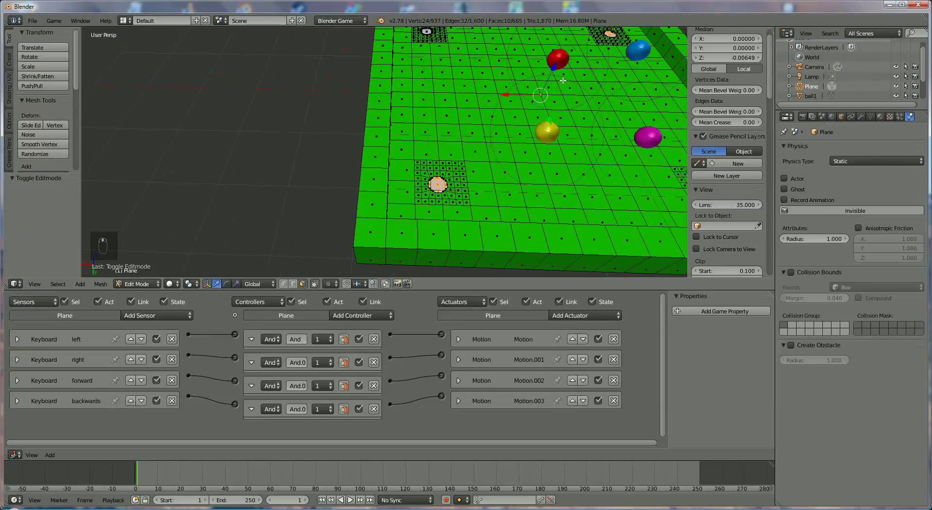
{"action": "key", "text": "g"}
{"action": "key", "text": "x"}
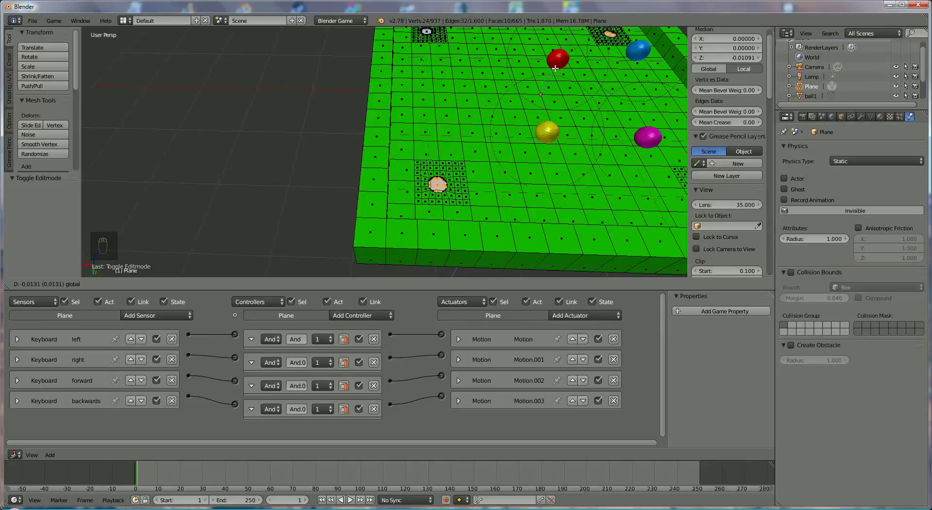
{"action": "left_click", "coordinate": [555, 68]}
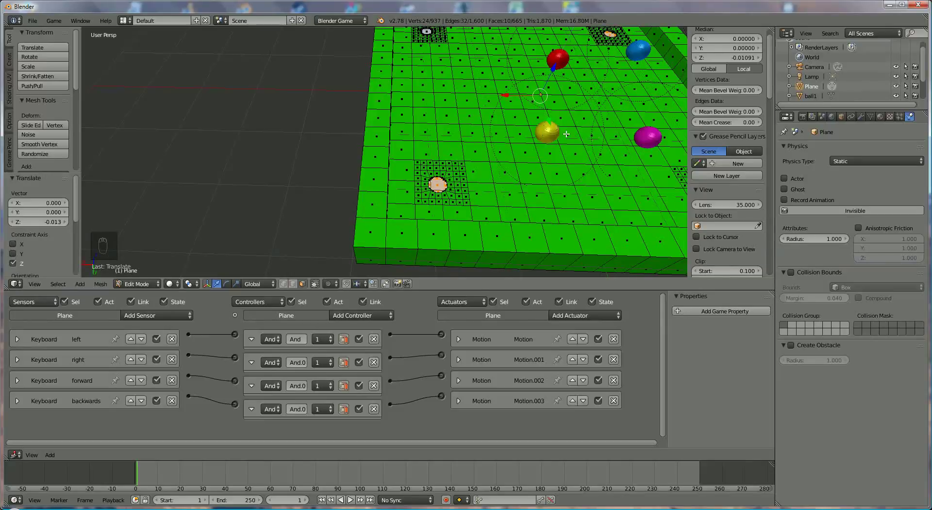
Select the five floor faces of the hole near the magenta ball and lower them about 0.013 along Z
{"action": "middle_click_drag", "start_coordinate": [567, 134], "coordinate": [468, 125], "text": "shift"}
{"action": "scroll", "coordinate": [469, 129], "scroll_direction": "up", "scroll_amount": 2}
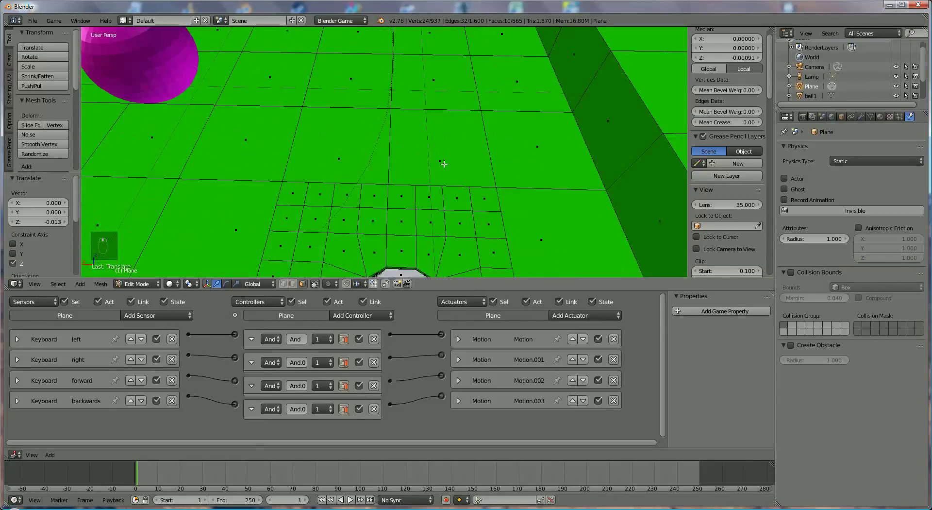
{"action": "scroll", "coordinate": [442, 166], "scroll_direction": "down", "scroll_amount": 3}
{"action": "middle_click_drag", "start_coordinate": [411, 188], "coordinate": [417, 154]}
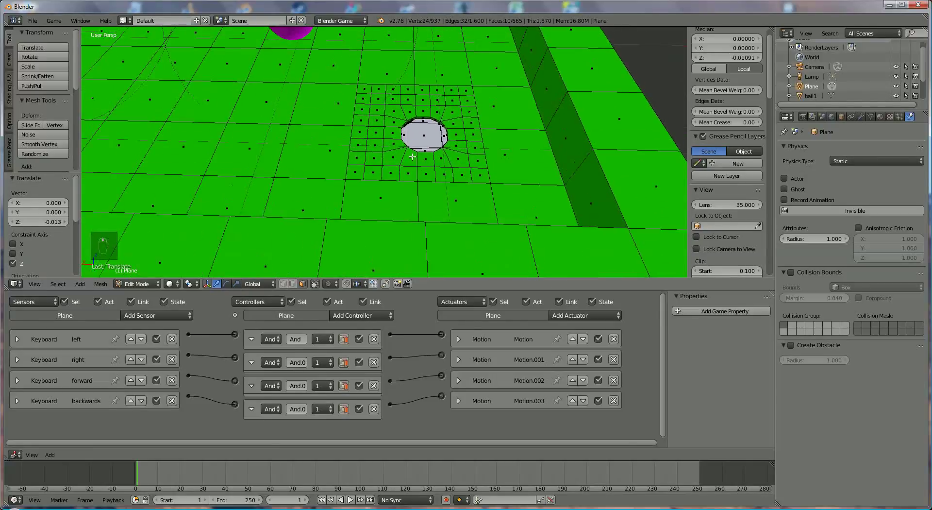
{"action": "scroll", "coordinate": [418, 152], "scroll_direction": "up", "scroll_amount": 3}
{"action": "right_click", "coordinate": [438, 91]}
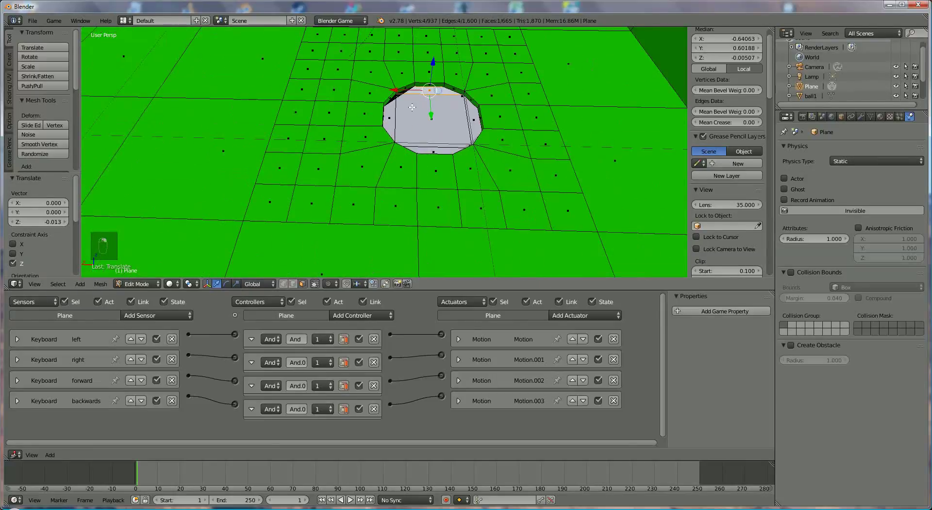
{"action": "right_click", "coordinate": [441, 96], "text": "shift"}
{"action": "right_click", "coordinate": [389, 115], "text": "shift"}
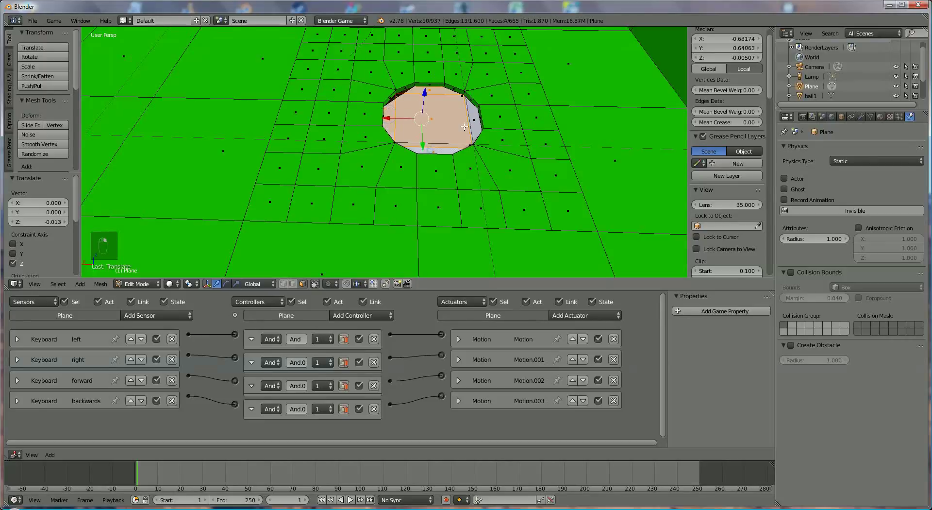
{"action": "right_click", "coordinate": [429, 149], "text": "shift"}
{"action": "right_click", "coordinate": [472, 118], "text": "shift"}
{"action": "left_click_drag", "start_coordinate": [434, 93], "coordinate": [434, 98]}
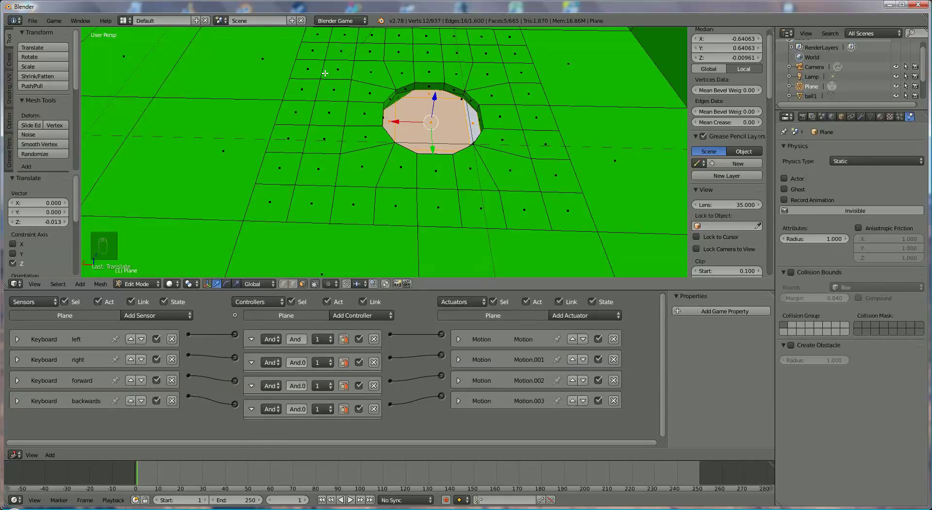
Select the five floor faces of the remaining hole, diagonally opposite the one near the magenta ball, and lower them about 0.012 along Z
{"action": "scroll", "coordinate": [325, 74], "scroll_direction": "down", "scroll_amount": 5}
{"action": "middle_click_drag", "start_coordinate": [280, 68], "coordinate": [457, 151]}
{"action": "middle_click_drag", "start_coordinate": [457, 88], "coordinate": [471, 140], "text": "shift"}
{"action": "scroll", "coordinate": [471, 140], "scroll_direction": "up", "scroll_amount": 7}
{"action": "middle_click_drag", "start_coordinate": [433, 188], "coordinate": [444, 146], "text": "shift"}
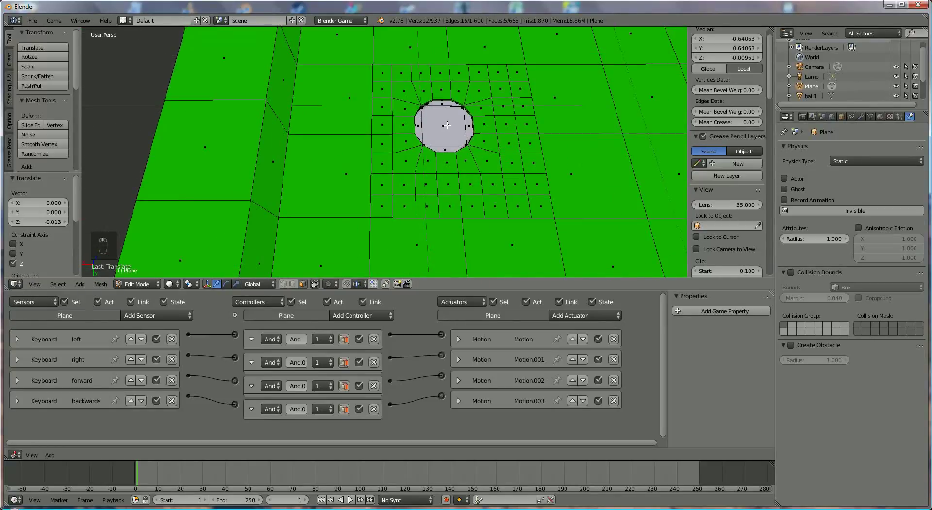
{"action": "scroll", "coordinate": [482, 100], "scroll_direction": "down", "scroll_amount": 1}
{"action": "scroll", "coordinate": [464, 112], "scroll_direction": "up", "scroll_amount": 3}
{"action": "scroll", "coordinate": [464, 112], "scroll_direction": "up", "scroll_amount": 3}
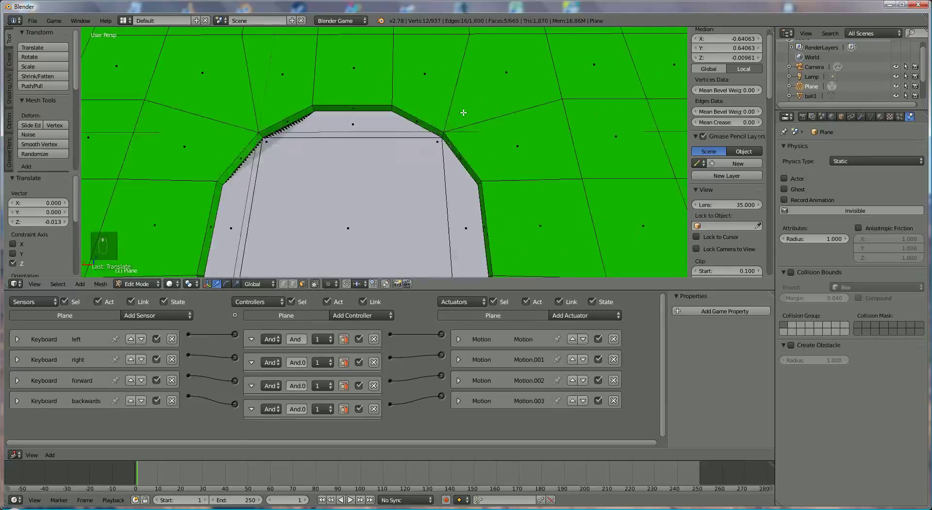
{"action": "left_click", "coordinate": [370, 124]}
{"action": "left_click", "coordinate": [457, 203], "text": "shift"}
{"action": "left_click", "coordinate": [348, 209], "text": "shift"}
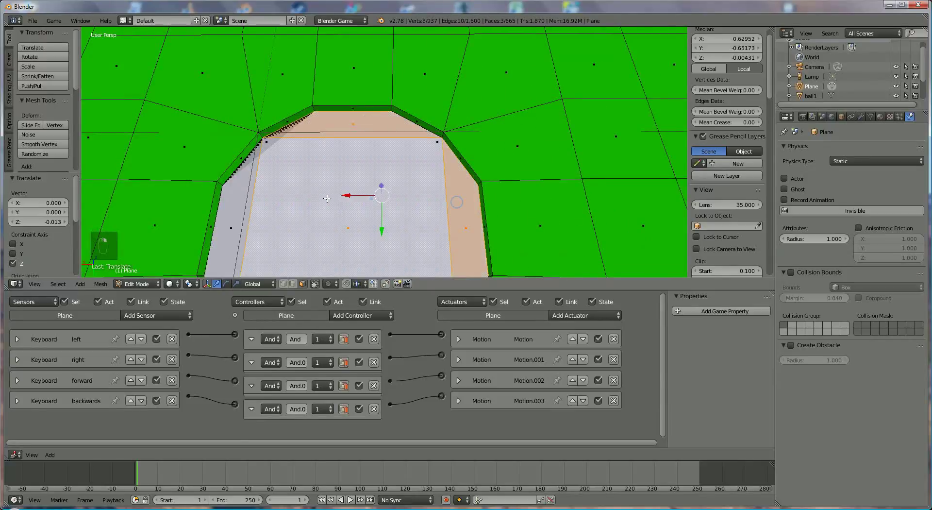
{"action": "left_click", "coordinate": [233, 206], "text": "shift"}
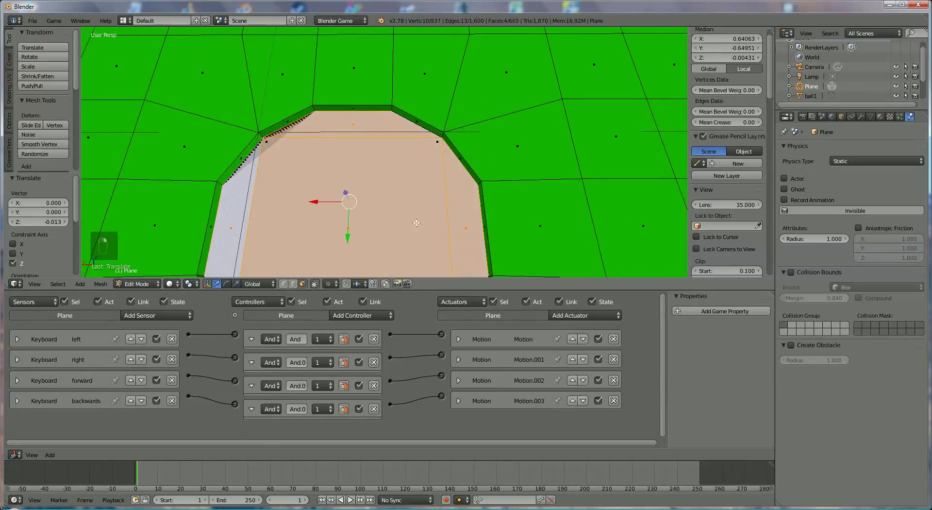
{"action": "scroll", "coordinate": [416, 225], "scroll_direction": "up", "scroll_amount": 5}
{"action": "scroll", "coordinate": [422, 188], "scroll_direction": "down", "scroll_amount": 5}
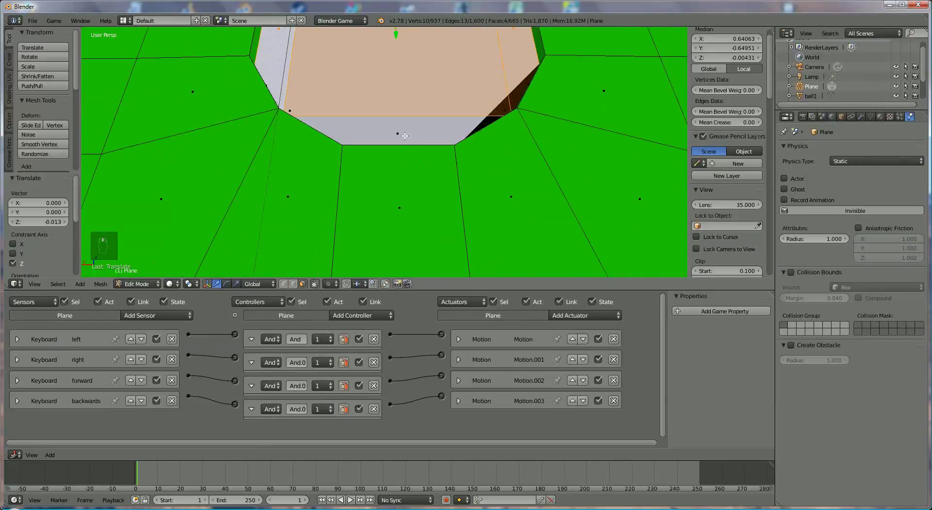
{"action": "left_click", "coordinate": [405, 135], "text": "shift"}
{"action": "scroll", "coordinate": [427, 131], "scroll_direction": "down", "scroll_amount": 5}
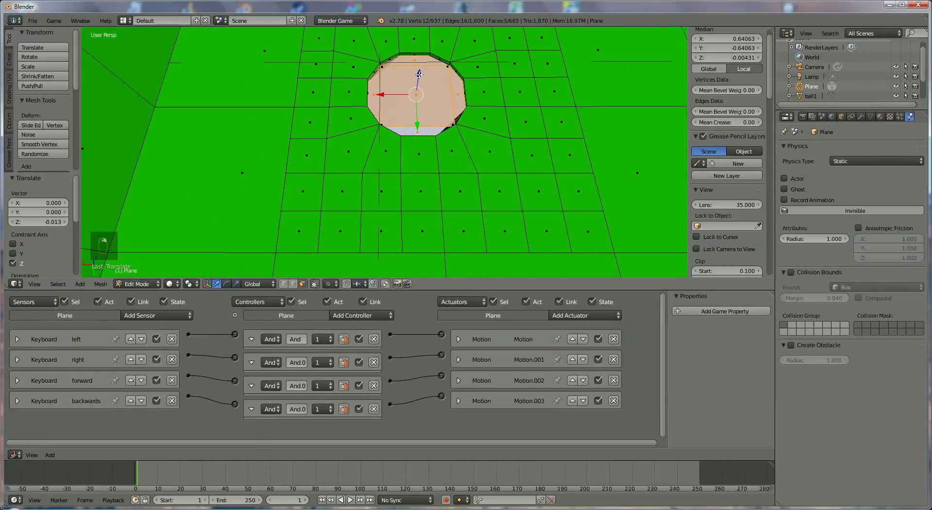
{"action": "left_click_drag", "start_coordinate": [419, 74], "coordinate": [419, 77]}
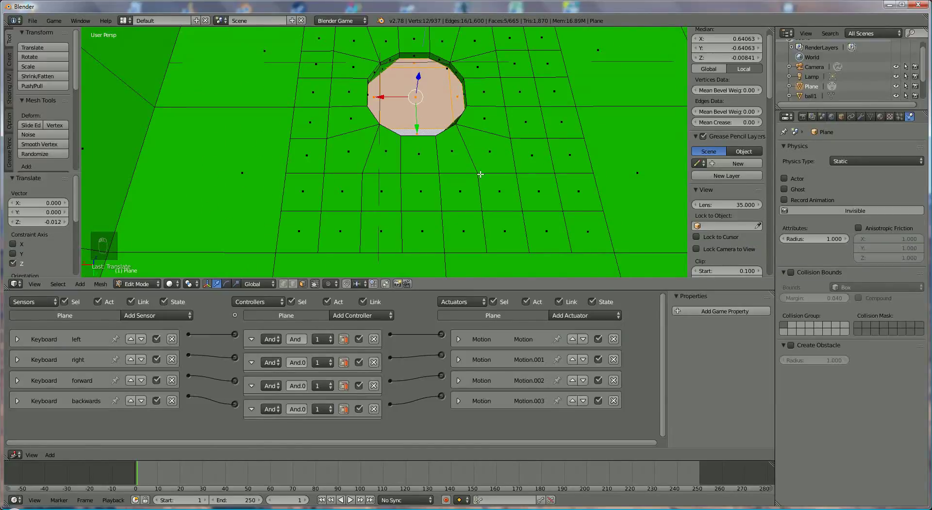
Return the board to Object Mode and bring the whole board with its four balls into view
{"action": "left_click", "coordinate": [139, 284]}
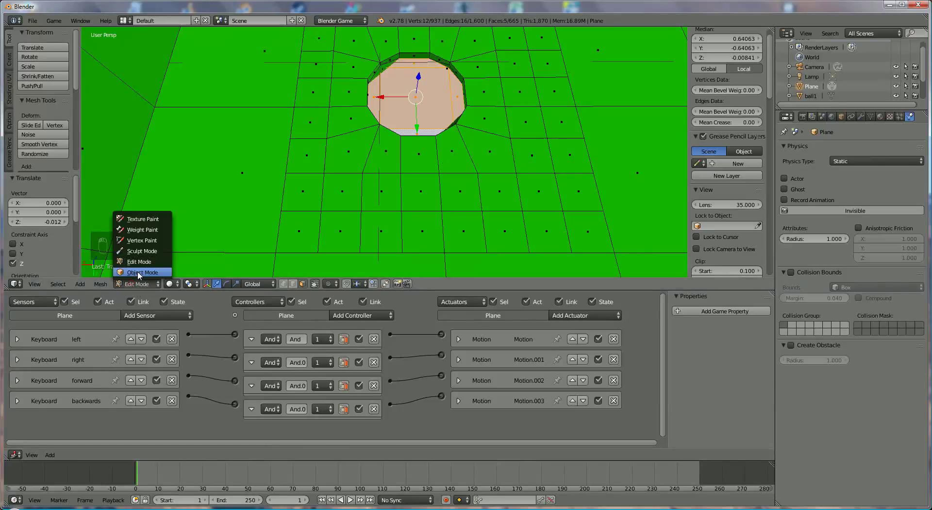
{"action": "left_click", "coordinate": [163, 273]}
{"action": "scroll", "coordinate": [455, 198], "scroll_direction": "down", "scroll_amount": 4}
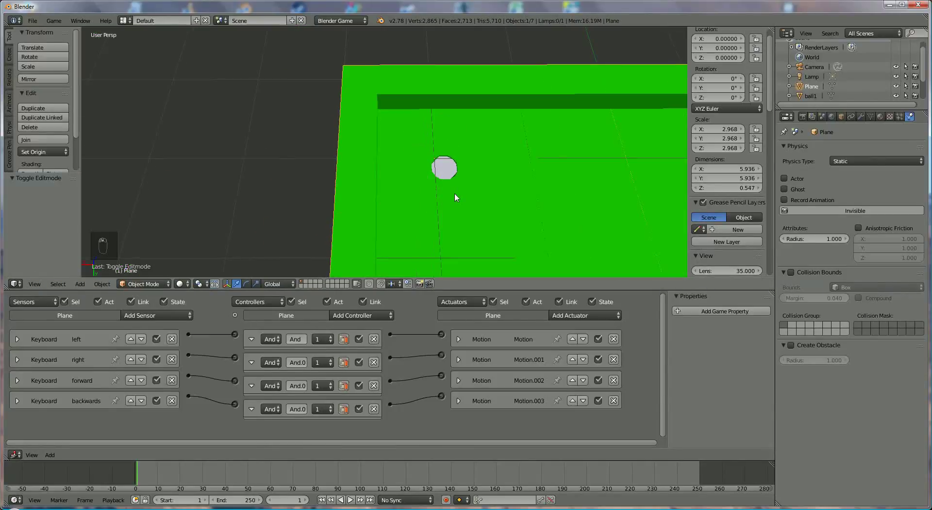
{"action": "scroll", "coordinate": [420, 144], "scroll_direction": "up", "scroll_amount": 2}
{"action": "scroll", "coordinate": [441, 151], "scroll_direction": "down", "scroll_amount": 5}
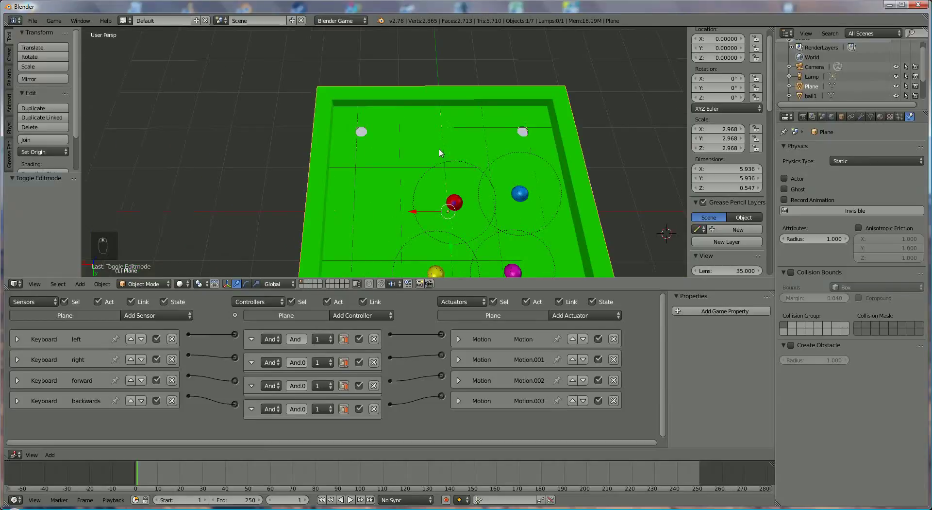
{"action": "middle_click_drag", "start_coordinate": [447, 138], "coordinate": [488, 176], "text": "shift"}
{"action": "scroll", "coordinate": [487, 177], "scroll_direction": "down", "scroll_amount": 4}
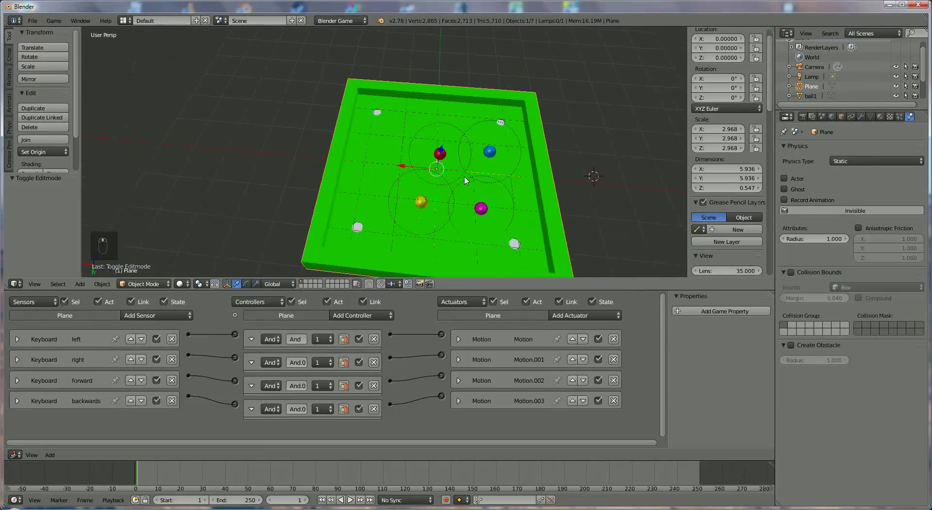
{"action": "scroll", "coordinate": [466, 182], "scroll_direction": "up", "scroll_amount": 2}
{"action": "scroll", "coordinate": [448, 156], "scroll_direction": "down", "scroll_amount": 3}
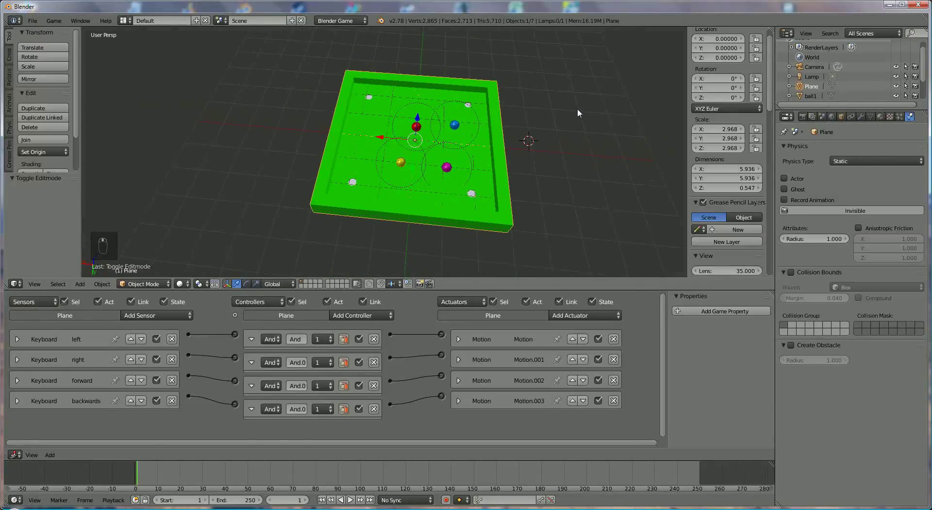
Start the game engine and test the board's tilt in all four directions with the four balls on it
{"action": "key", "text": "p"}
{"action": "key", "text": "Up"}
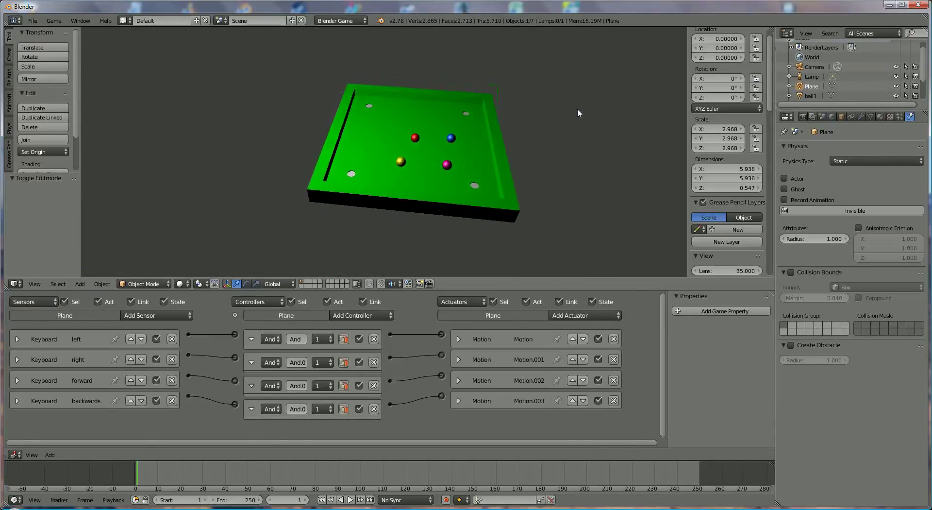
{"action": "key", "text": "Left"}
{"action": "key", "text": "Down"}
{"action": "key", "text": "Right"}
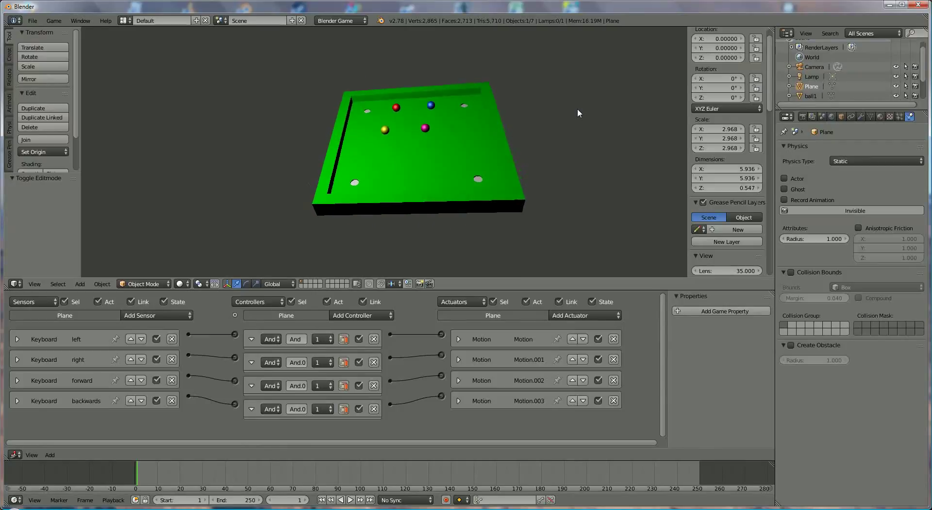
Tilt the running board toward its far corner to roll the yellow ball into the hole there
{"action": "key", "text": "Down"}
{"action": "key", "text": "Up"}
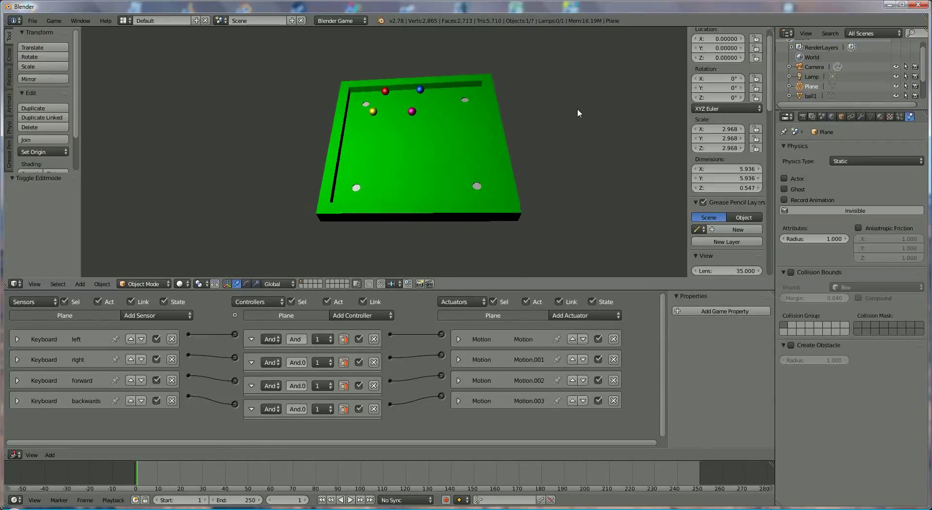
{"action": "key", "text": "Left"}
{"action": "key", "text": "Up"}
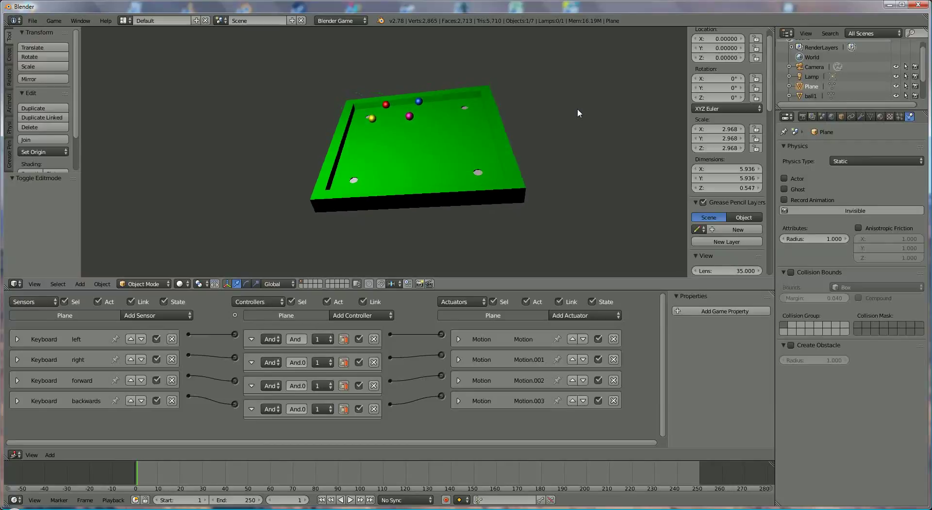
{"action": "key", "text": "Down"}
{"action": "key", "text": "Down"}
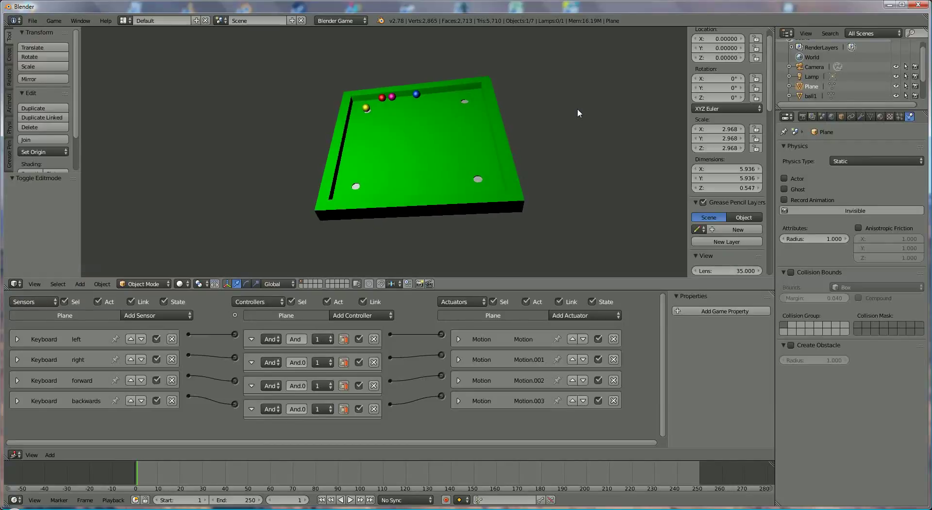
{"action": "key", "text": "Down"}
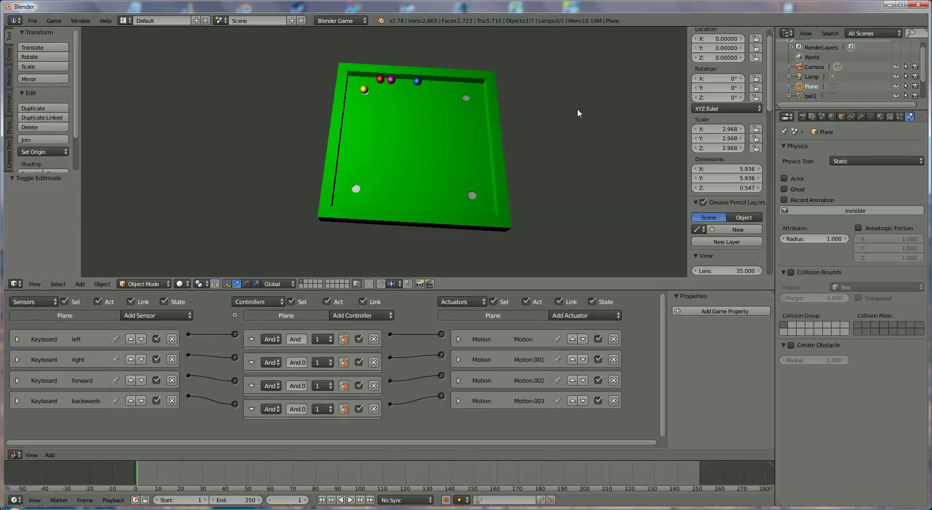
Tilt the board back and forth to roll the red, magenta and blue balls across it, testing whether the hole holds the yellow ball
{"action": "key", "text": "Down"}
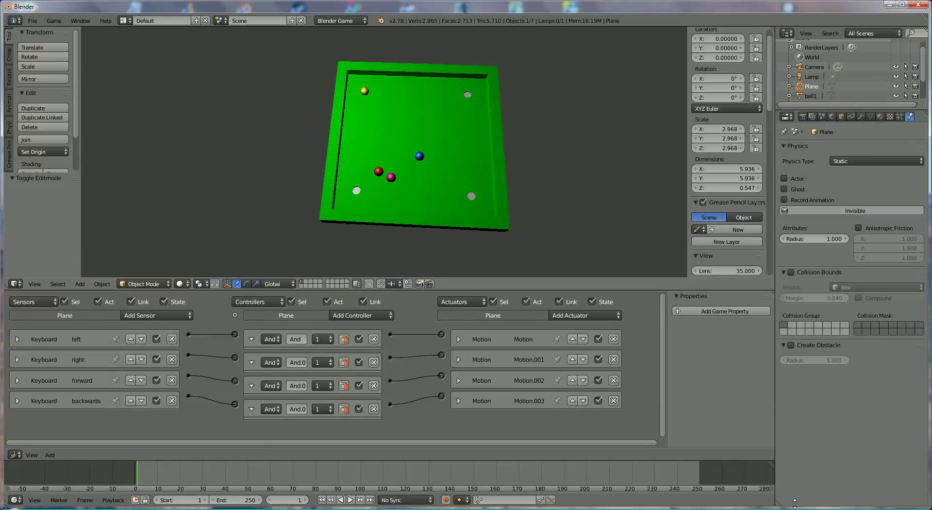
{"action": "key", "text": "Up"}
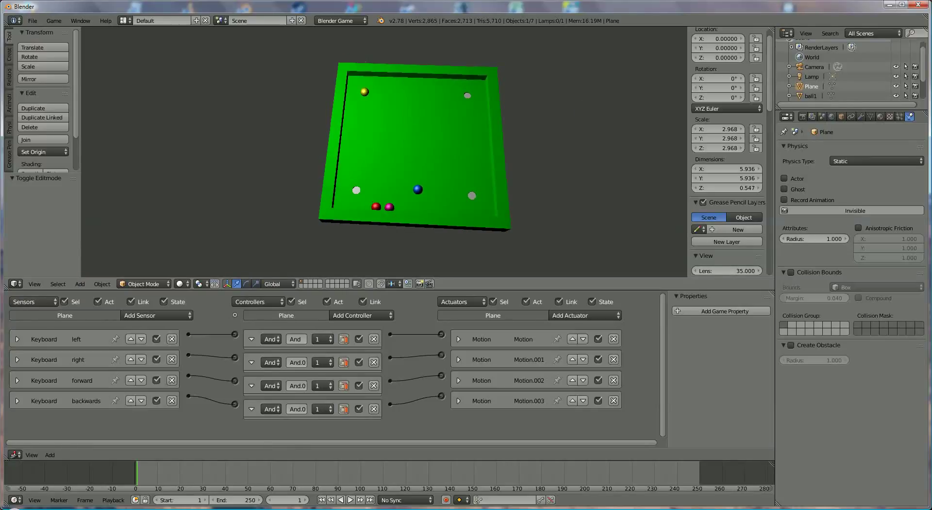
{"action": "key", "text": "Up"}
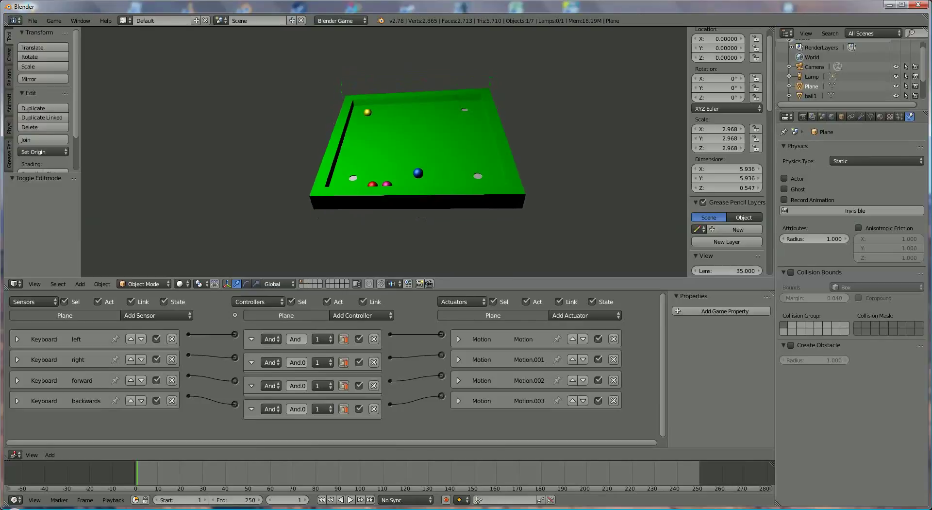
{"action": "key", "text": "Down"}
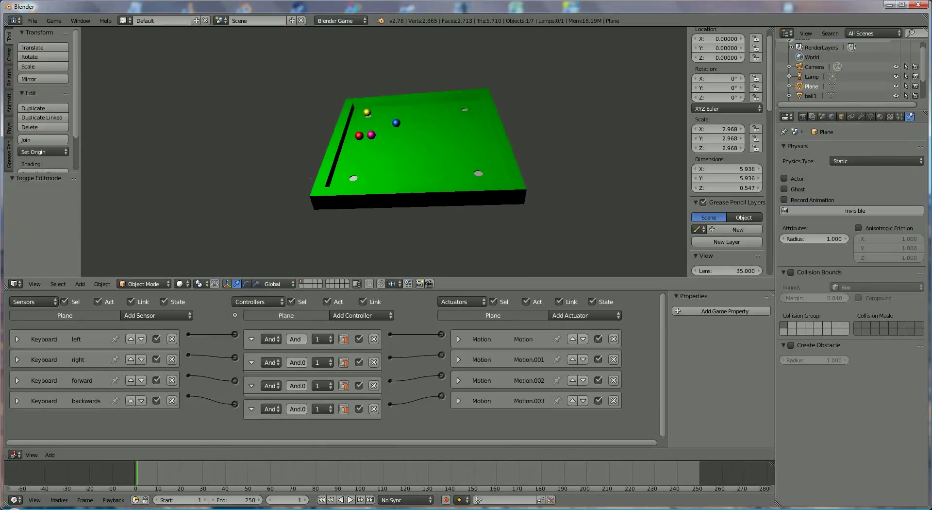
{"action": "key", "text": "Down"}
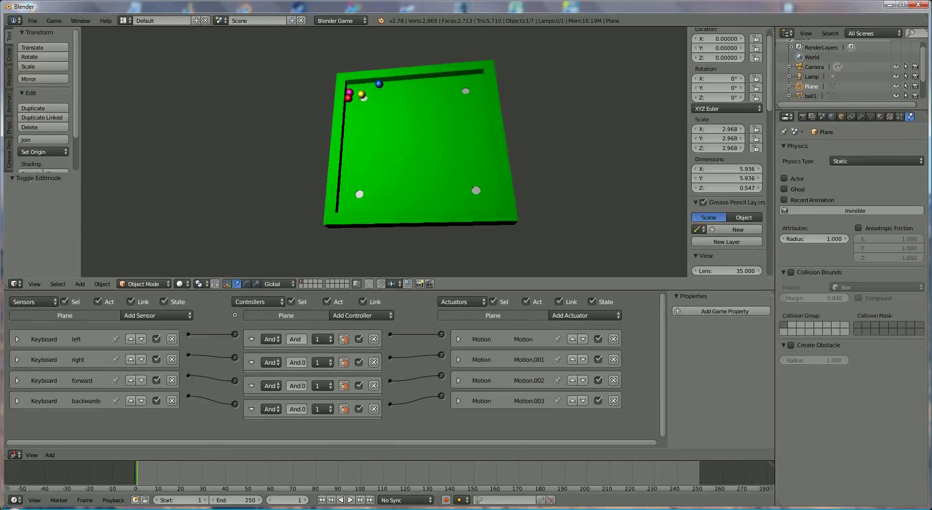
{"action": "key", "text": "Right"}
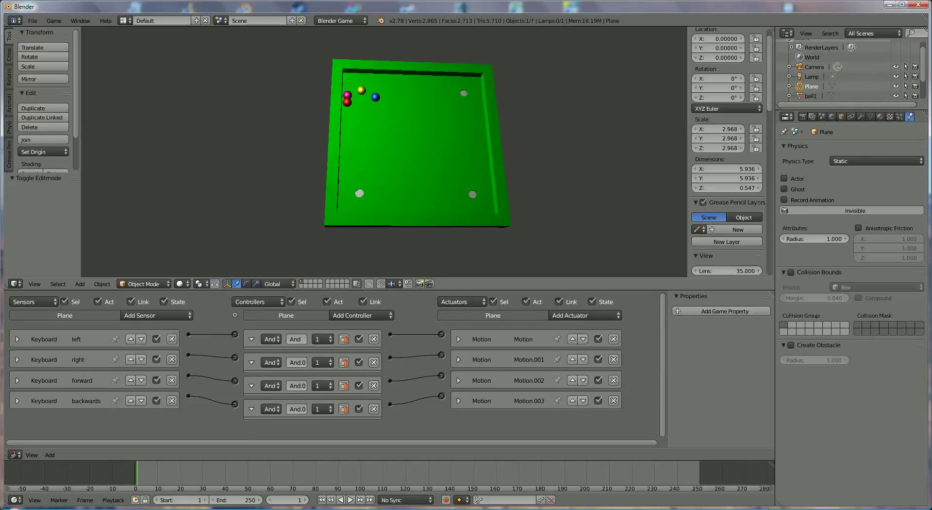
{"action": "key", "text": "Up"}
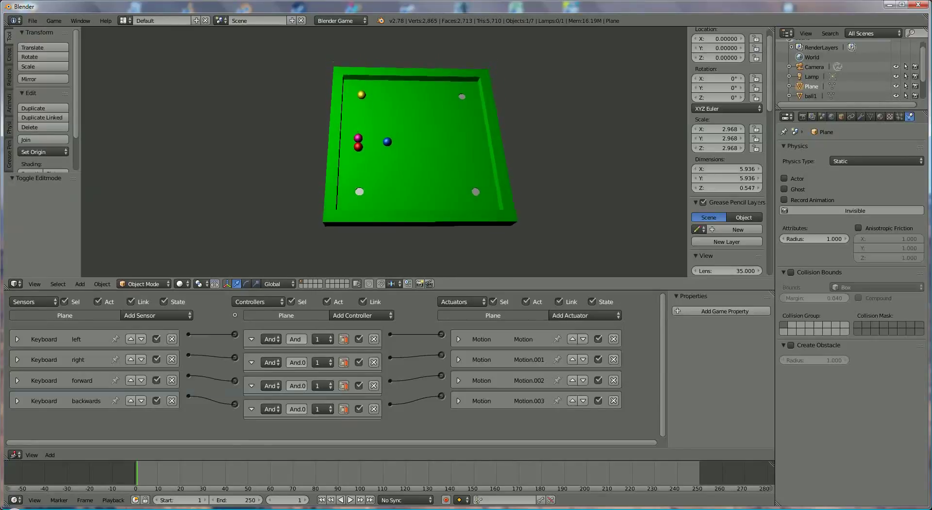